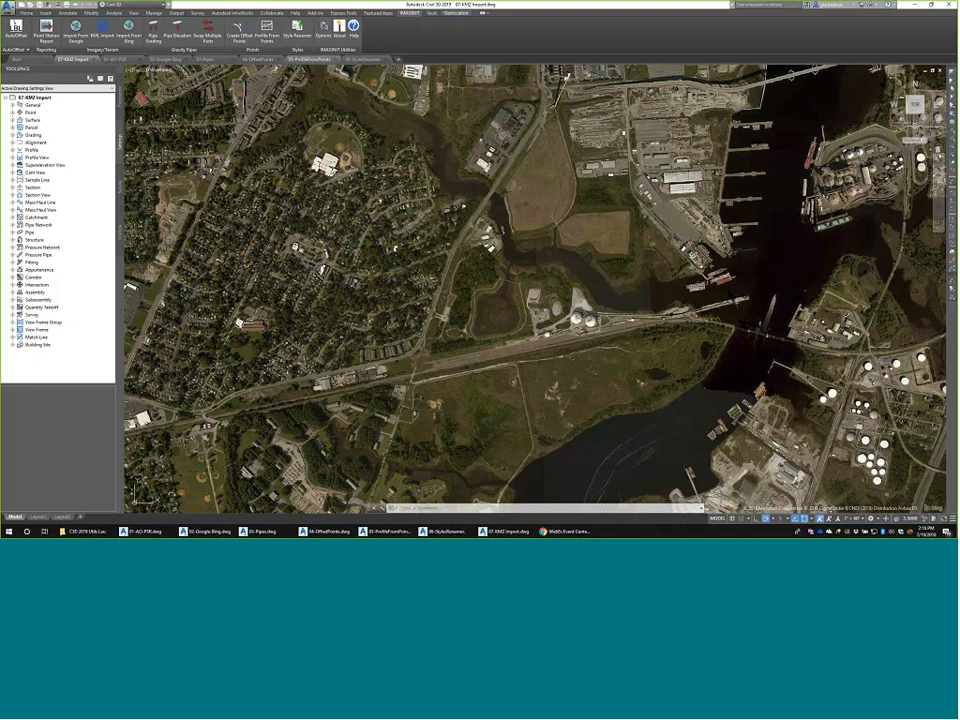
Step: Import the Merge KMZ file from the C3D 2019 Utils Launch folder into the 07-KMZ Import drawing
{"action": "middle_click_drag", "start_coordinate": [496, 298], "coordinate": [519, 266]}
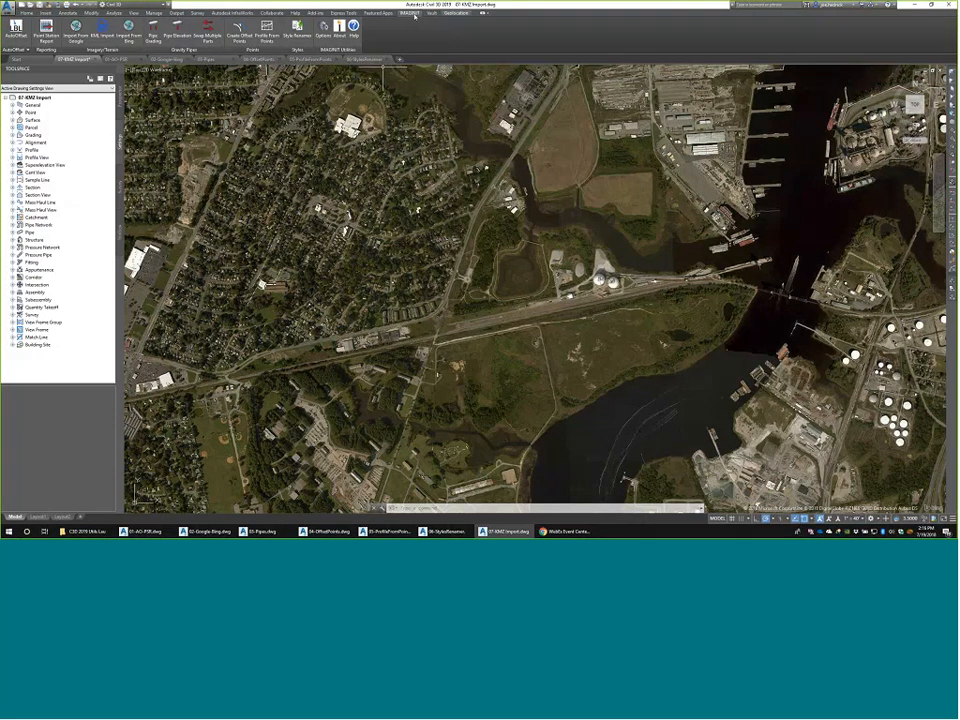
{"action": "left_click", "coordinate": [101, 28]}
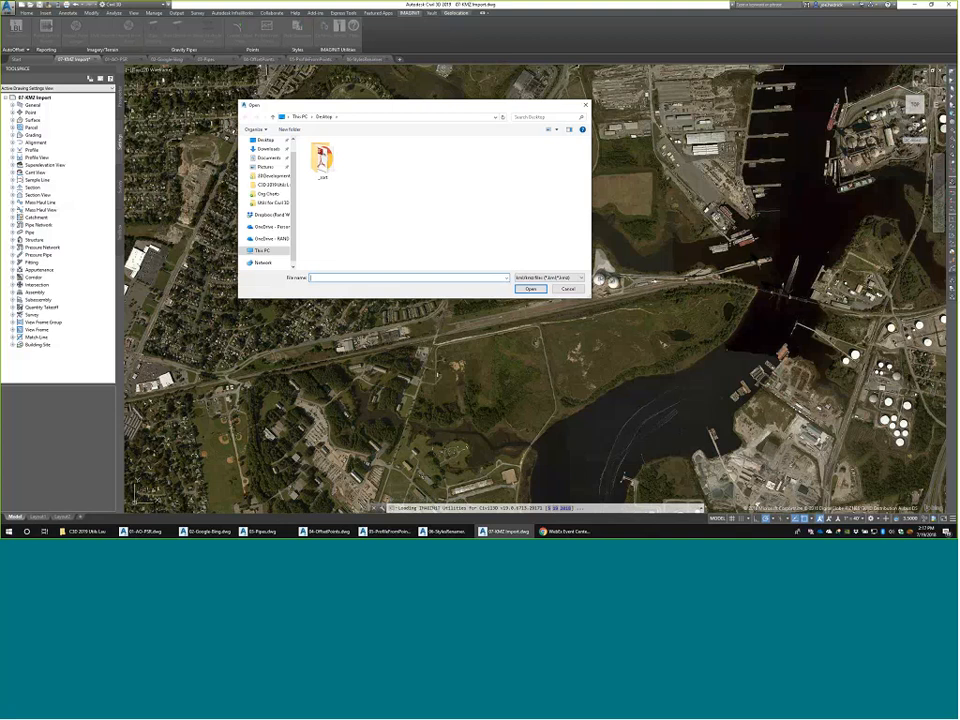
{"action": "key", "text": "alt+Tab"}
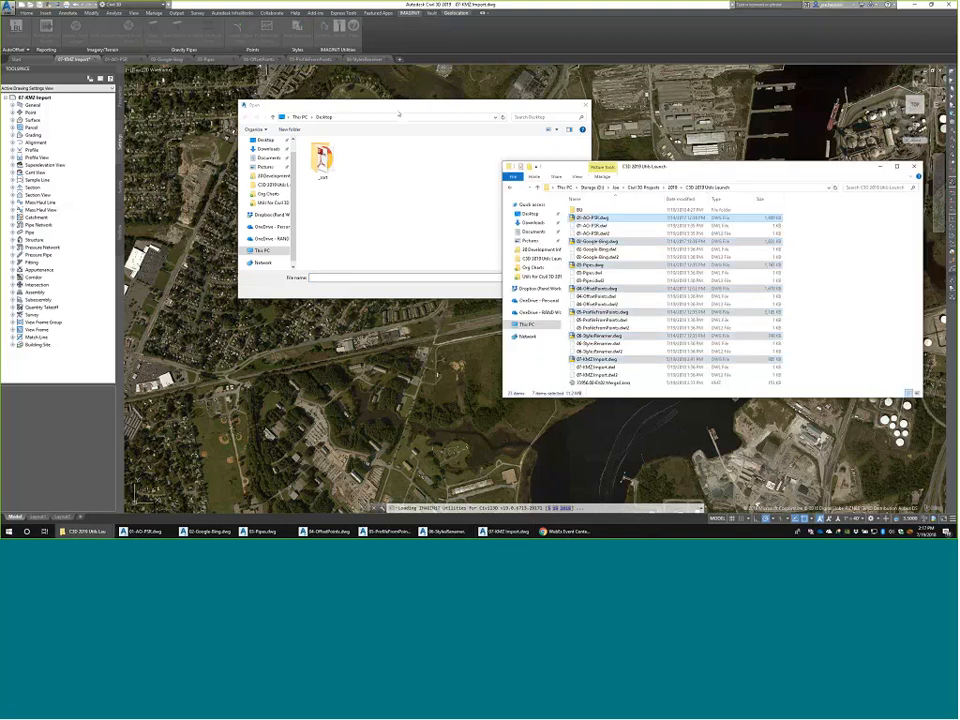
{"action": "left_click", "coordinate": [355, 266]}
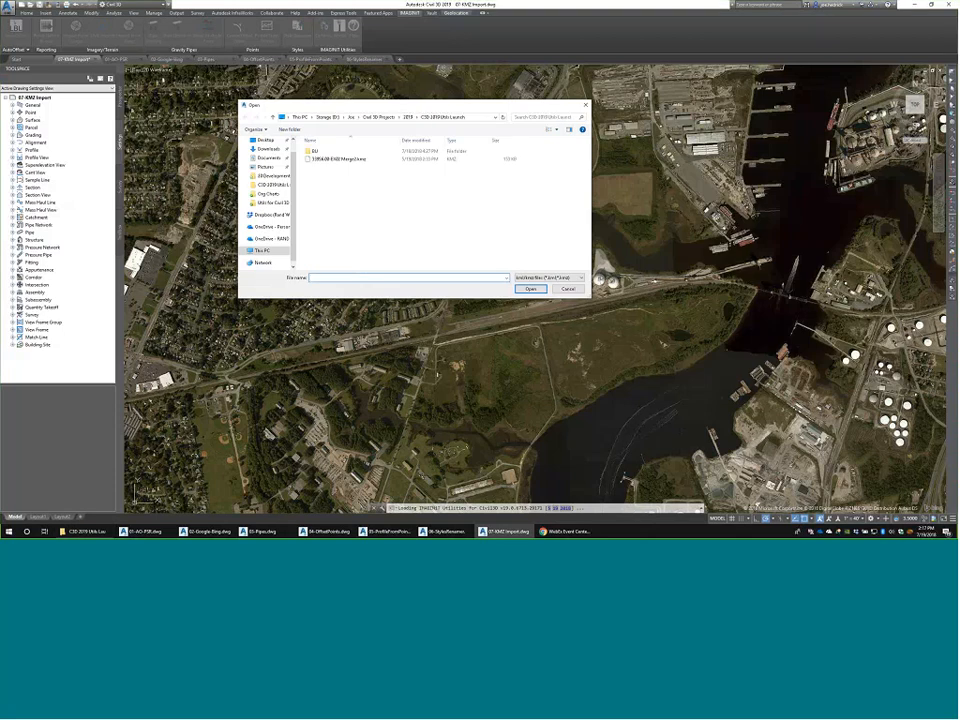
{"action": "left_click", "coordinate": [335, 159]}
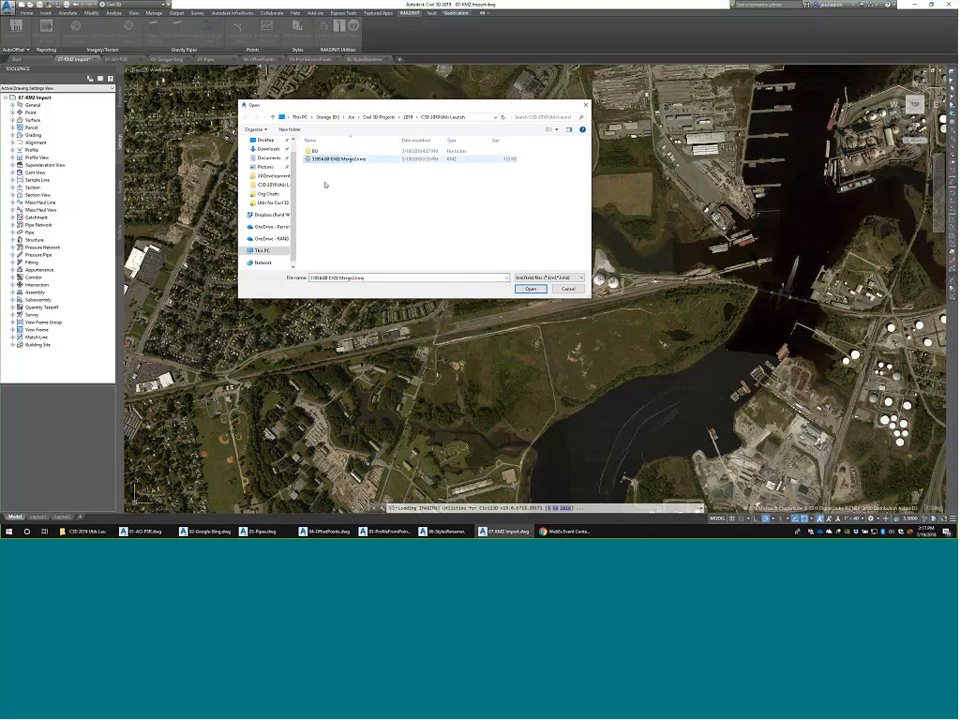
{"action": "left_click", "coordinate": [530, 288]}
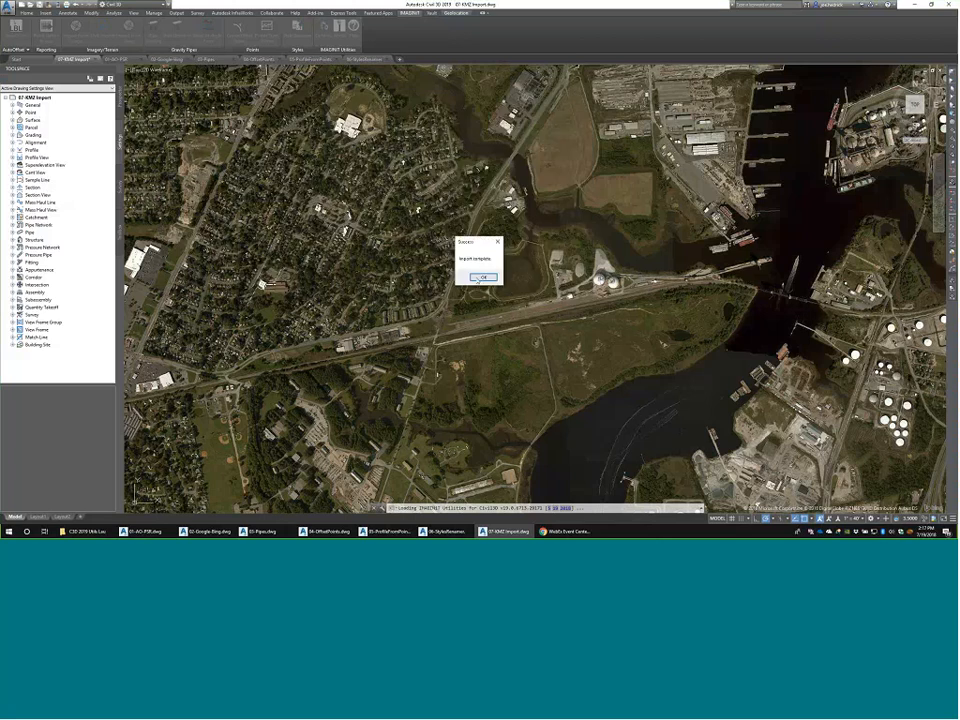
{"action": "left_click", "coordinate": [480, 277]}
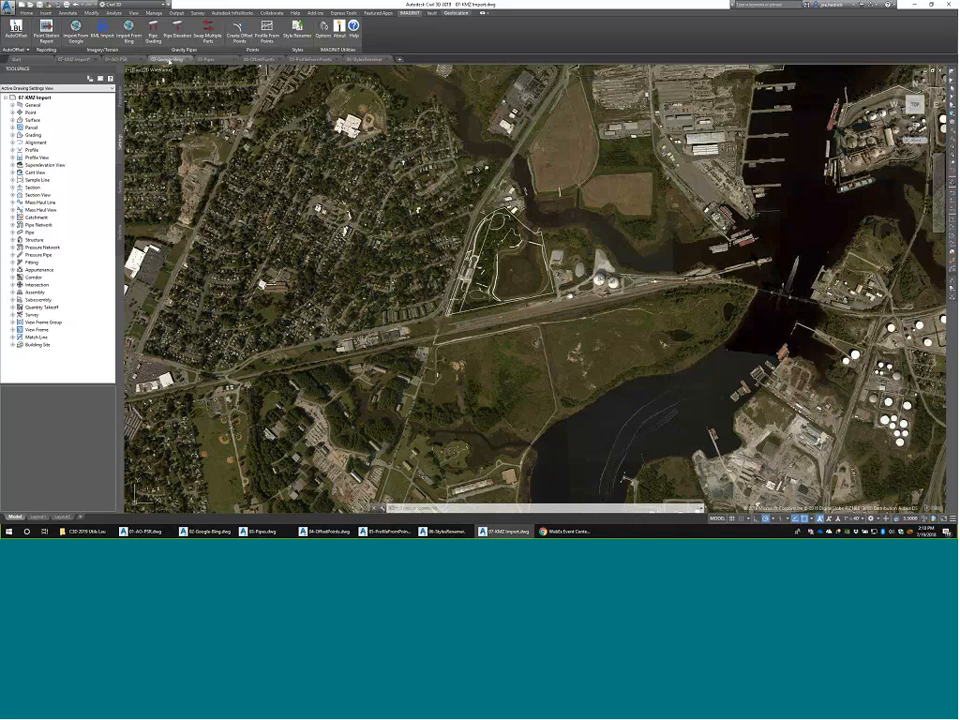
Step: In the 02-Google-Bing drawing, start a Google import and frame its map on the road intersection beside the railway
{"action": "left_click", "coordinate": [168, 59]}
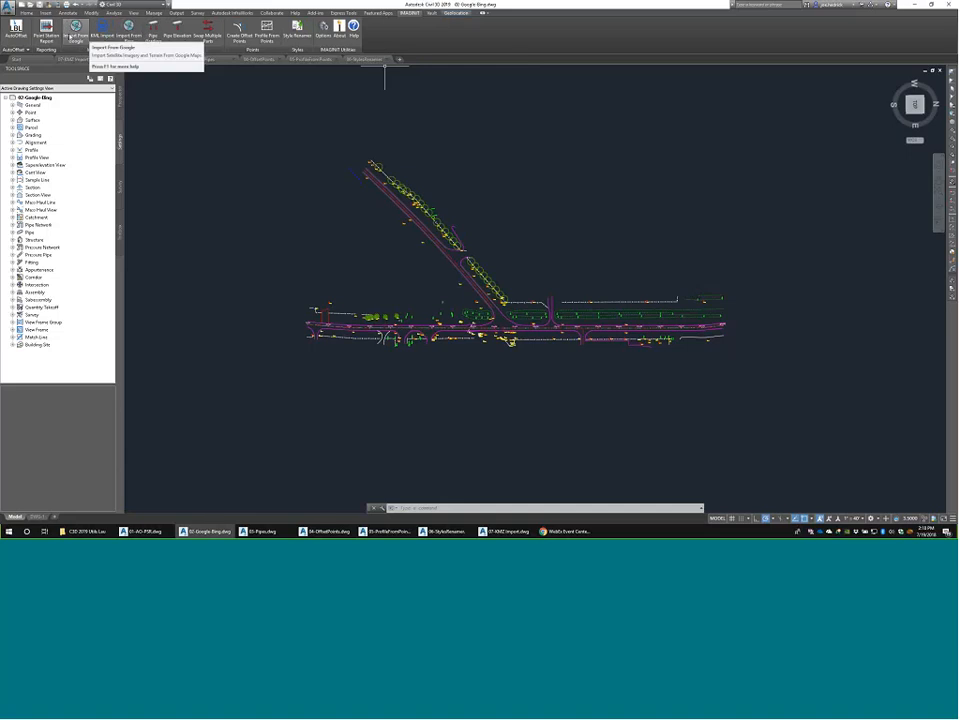
{"action": "left_click", "coordinate": [72, 34]}
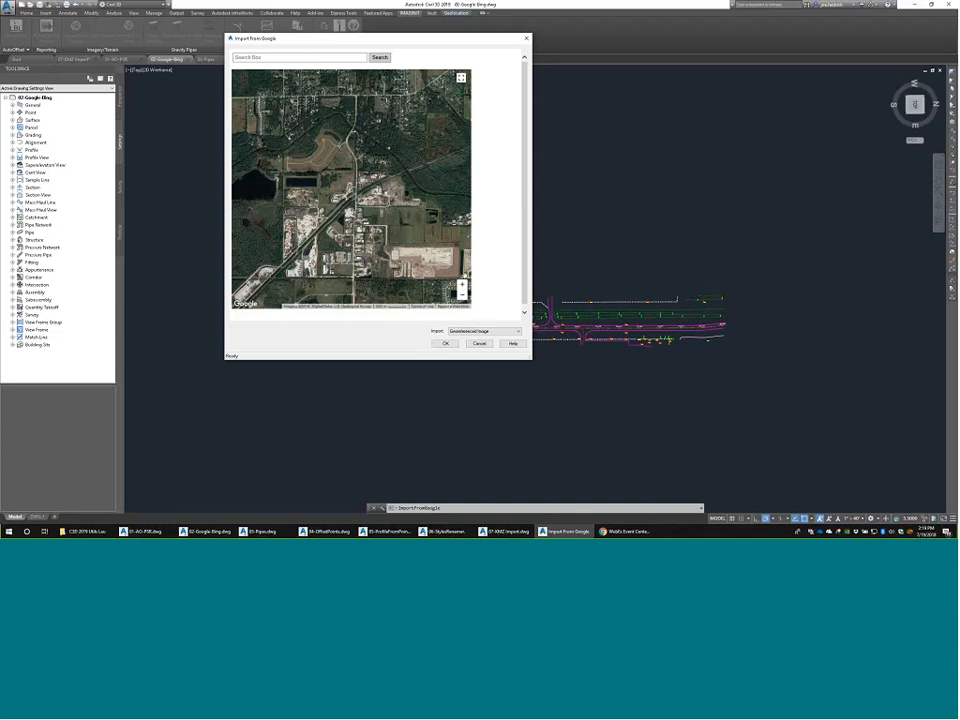
{"action": "left_click", "coordinate": [462, 285]}
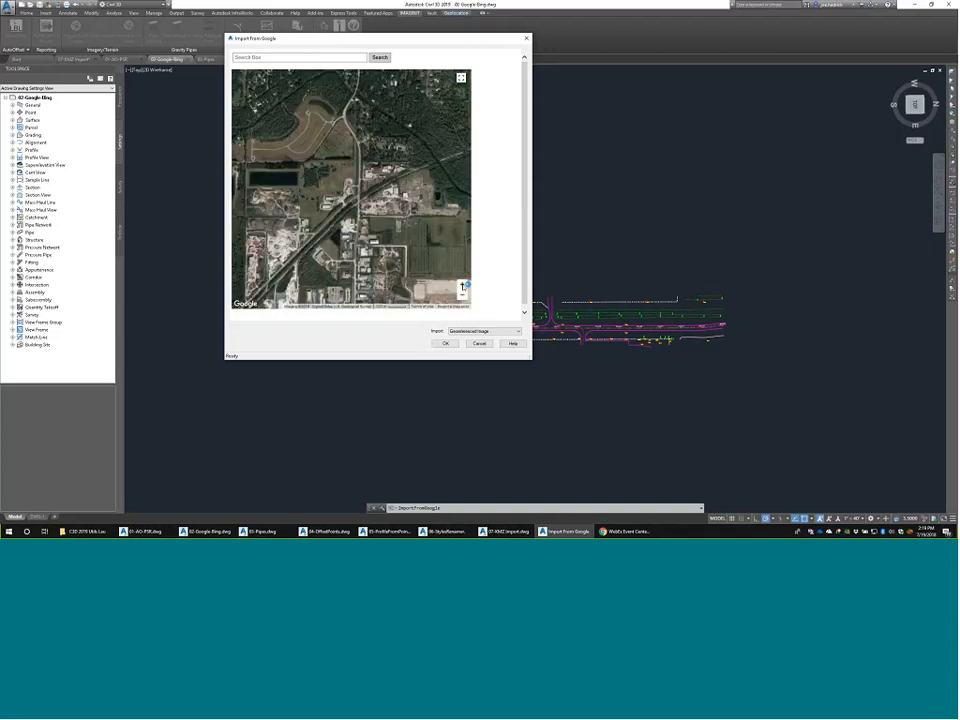
{"action": "left_click", "coordinate": [462, 285]}
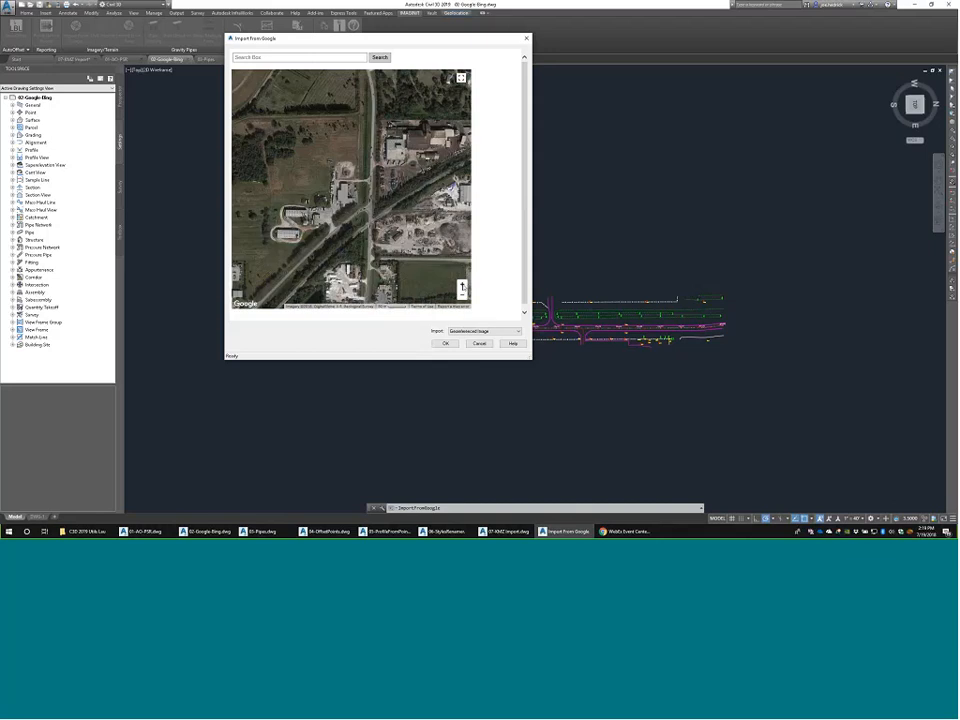
{"action": "left_click", "coordinate": [462, 285]}
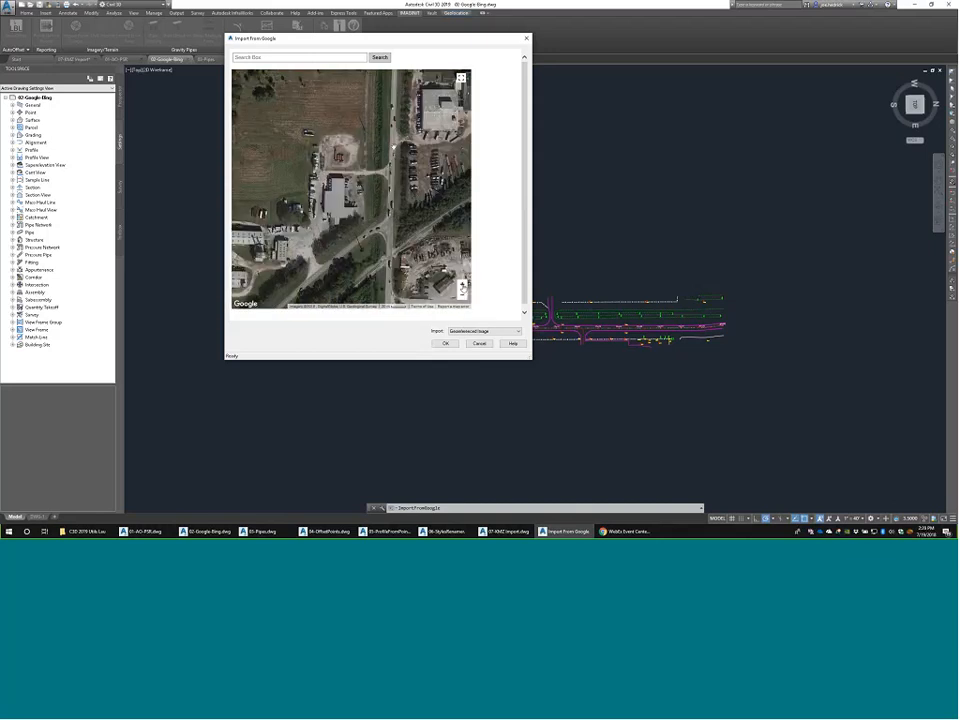
{"action": "left_click_drag", "start_coordinate": [428, 215], "coordinate": [396, 162]}
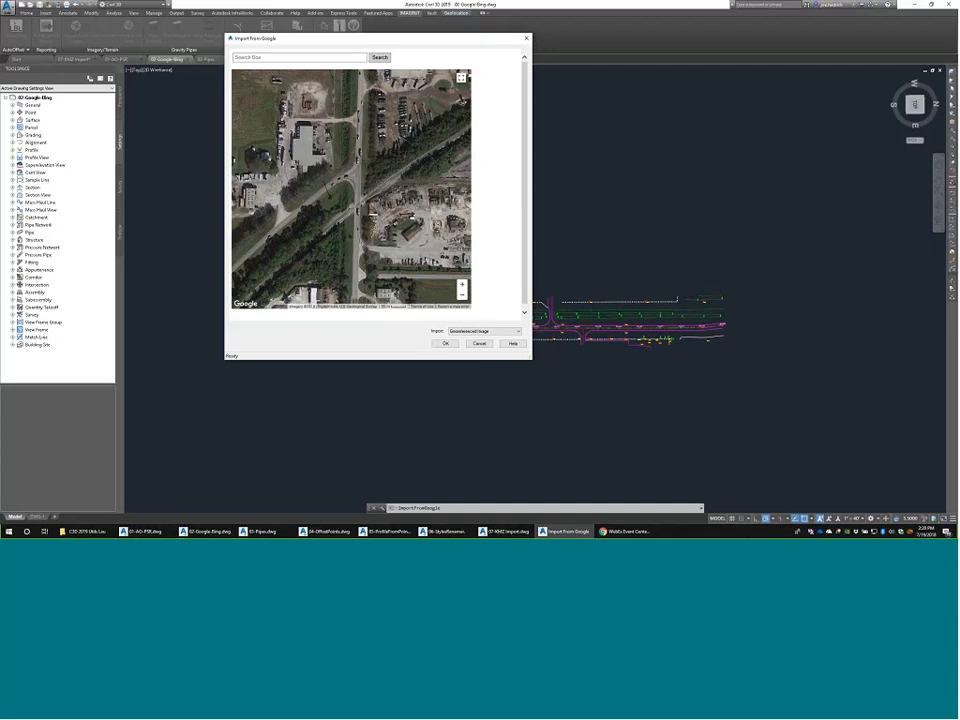
Step: Import the framed map area as a georeferenced image and regenerate the drawing so the linework shows over it
{"action": "left_click", "coordinate": [505, 330]}
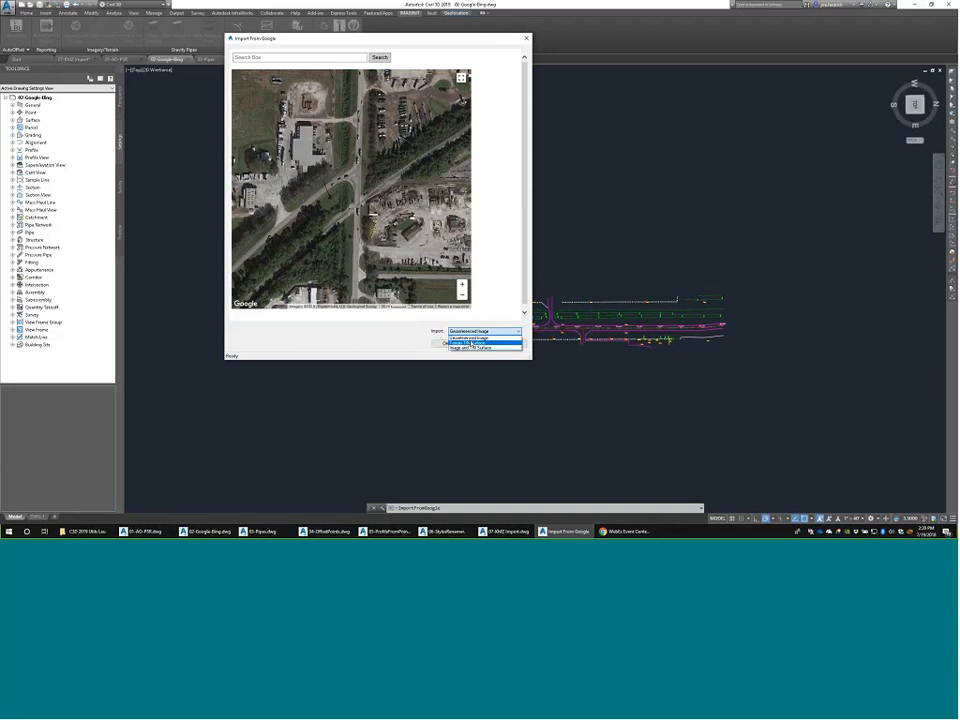
{"action": "left_click", "coordinate": [469, 75]}
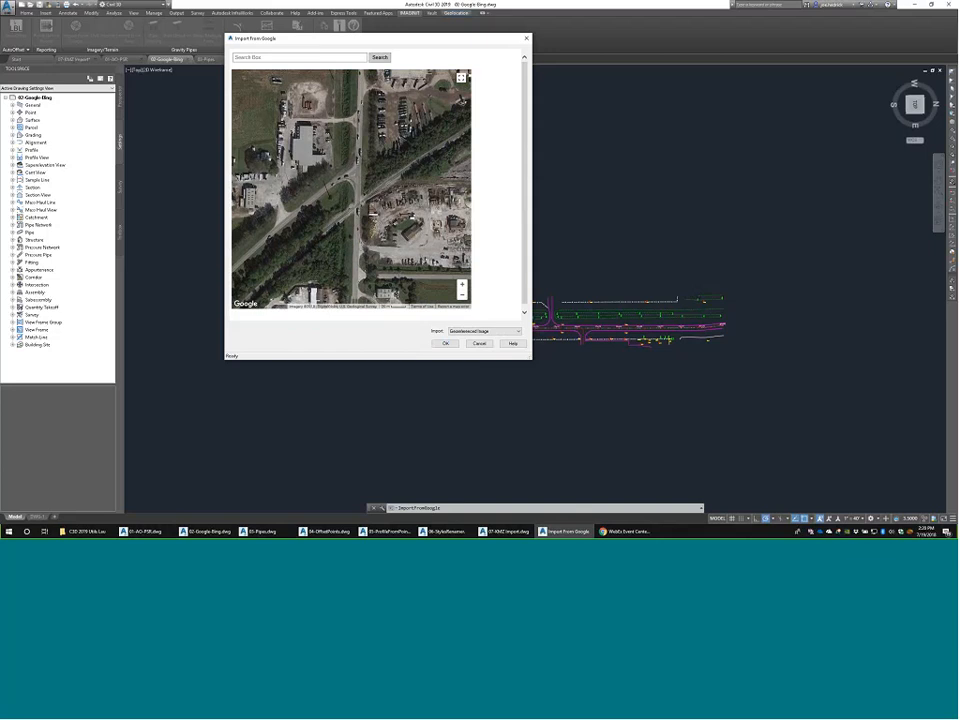
{"action": "left_click", "coordinate": [446, 343]}
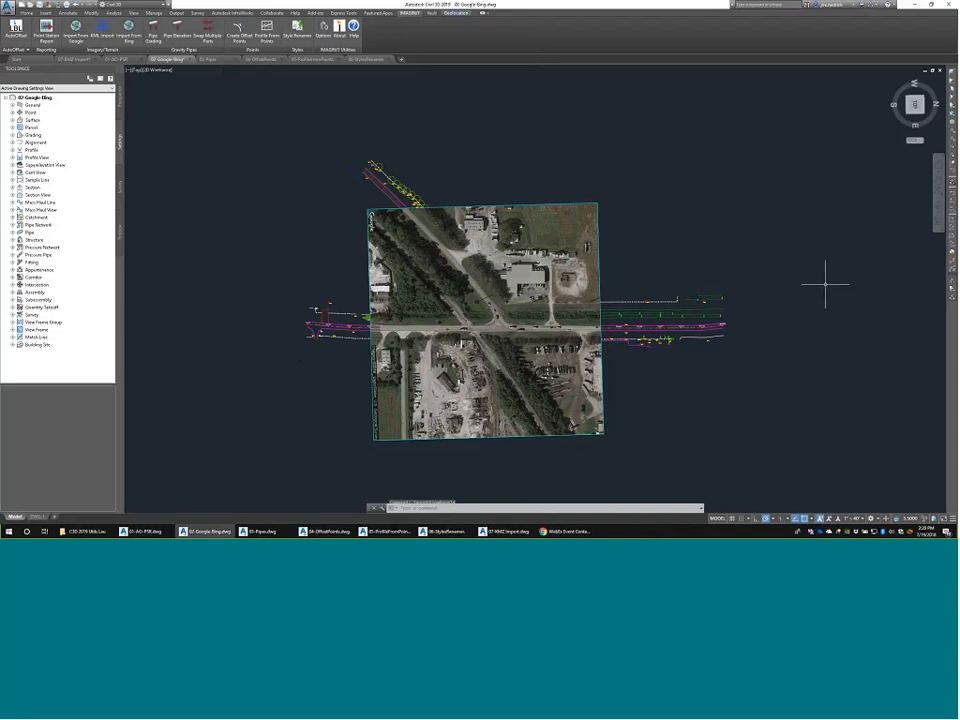
{"action": "type", "text": "rea"}
{"action": "key", "text": "Return"}
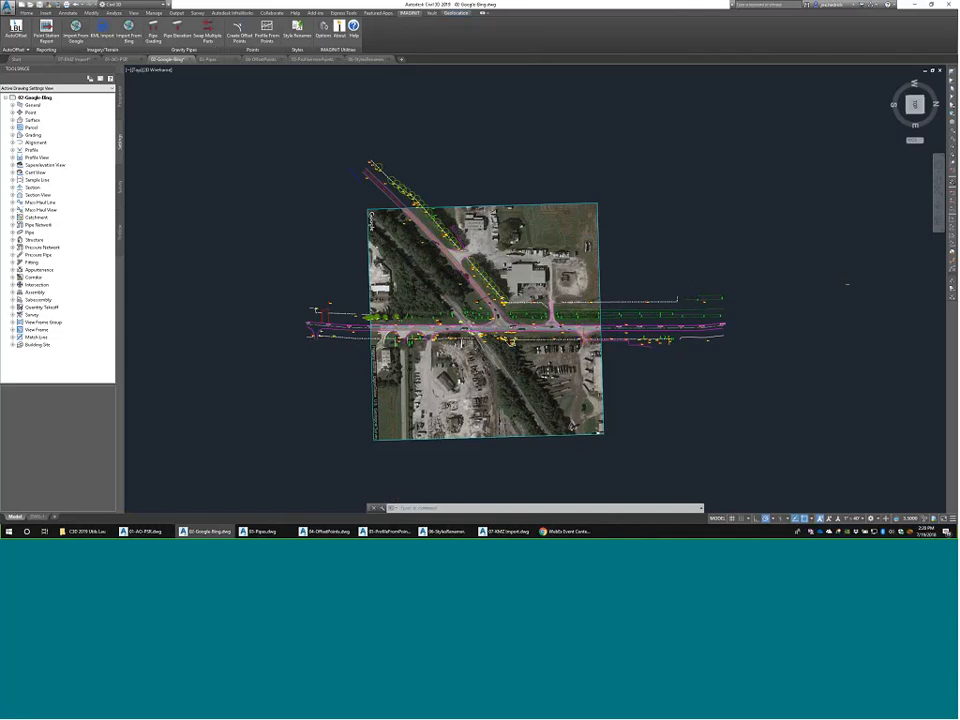
Step: Start another Google import framed on the same intersection, with Terrain TIN Surface as the import type
{"action": "left_click", "coordinate": [76, 32]}
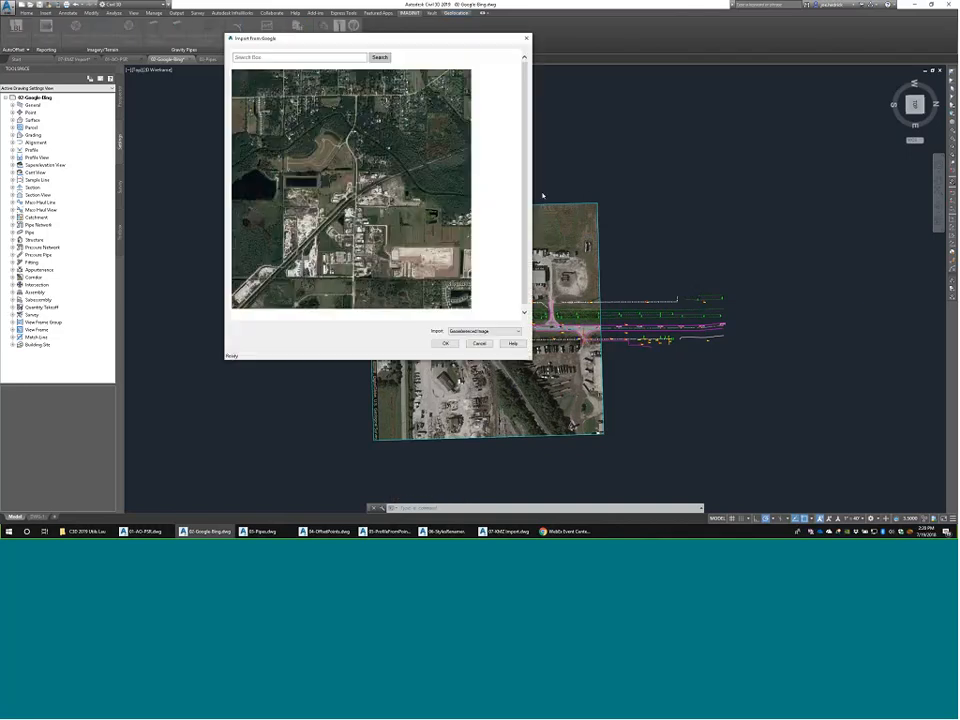
{"action": "left_click", "coordinate": [462, 286]}
{"action": "left_click", "coordinate": [462, 286]}
{"action": "left_click", "coordinate": [462, 286]}
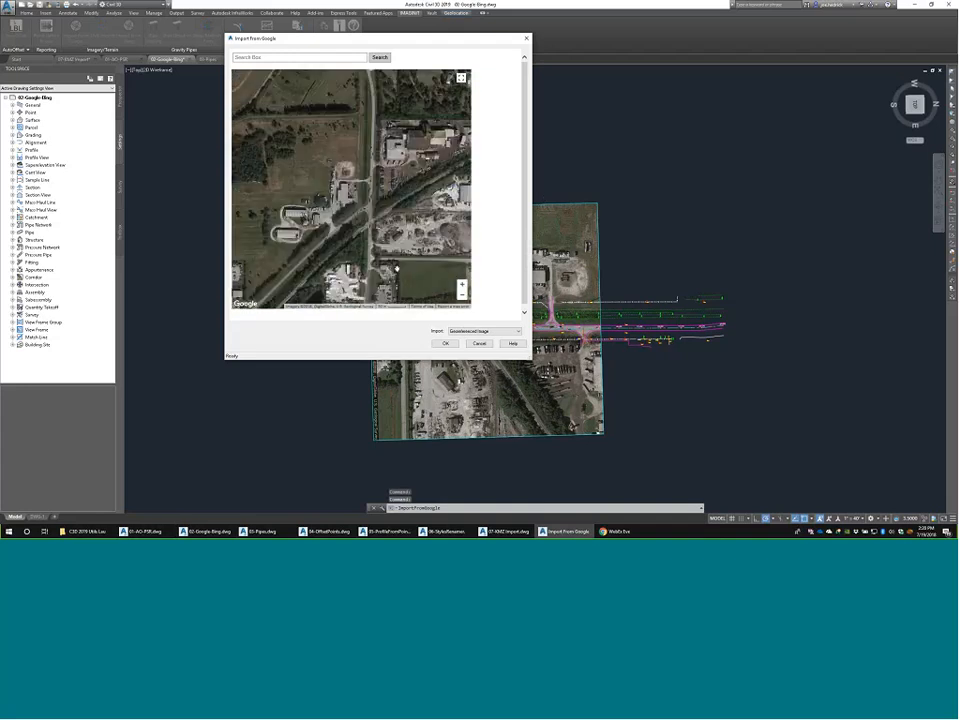
{"action": "scroll", "coordinate": [397, 269], "scroll_direction": "up", "scroll_amount": 1}
{"action": "left_click_drag", "start_coordinate": [397, 269], "coordinate": [381, 197]}
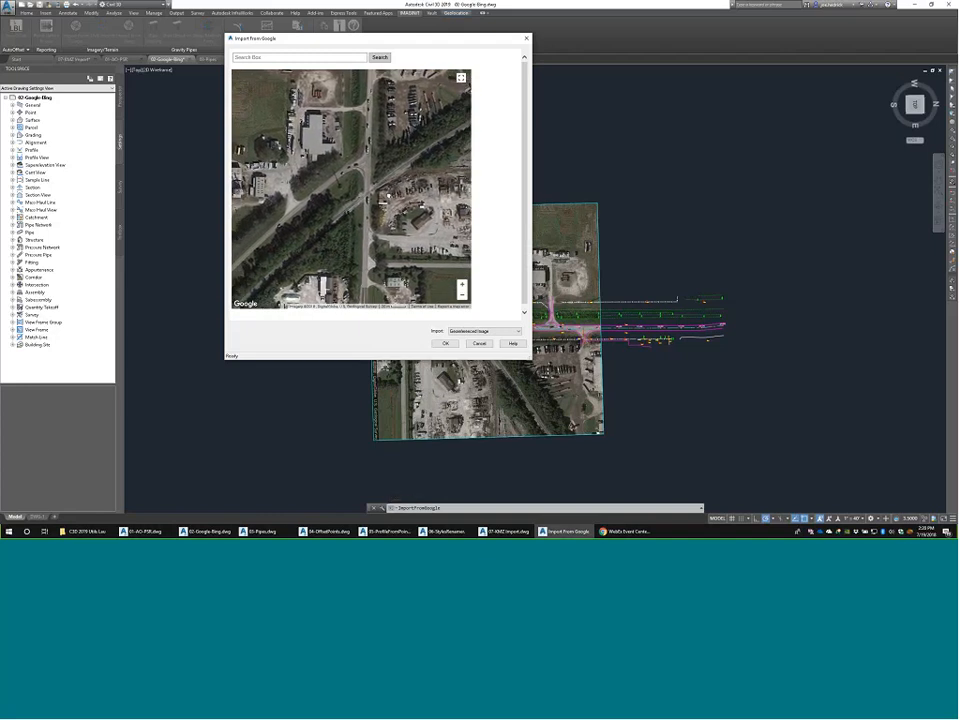
{"action": "scroll", "coordinate": [497, 333], "scroll_direction": "down", "scroll_amount": 1}
{"action": "left_click", "coordinate": [445, 343]}
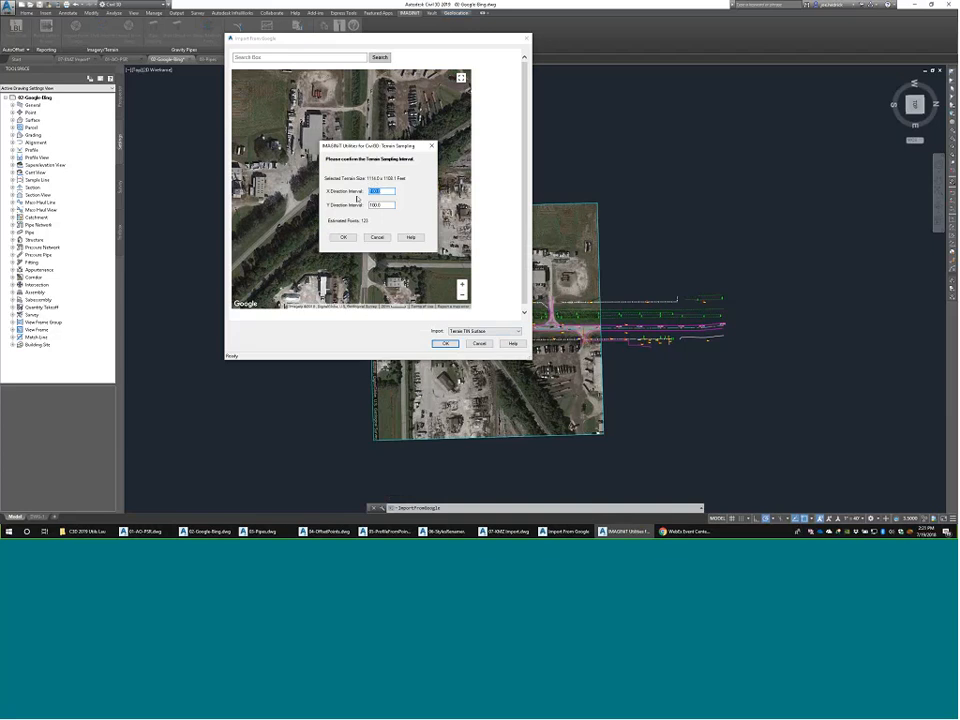
Step: Set the terrain sampling to 100-foot intervals in the X and Y directions and create the surface
{"action": "key", "text": "Tab"}
{"action": "type", "text": "1"}
{"action": "left_click_drag", "start_coordinate": [383, 191], "coordinate": [353, 193]}
{"action": "type", "text": "1"}
{"action": "double_click", "coordinate": [391, 191]}
{"action": "type", "text": "100"}
{"action": "double_click", "coordinate": [372, 205]}
{"action": "type", "text": "1000"}
{"action": "left_click", "coordinate": [343, 238]}
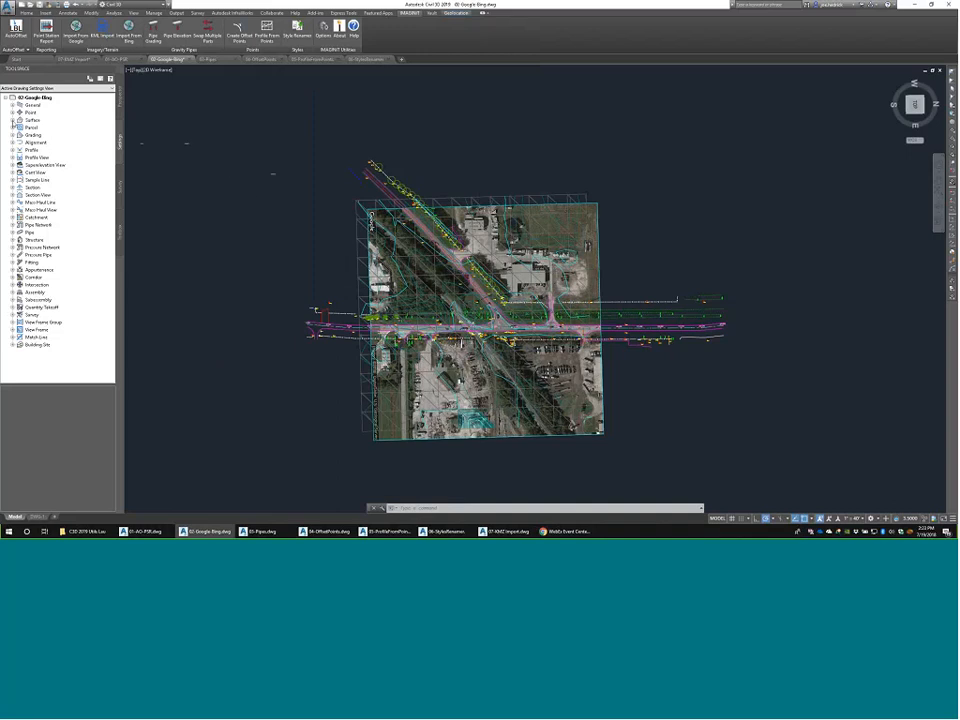
Step: Locate the imported Google terrain surface in the drawing's Surfaces collection
{"action": "left_click", "coordinate": [12, 120]}
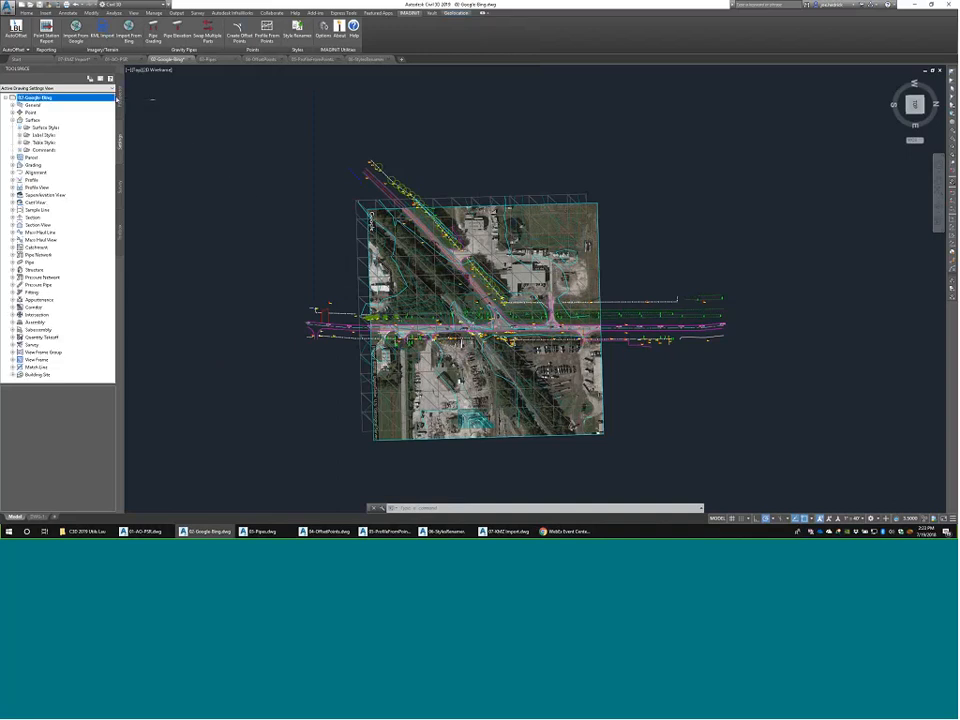
{"action": "left_click", "coordinate": [120, 96]}
{"action": "left_click", "coordinate": [12, 119]}
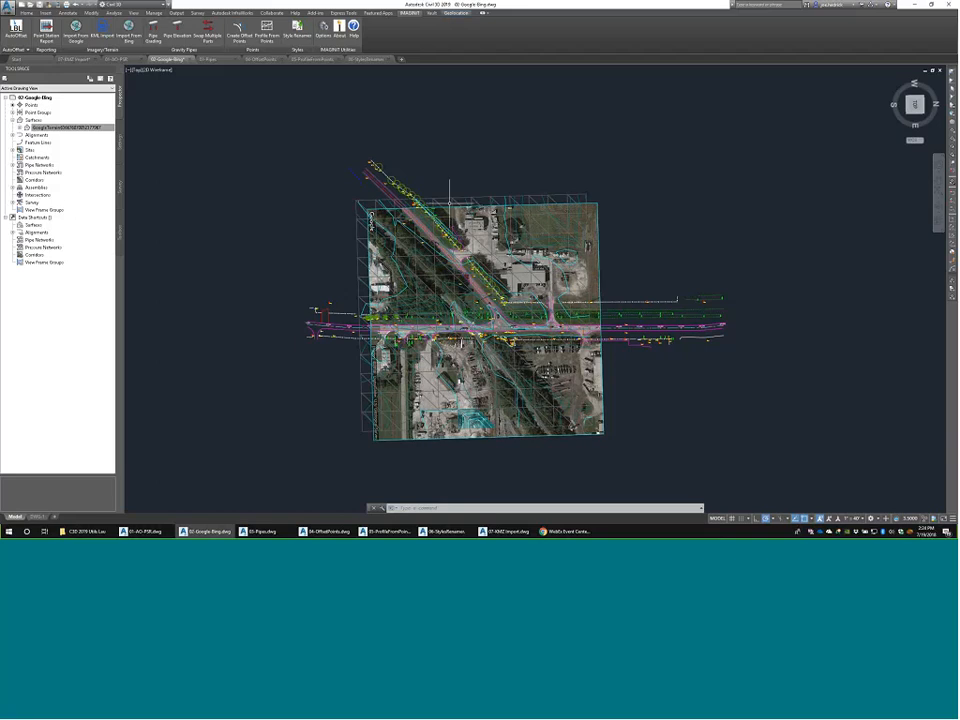
{"action": "mouse_move", "coordinate": [449, 203]}
Step: In the 01-AO-PSR drawing, run AutoOffset on the N-S CL alignment and label the COGO points between about stations 2+50 and 8+00
{"action": "left_click", "coordinate": [120, 59]}
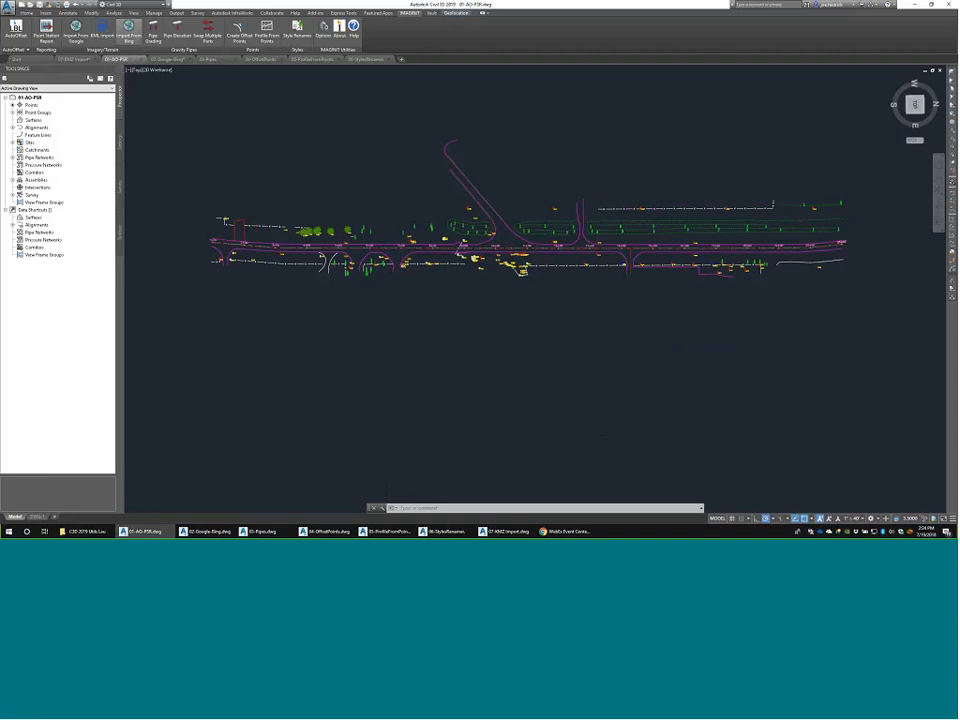
{"action": "left_click", "coordinate": [15, 30]}
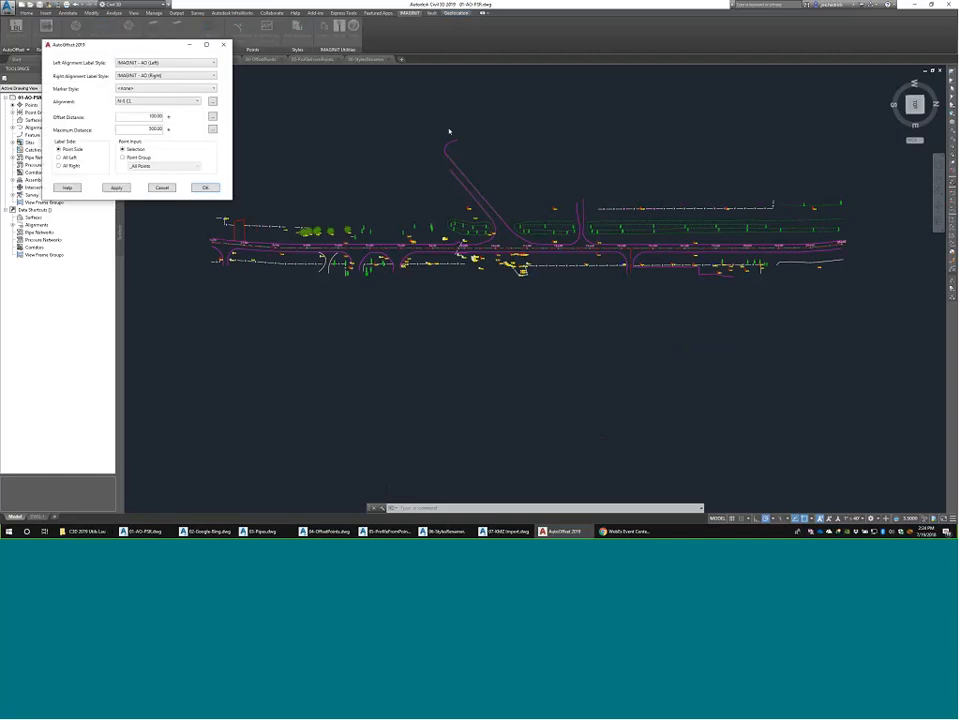
{"action": "left_click_drag", "start_coordinate": [100, 45], "coordinate": [432, 90]}
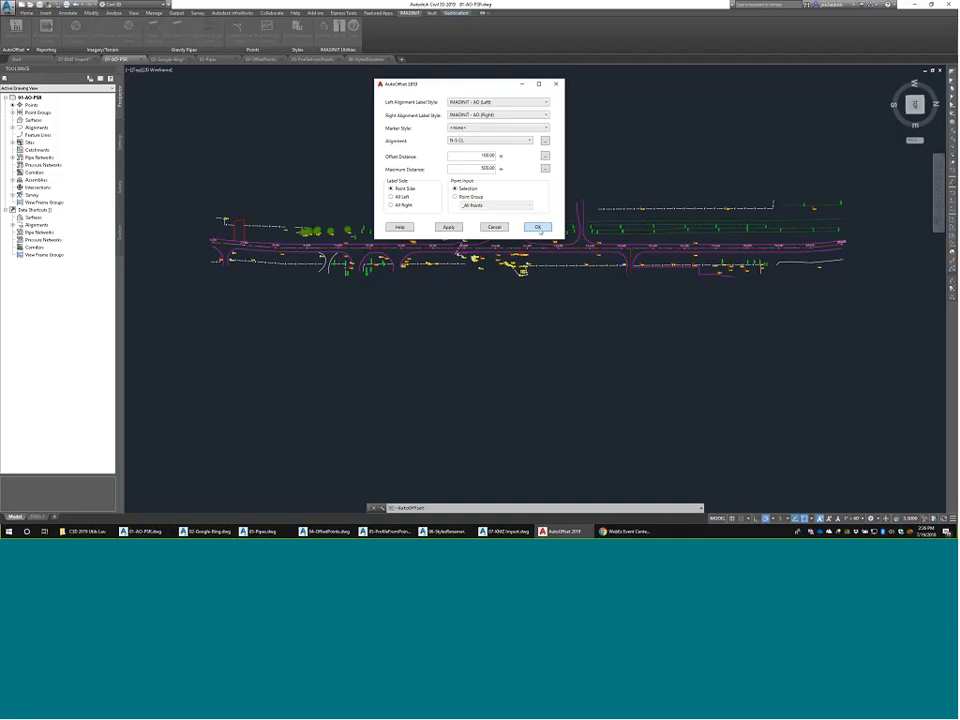
{"action": "left_click", "coordinate": [538, 228]}
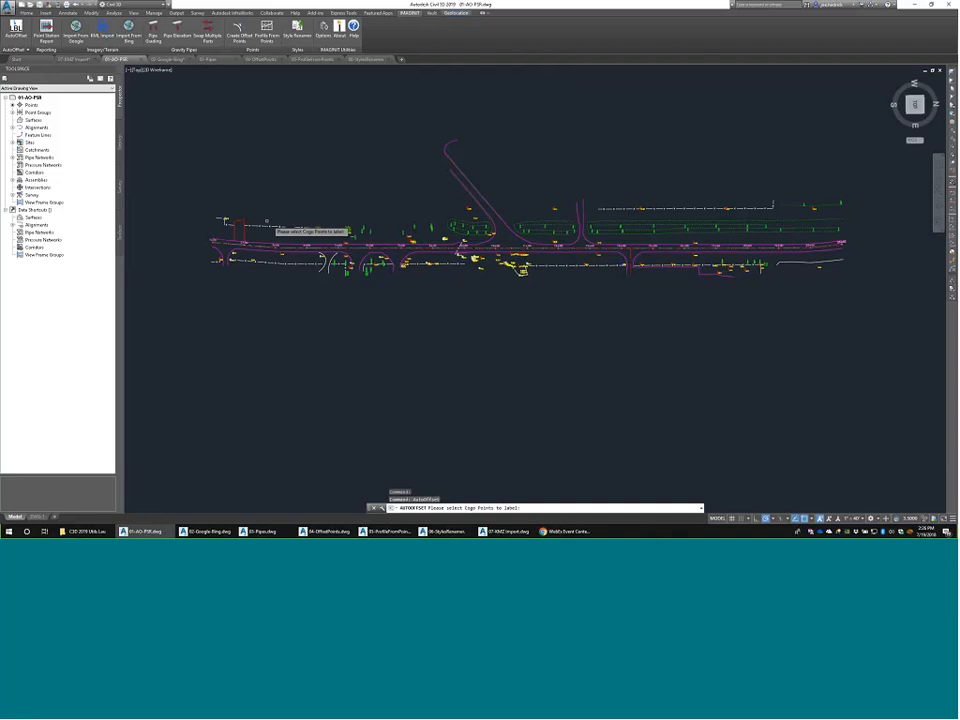
{"action": "left_click", "coordinate": [257, 211]}
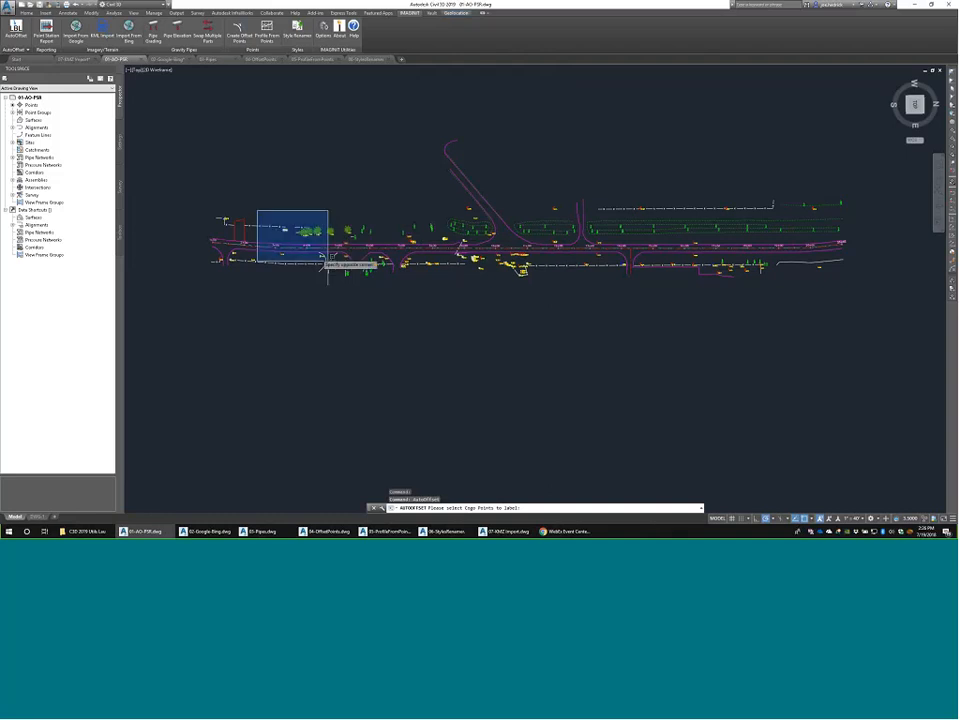
{"action": "left_click", "coordinate": [439, 299]}
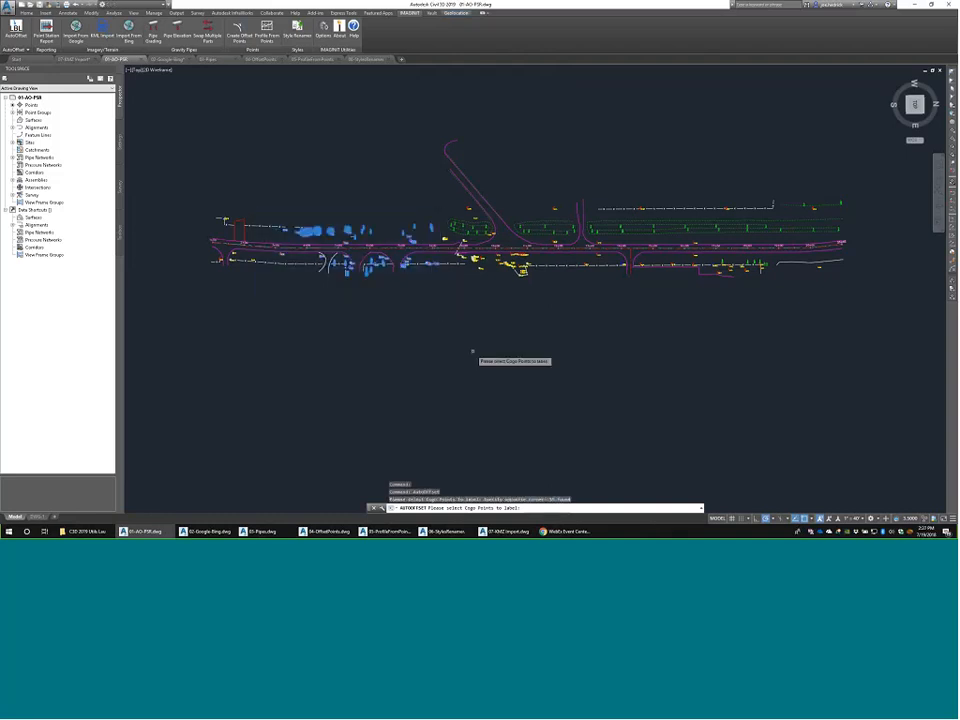
{"action": "key", "text": "Return"}
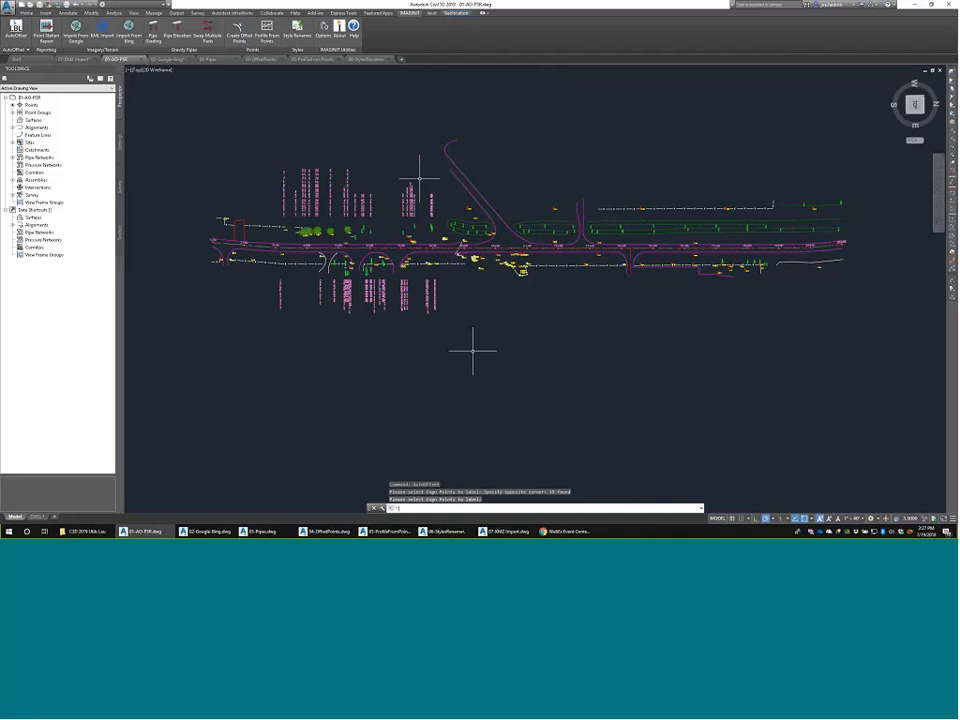
Step: Examine the station and offset labels on both sides of the alignment
{"action": "scroll", "coordinate": [300, 209], "scroll_direction": "up", "scroll_amount": 6}
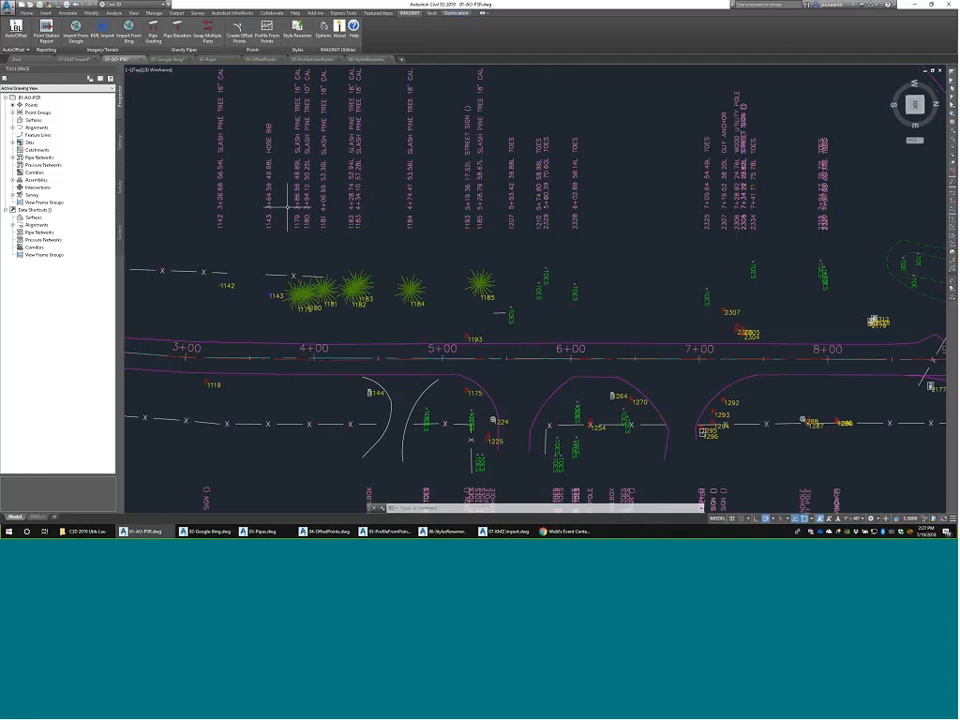
{"action": "middle_click_drag", "start_coordinate": [309, 175], "coordinate": [316, 232]}
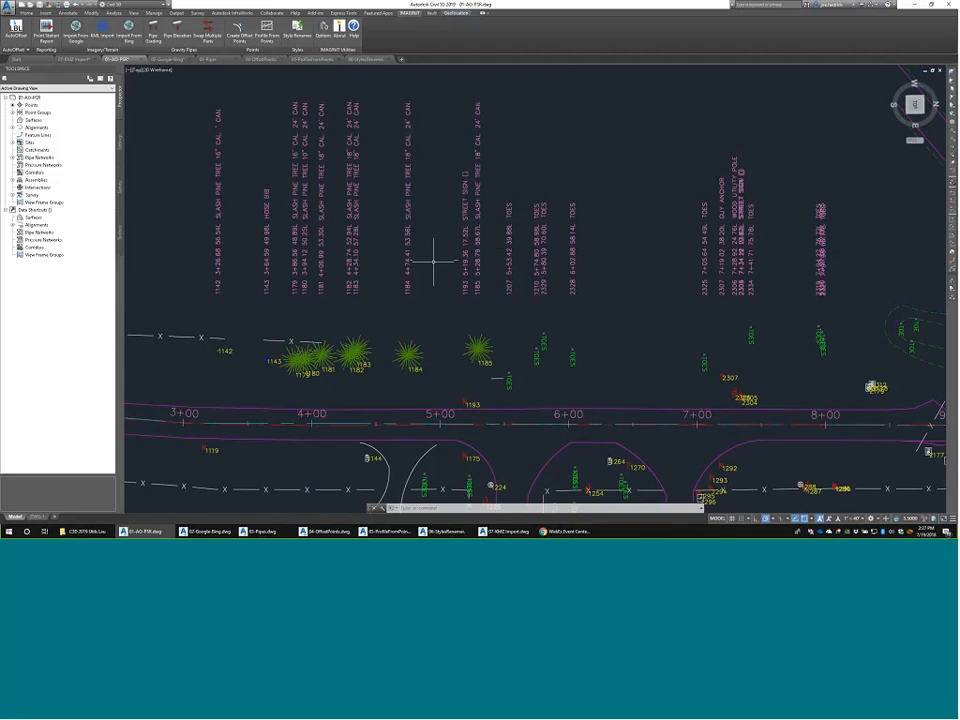
{"action": "scroll", "coordinate": [575, 275], "scroll_direction": "down", "scroll_amount": 2}
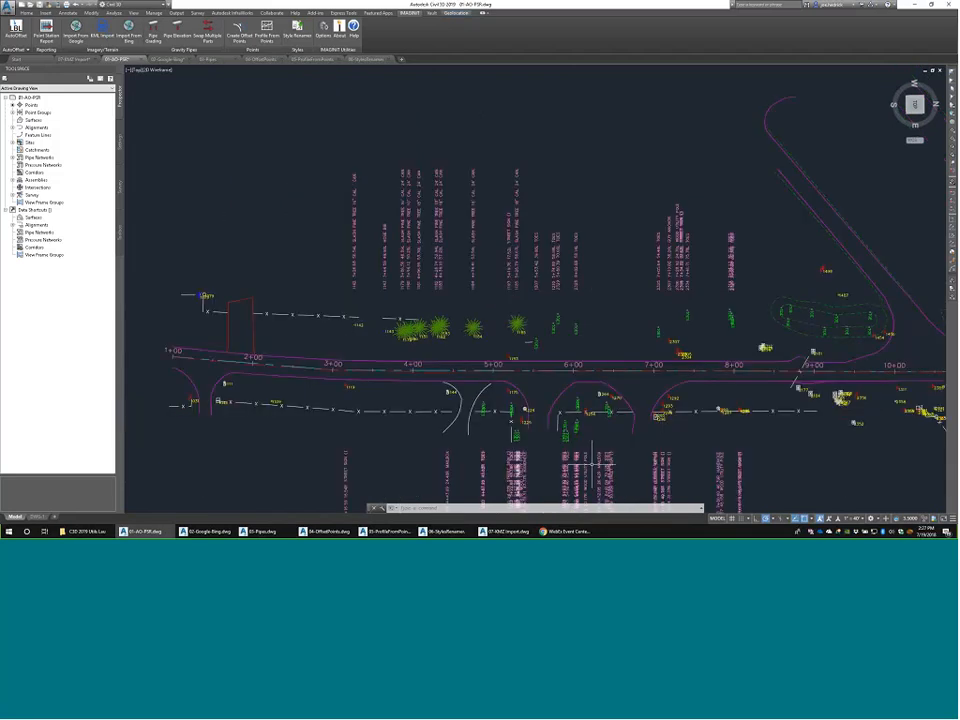
{"action": "middle_click_drag", "start_coordinate": [620, 440], "coordinate": [567, 290]}
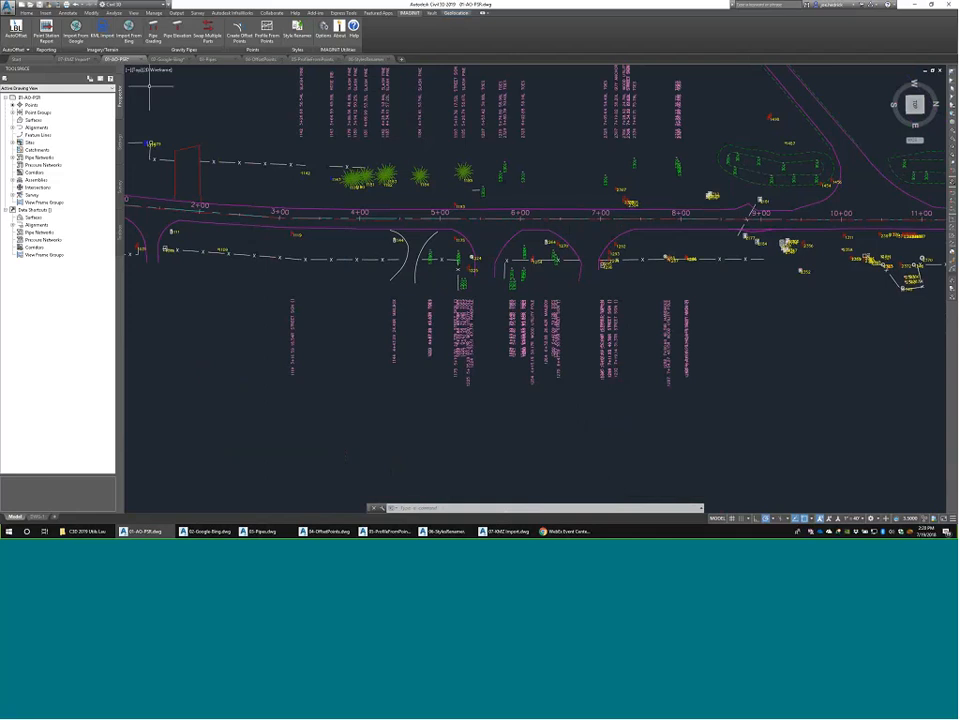
Step: Set up a Point Station Report for window-selected points along the N-S CL alignment, with HTML output and the default report columns
{"action": "left_click", "coordinate": [56, 41]}
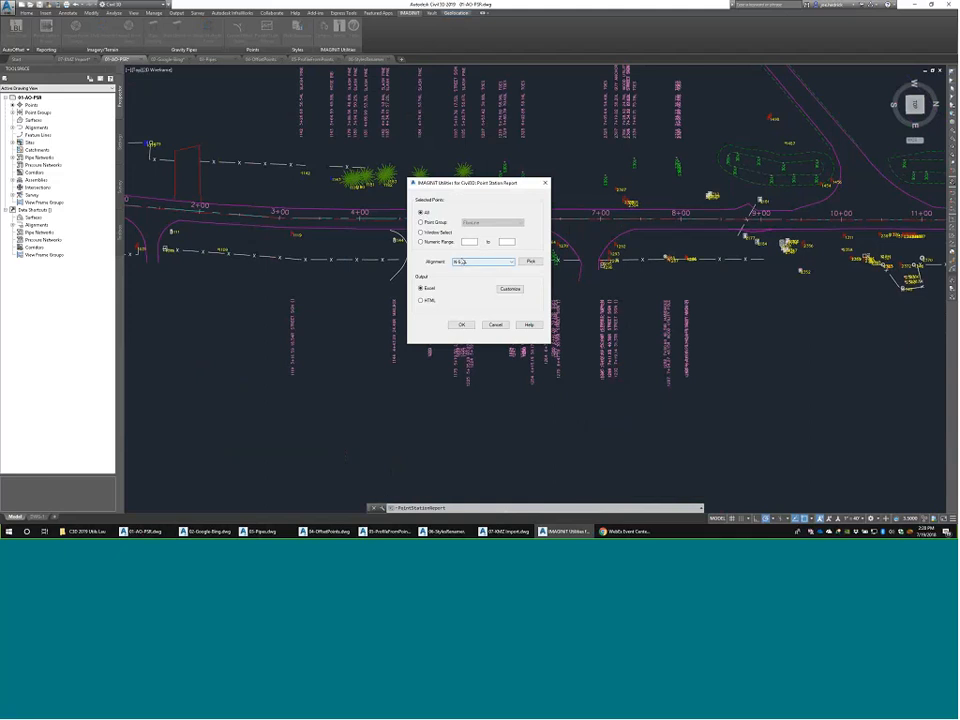
{"action": "left_click", "coordinate": [421, 232]}
{"action": "left_click", "coordinate": [510, 288]}
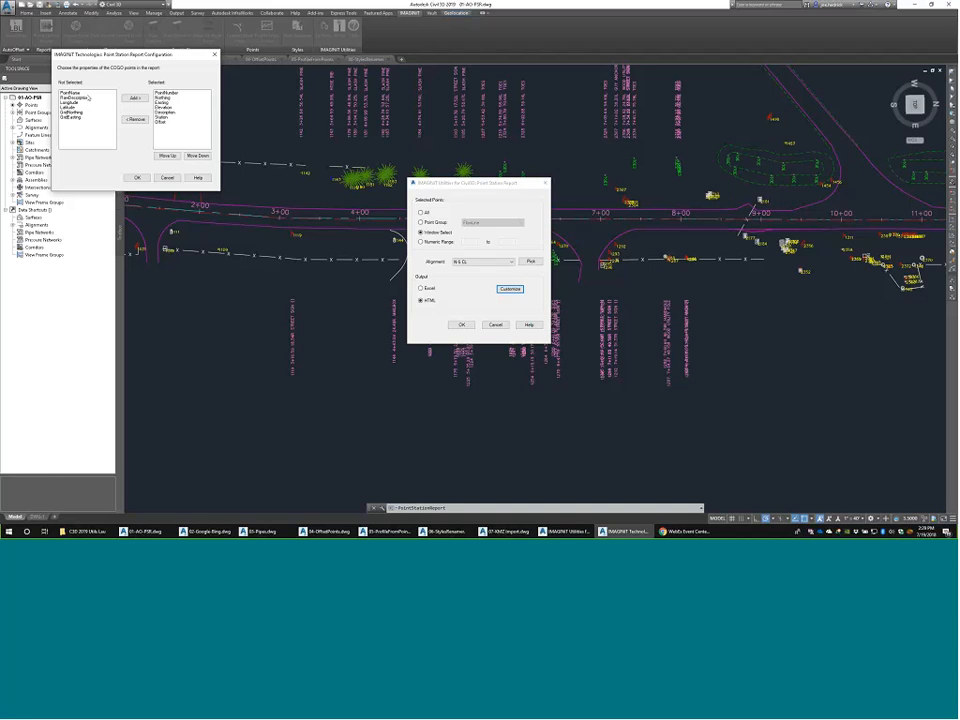
{"action": "left_click", "coordinate": [136, 177]}
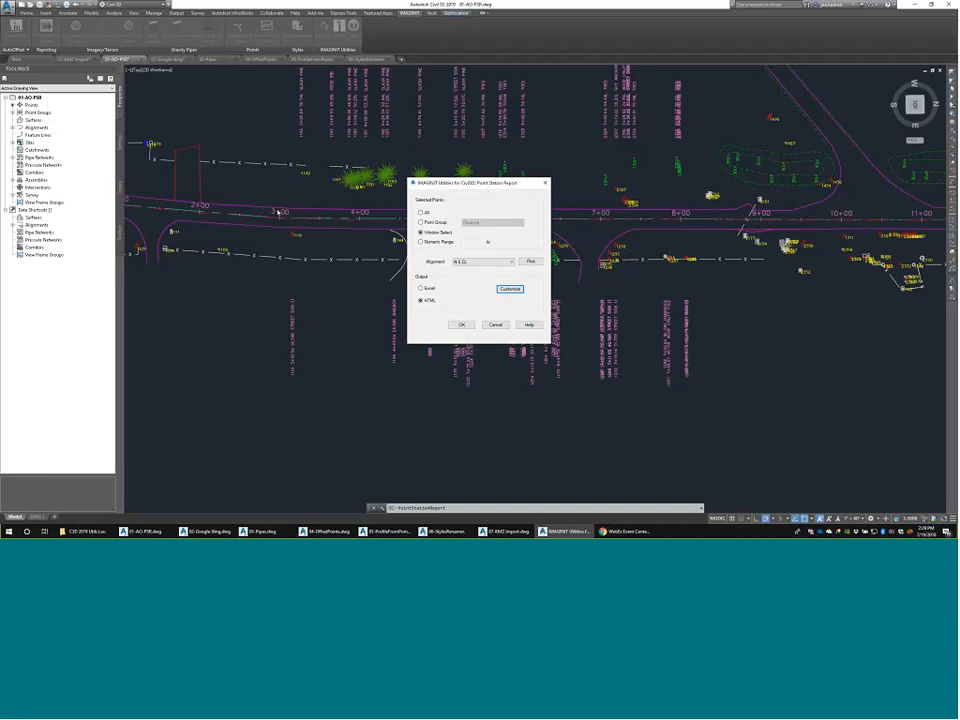
Step: Save the report as pointreport, window-select the points between about stations 2+50 and 8+50, and view the generated report
{"action": "left_click", "coordinate": [461, 324]}
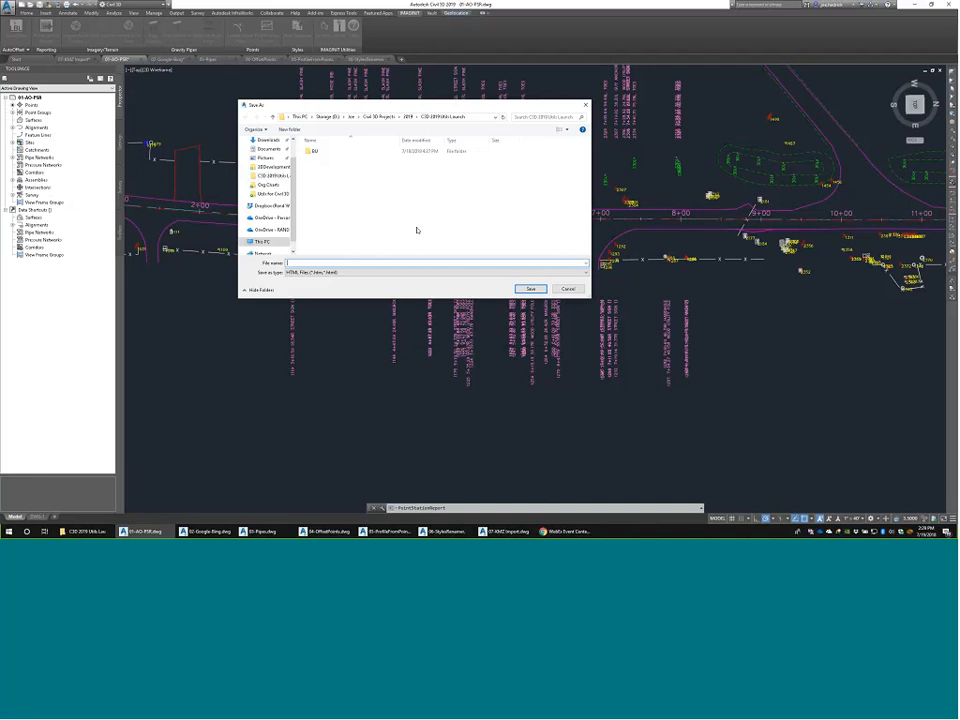
{"action": "type", "text": "pointst"}
{"action": "key", "text": "Return"}
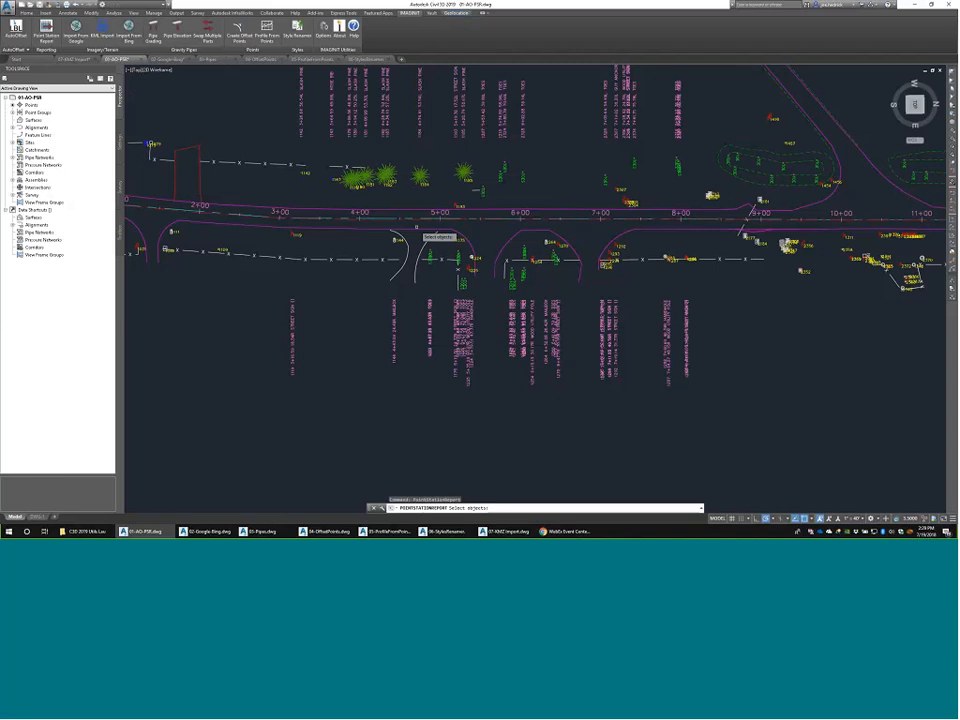
{"action": "left_click", "coordinate": [233, 140]}
{"action": "left_click", "coordinate": [709, 304]}
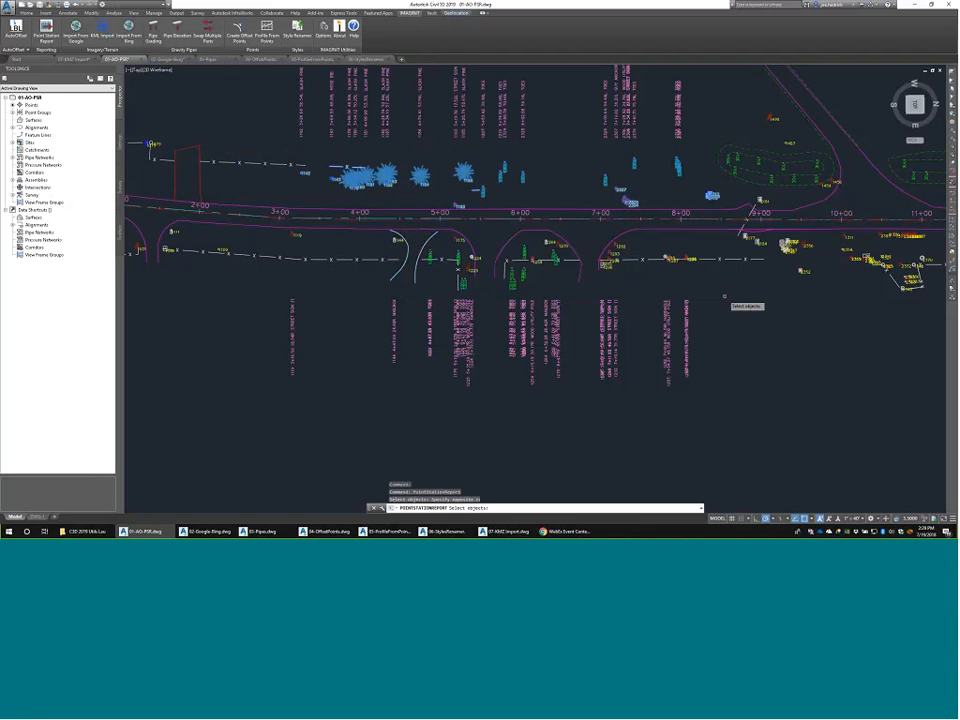
{"action": "key", "text": "Return"}
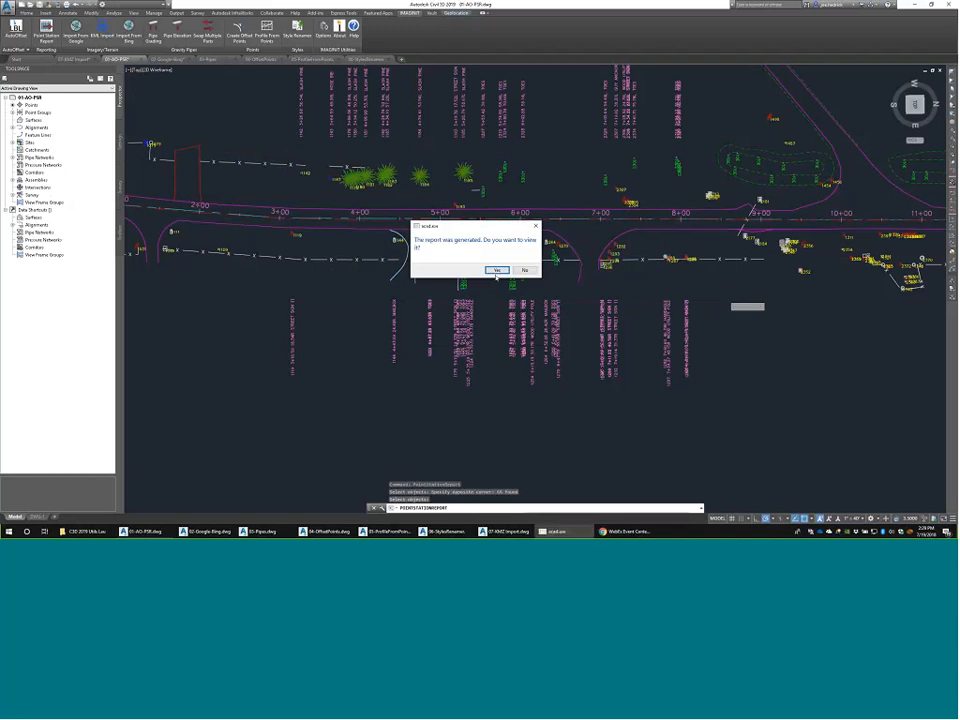
{"action": "left_click", "coordinate": [497, 270]}
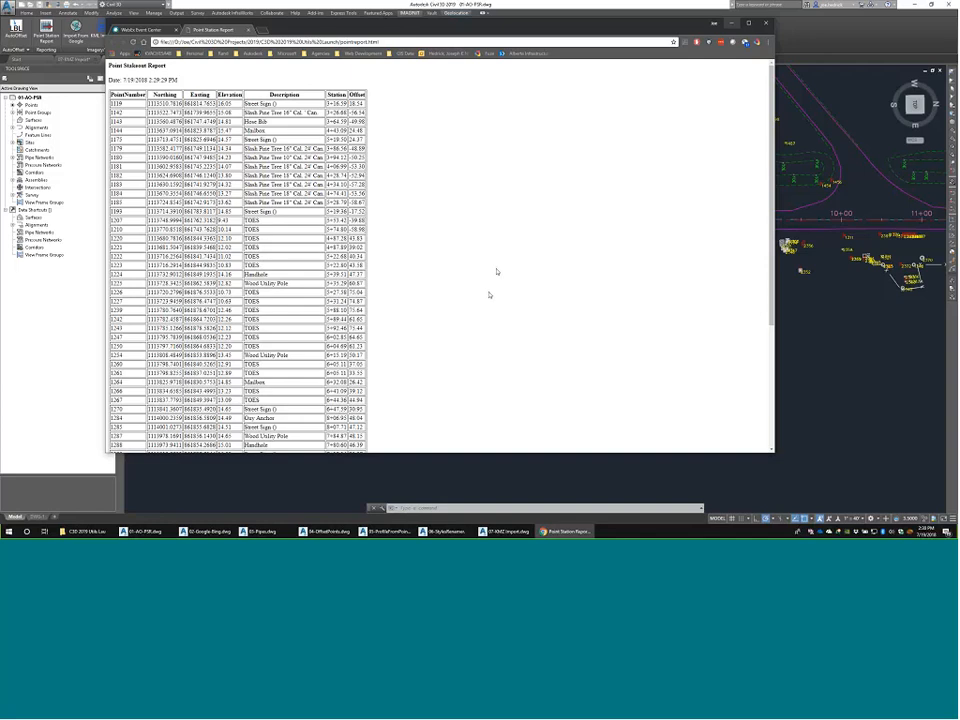
Step: Return from the browser report to Civil 3D and switch to the 03-Pipes drawing
{"action": "key", "text": "alt+Tab"}
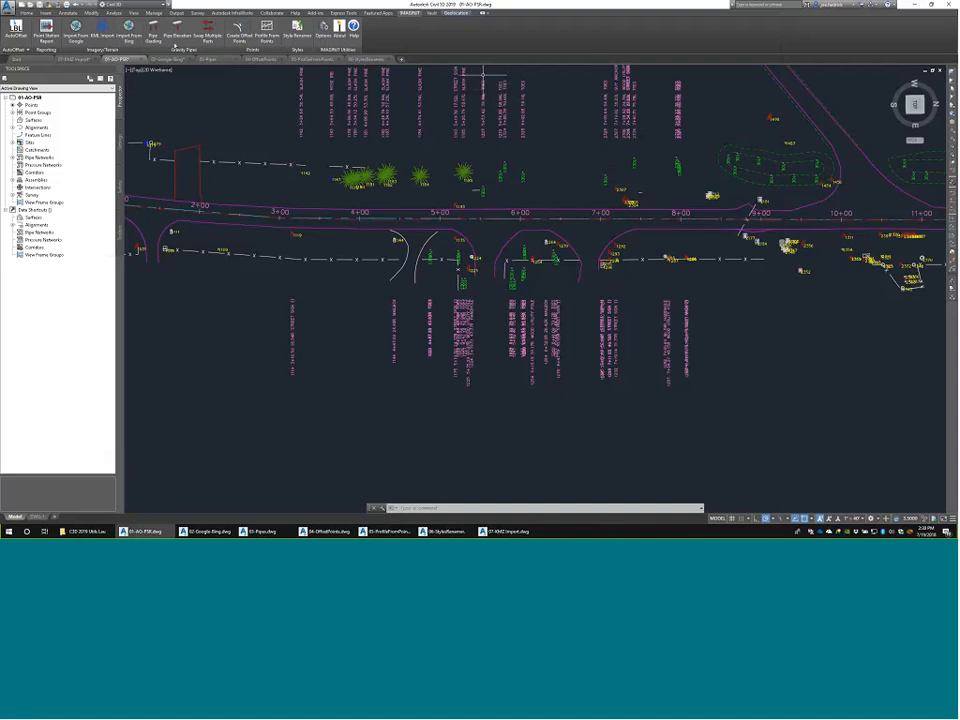
{"action": "left_click", "coordinate": [211, 60]}
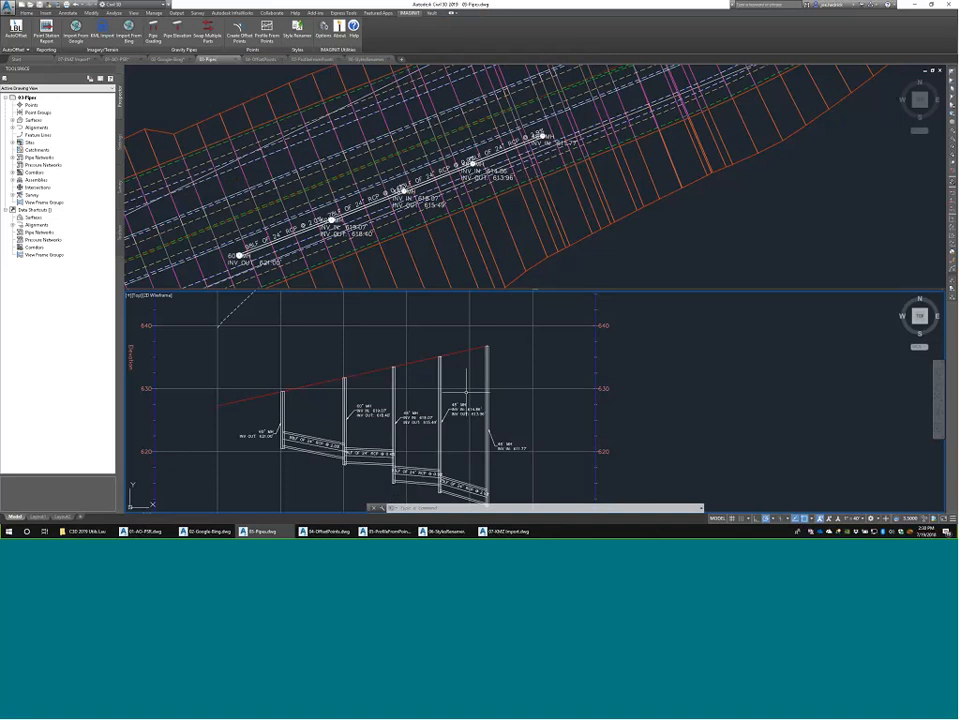
{"action": "mouse_move", "coordinate": [495, 346]}
{"action": "middle_click_drag", "start_coordinate": [520, 379], "coordinate": [612, 342]}
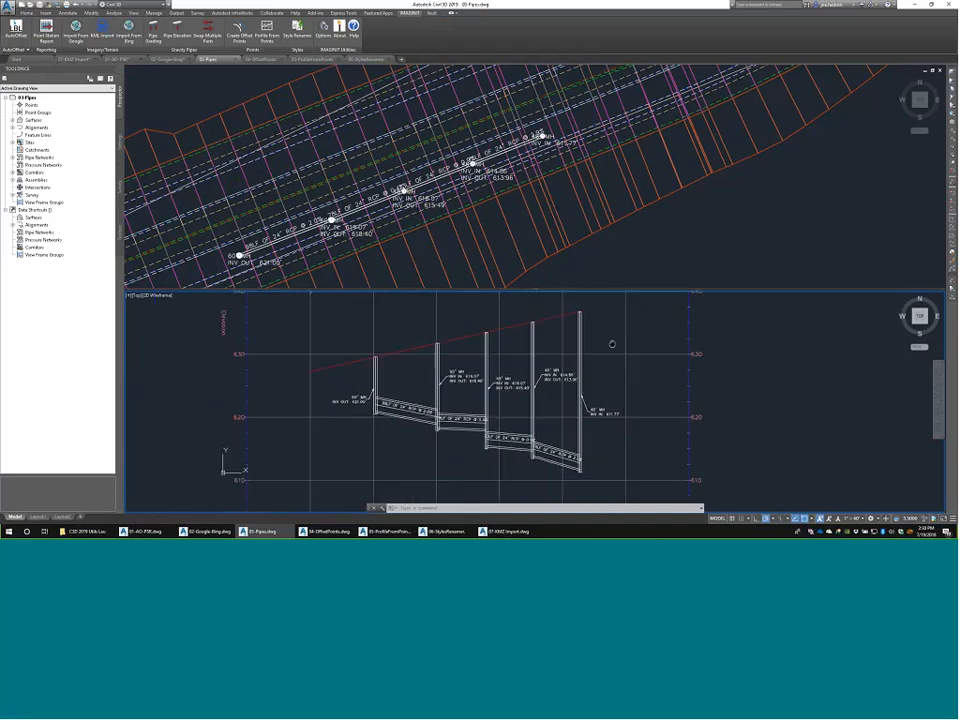
Step: Regrade the pipe run between the first and last manholes from the default 621.00 starting invert at -2 grade with a 0.5 drop per structure, reapplying rules
{"action": "mouse_move", "coordinate": [613, 344]}
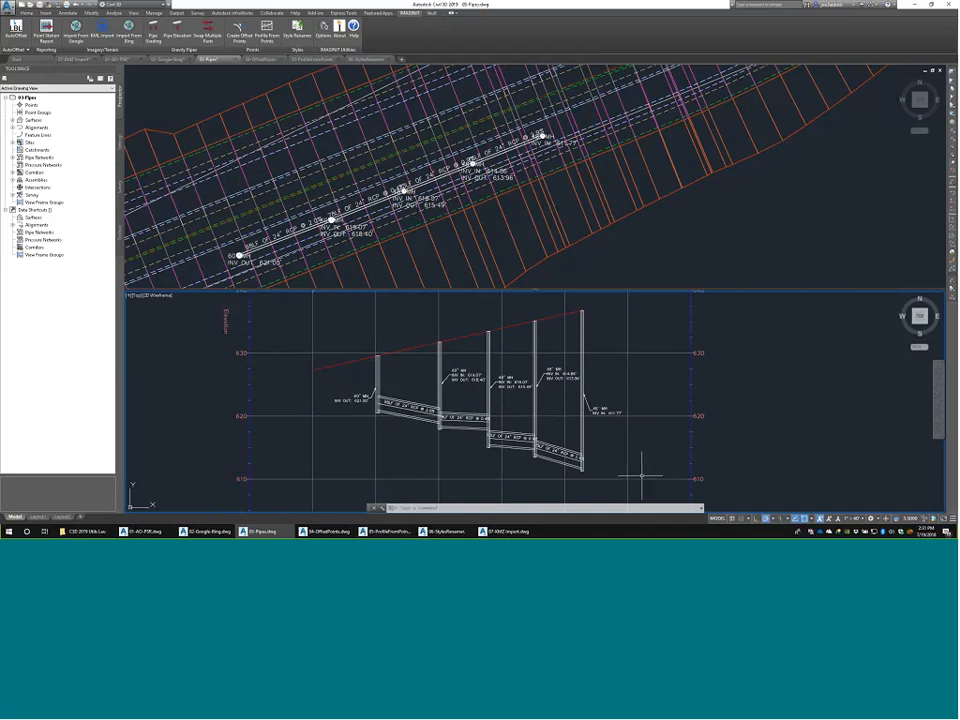
{"action": "mouse_move", "coordinate": [645, 473]}
{"action": "left_click", "coordinate": [153, 30]}
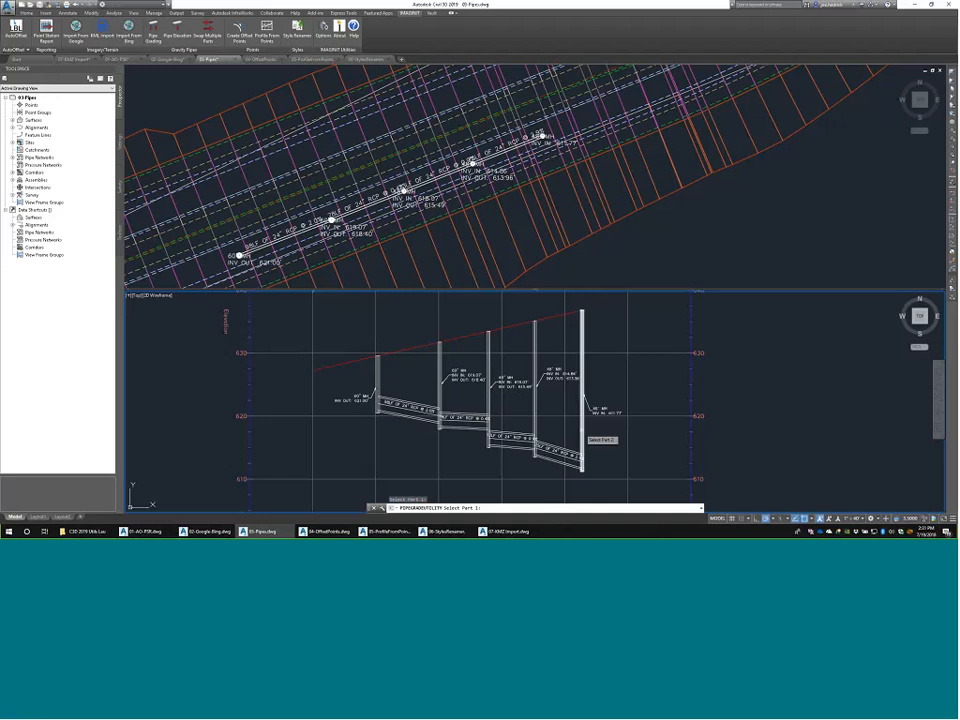
{"action": "left_click", "coordinate": [581, 430]}
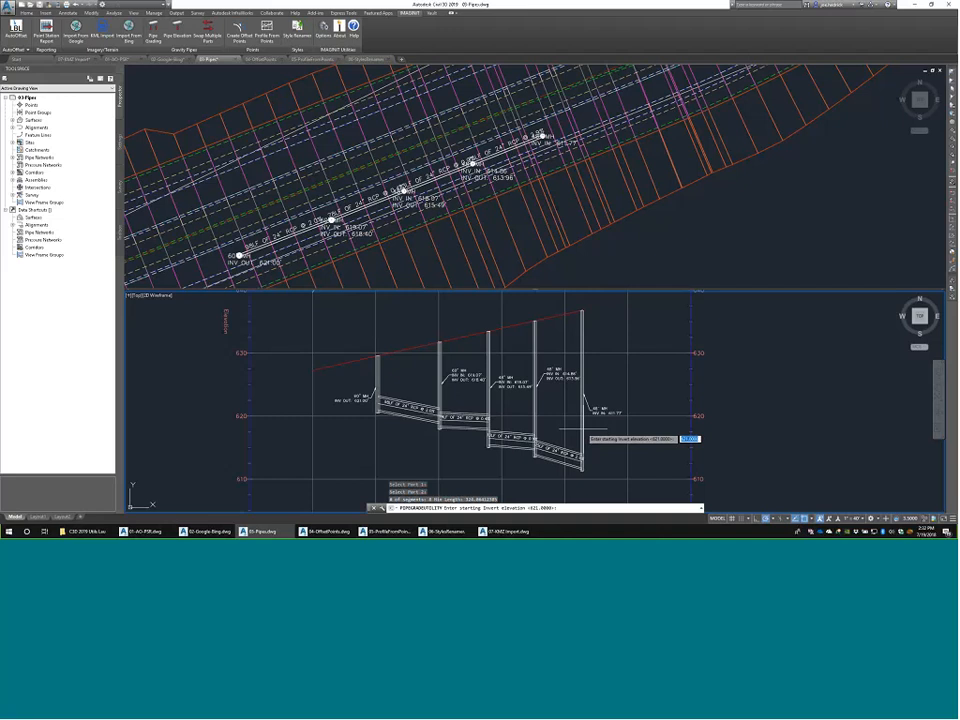
{"action": "key", "text": "Return"}
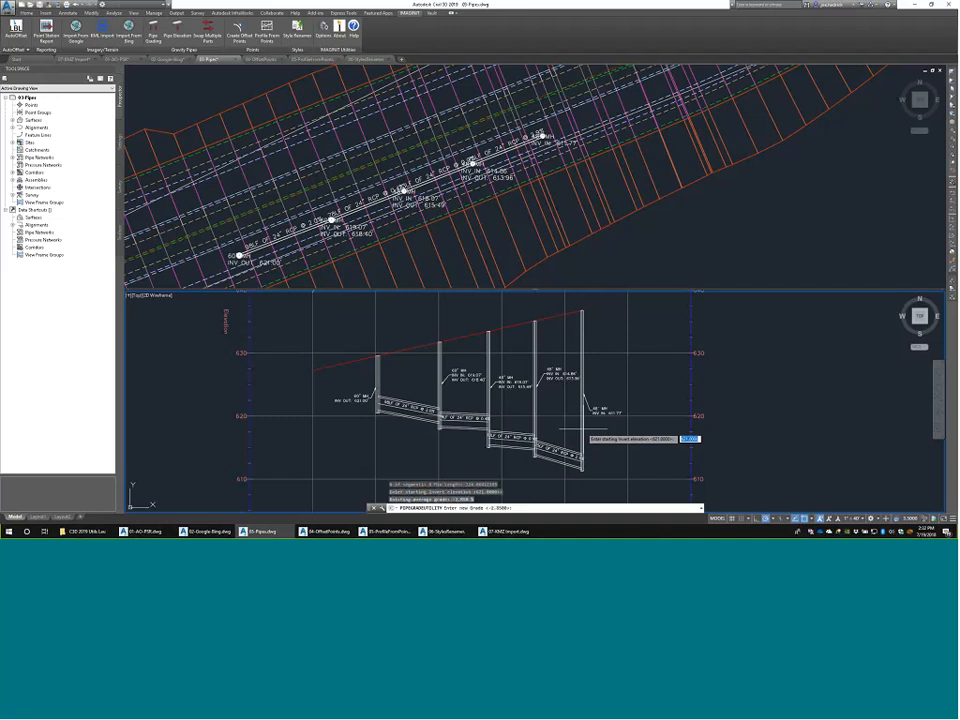
{"action": "key", "text": "Return"}
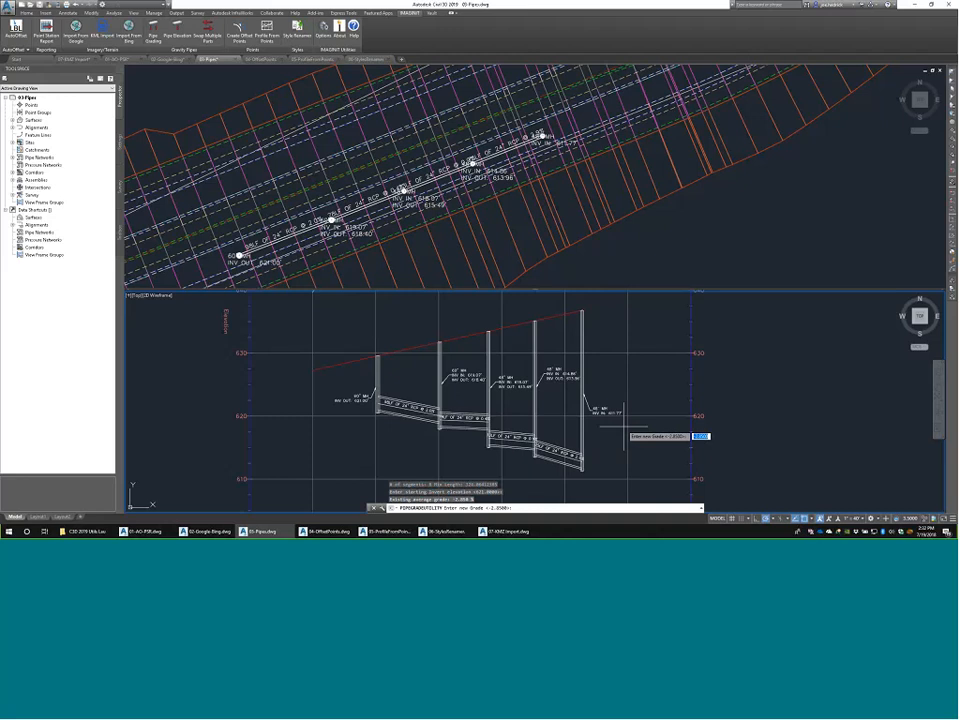
{"action": "key", "text": "Return"}
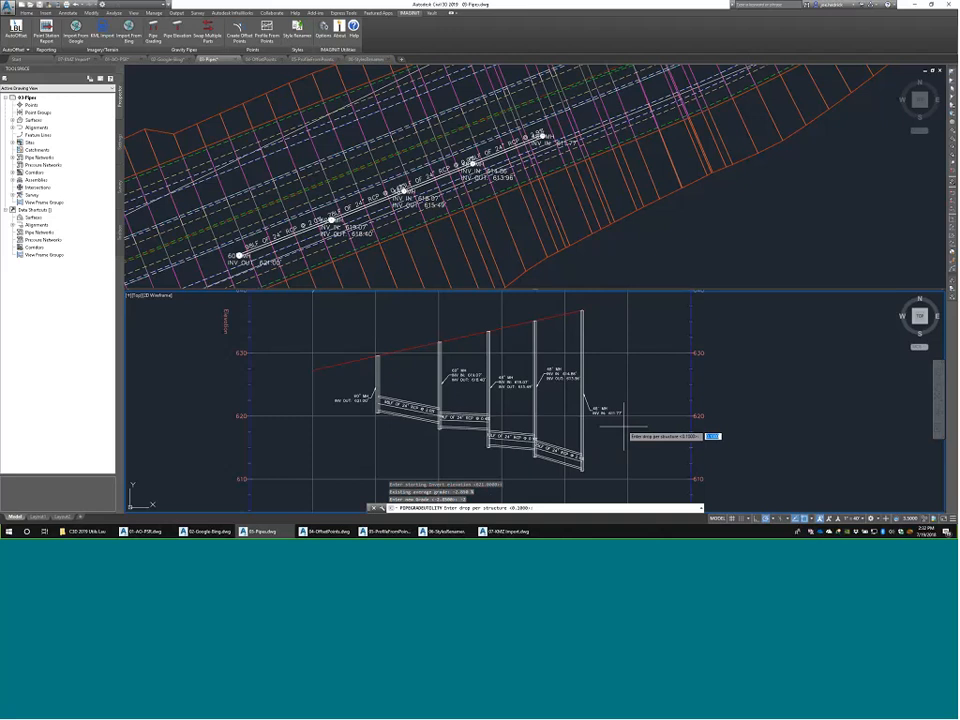
{"action": "type", "text": "0.5"}
{"action": "key", "text": "Return"}
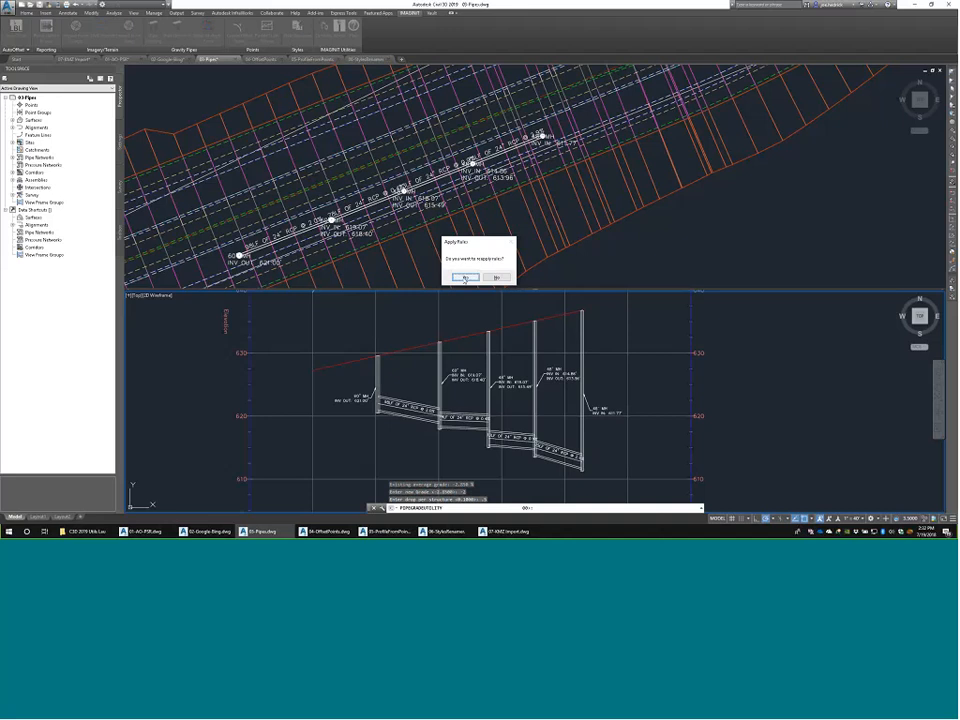
{"action": "left_click", "coordinate": [464, 278]}
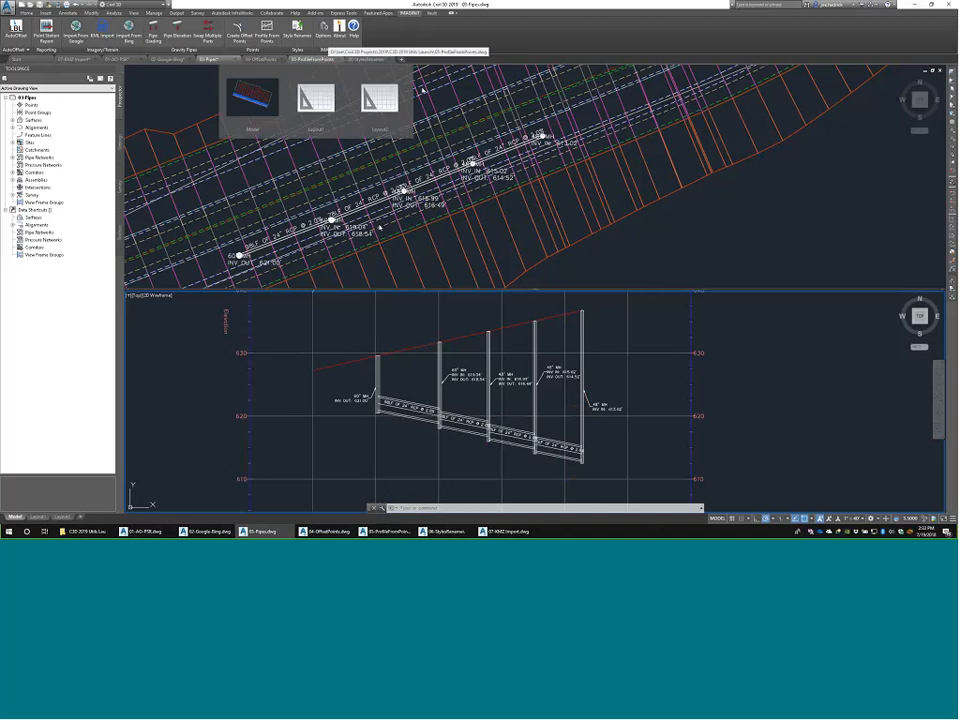
{"action": "right_click", "coordinate": [458, 434]}
{"action": "key", "text": "Escape"}
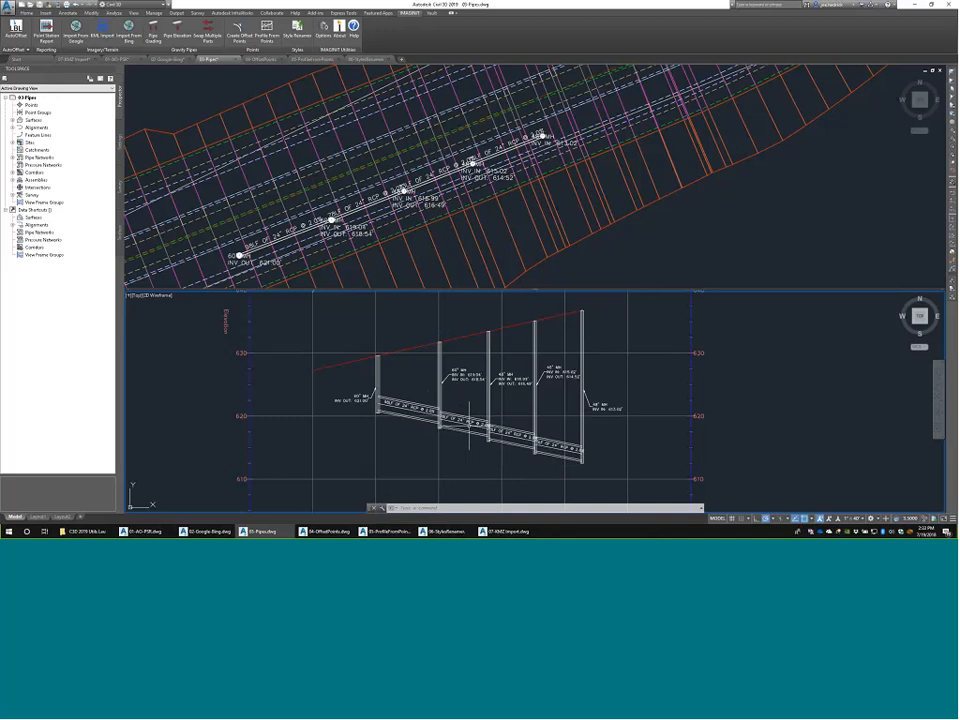
Step: Lower the whole pipe run between the first and last manholes by 10 with Pipe Elevation and reapply the rules
{"action": "left_click", "coordinate": [176, 28]}
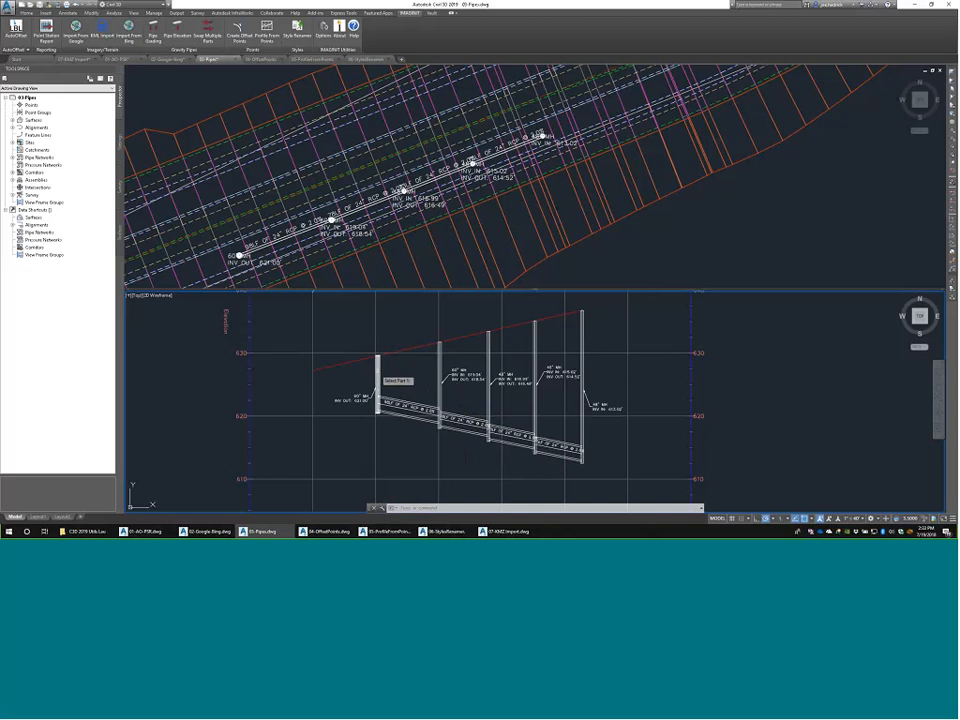
{"action": "left_click", "coordinate": [378, 374]}
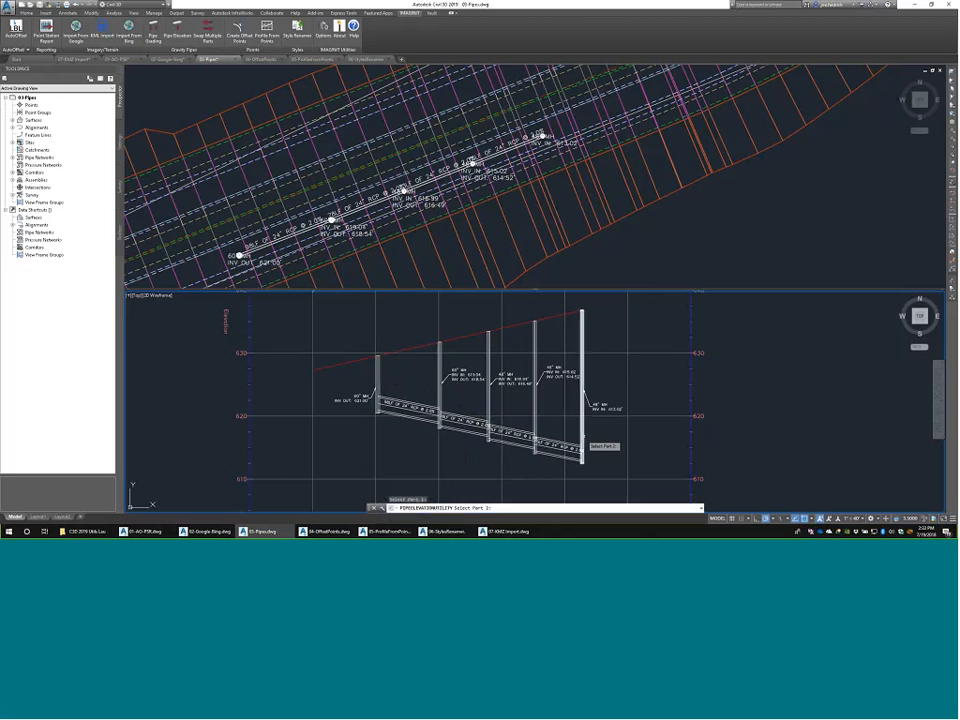
{"action": "left_click", "coordinate": [582, 438]}
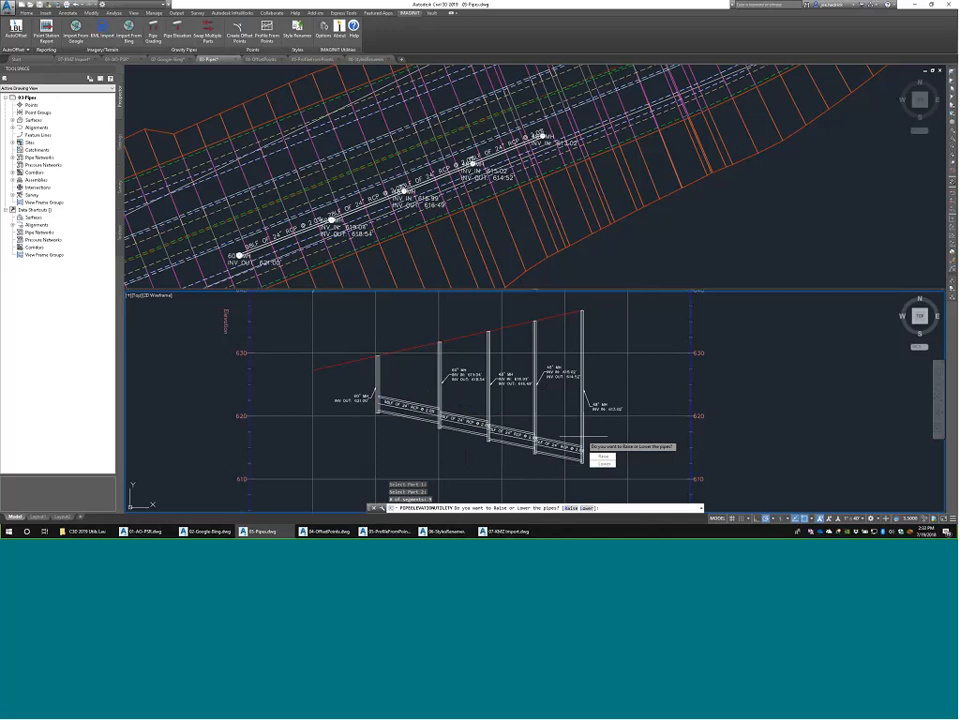
{"action": "left_click", "coordinate": [602, 464]}
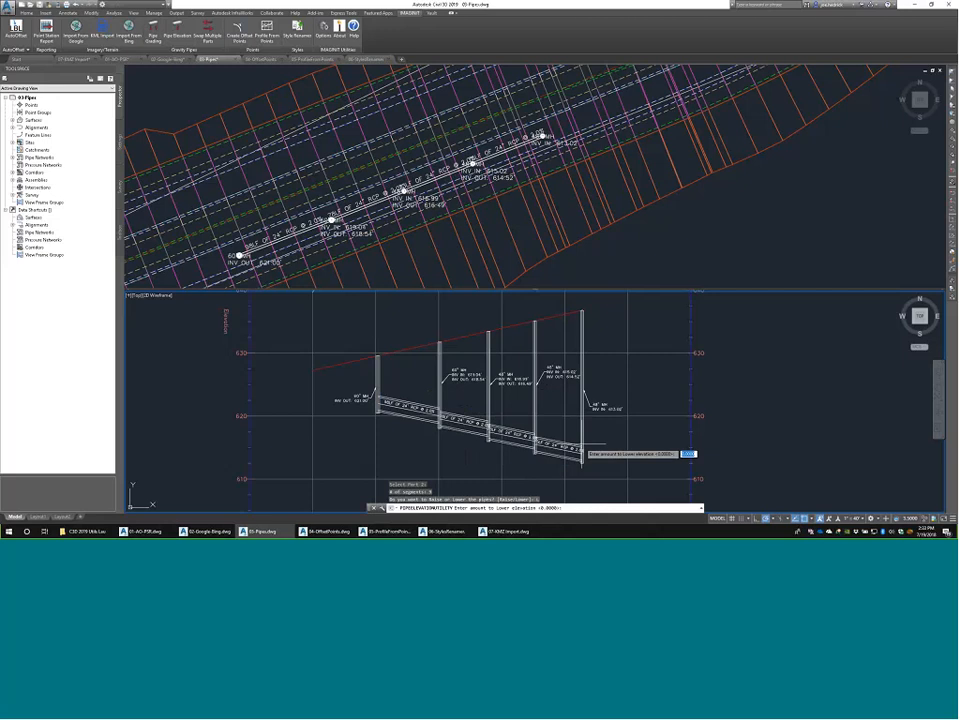
{"action": "type", "text": "10"}
{"action": "key", "text": "Return"}
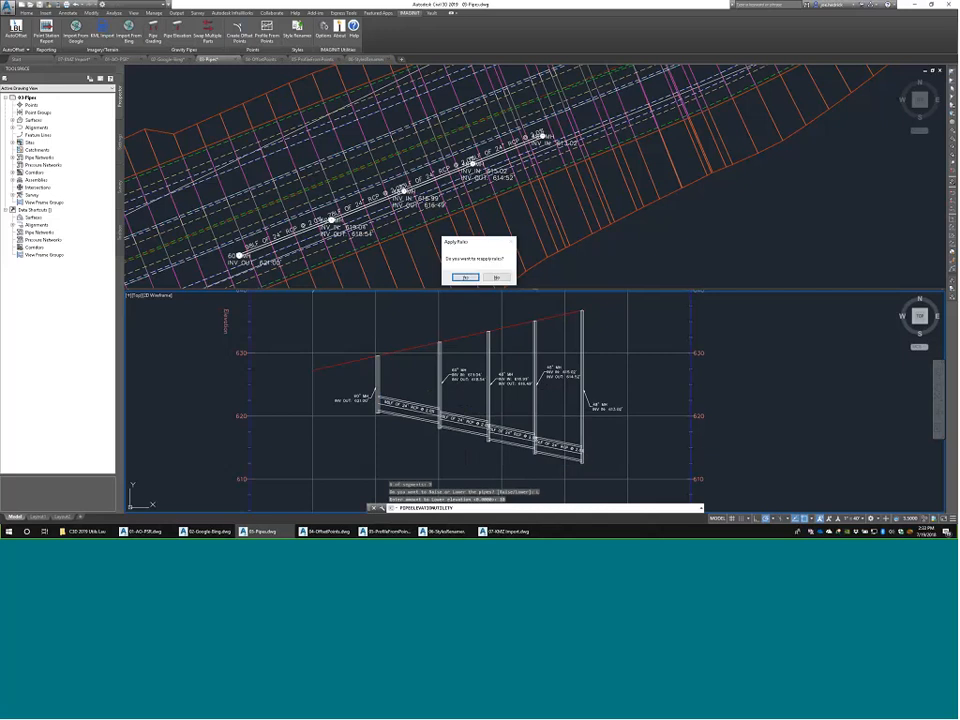
{"action": "key", "text": "Return"}
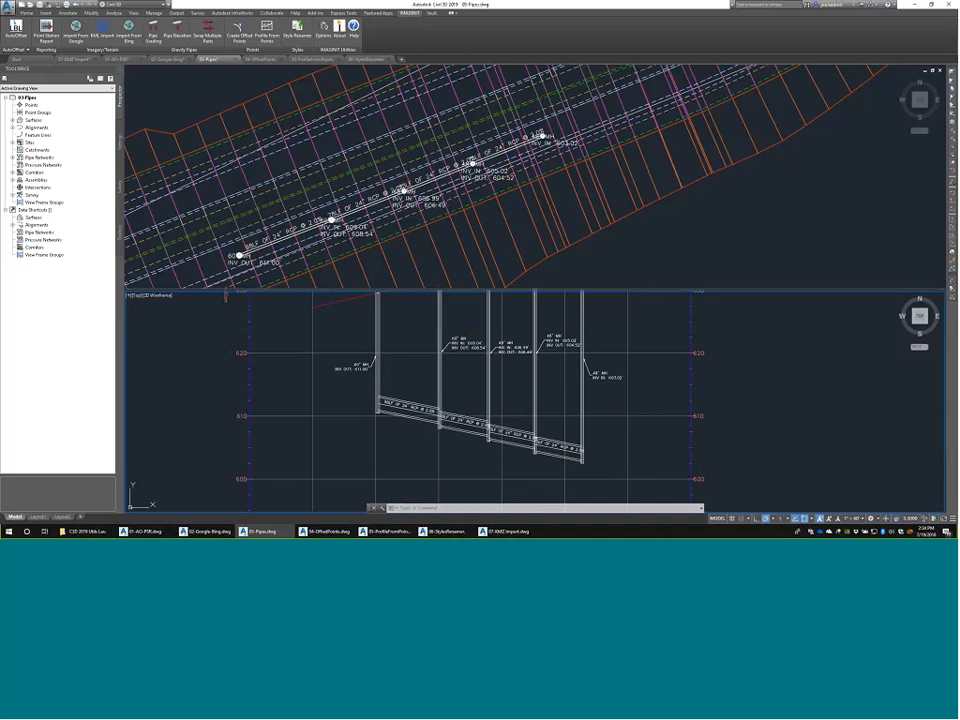
Step: Swap all four 24-inch pipes in the plan view to 36 inch Concrete Pipe with Swap Multiple Parts
{"action": "left_click", "coordinate": [614, 233]}
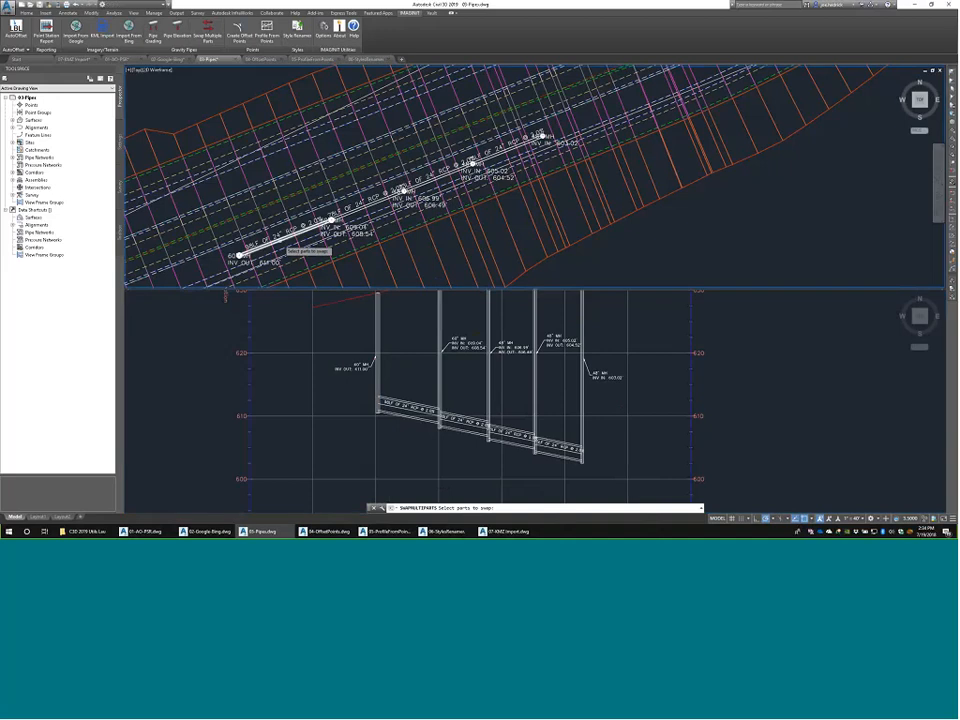
{"action": "left_click", "coordinate": [283, 246]}
{"action": "left_click", "coordinate": [360, 219]}
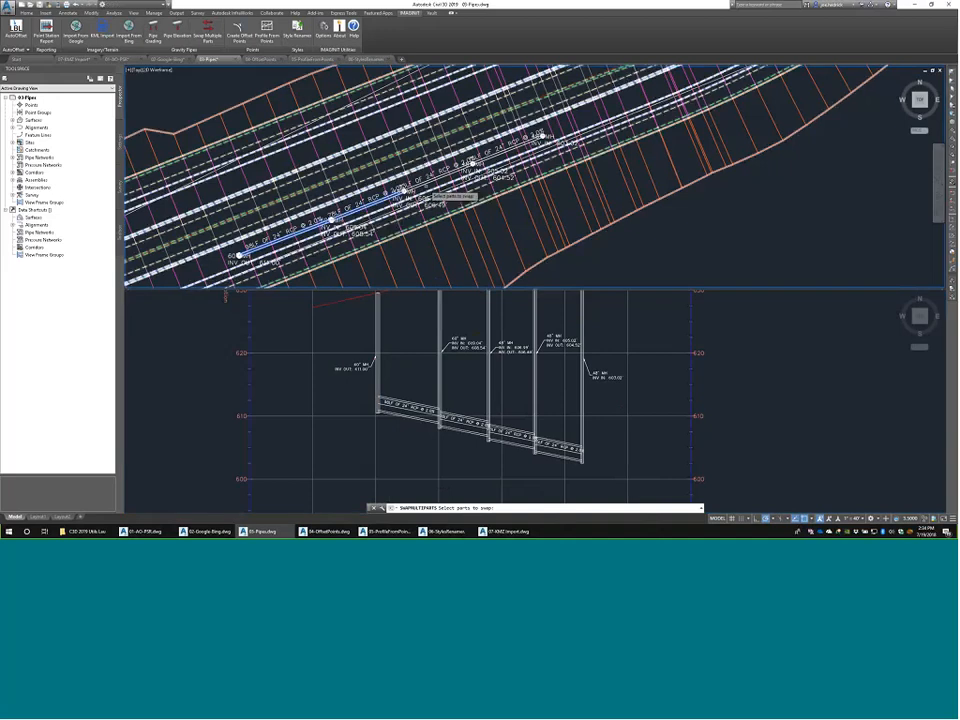
{"action": "left_click", "coordinate": [505, 152]}
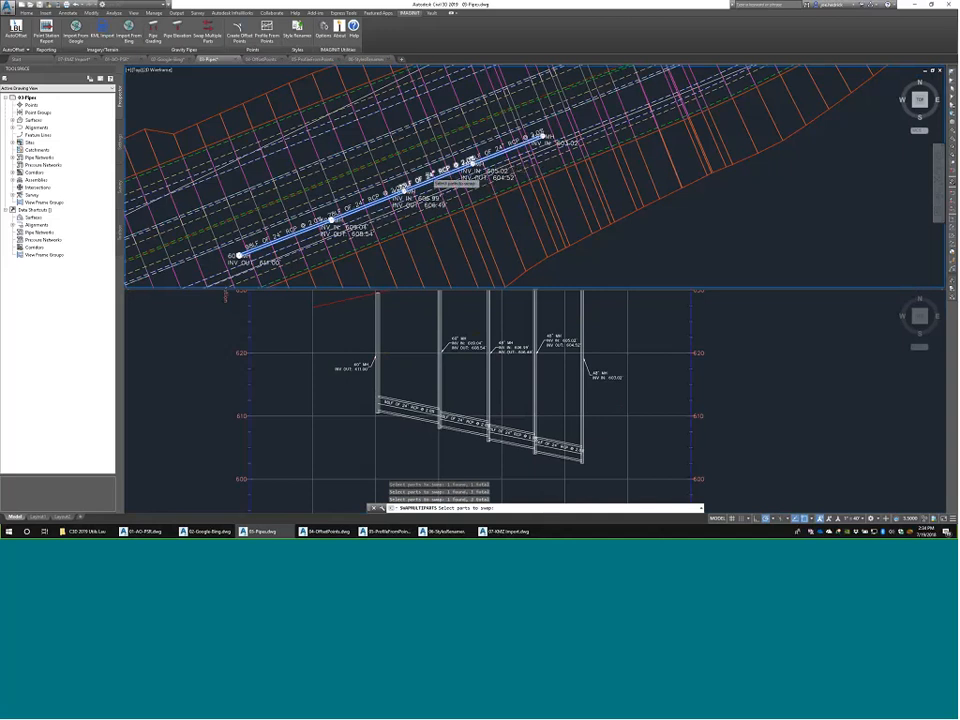
{"action": "left_click", "coordinate": [431, 177]}
{"action": "key", "text": "Return"}
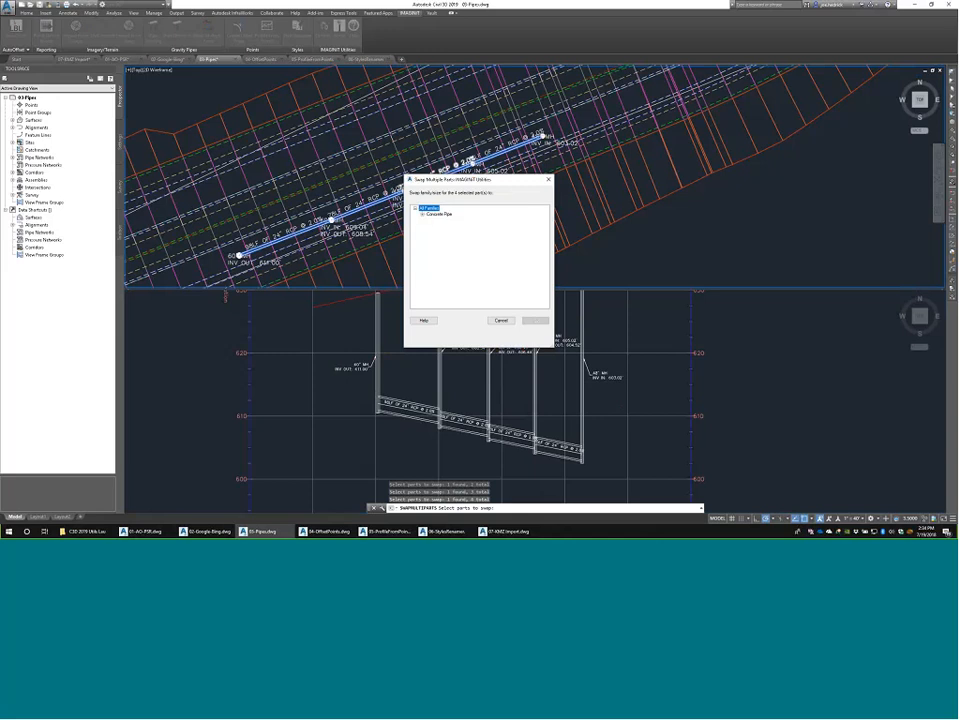
{"action": "left_click", "coordinate": [422, 214]}
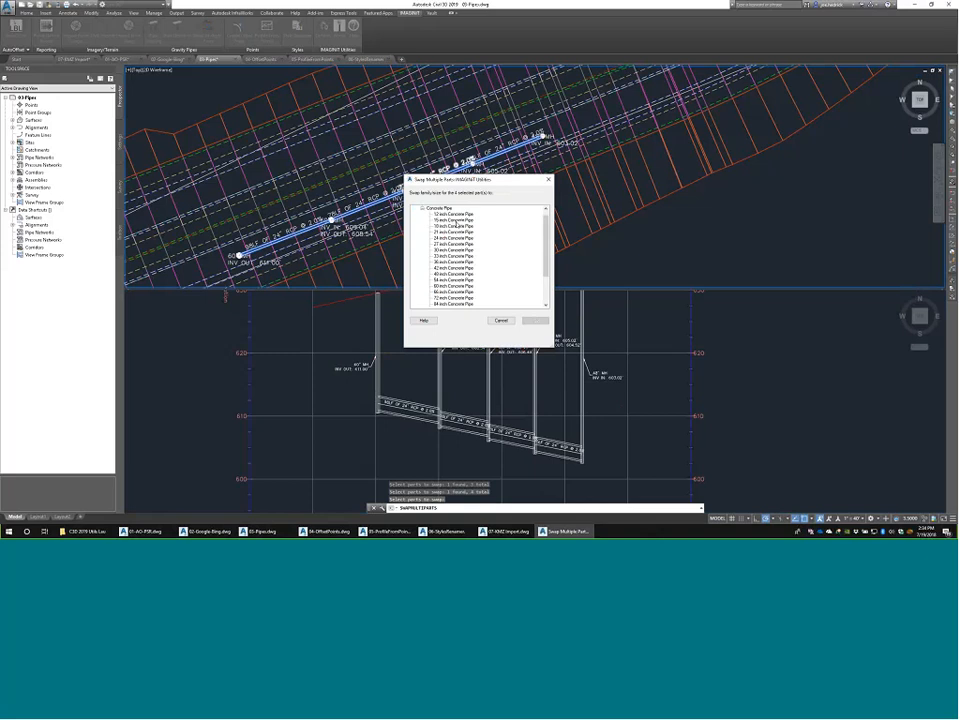
{"action": "left_click", "coordinate": [452, 261]}
{"action": "left_click", "coordinate": [537, 322]}
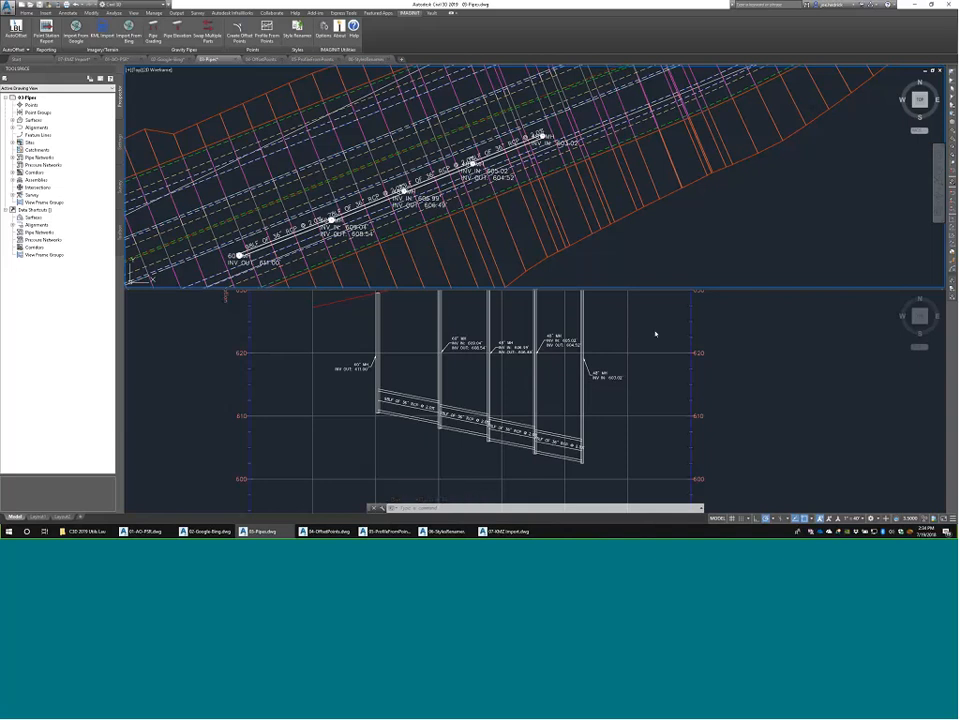
{"action": "left_click", "coordinate": [639, 396]}
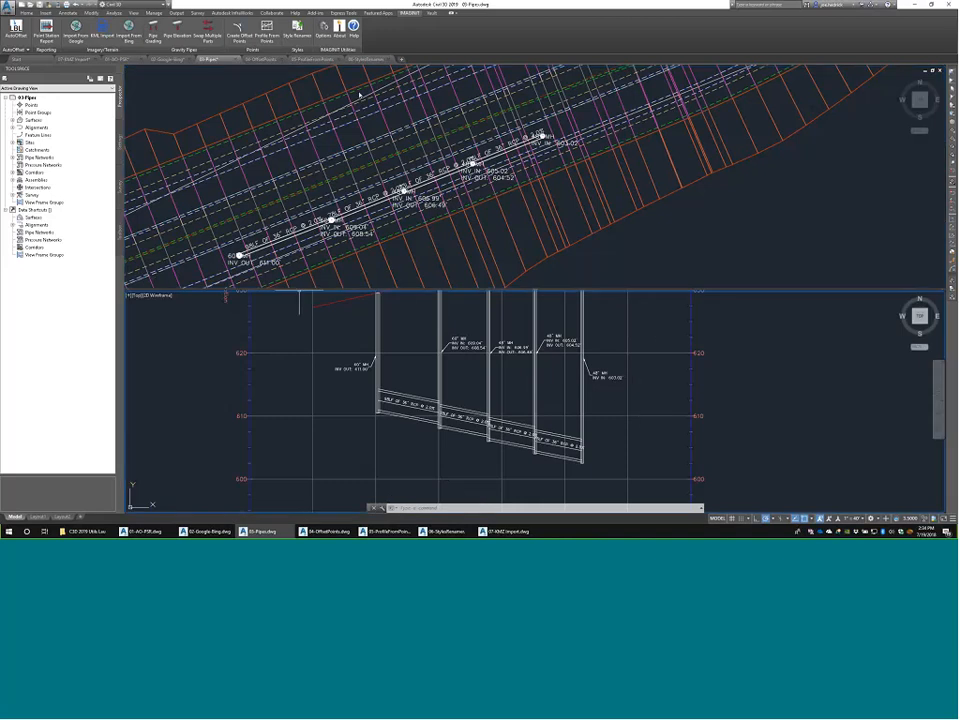
Step: Switch to the 04-OffsetPoints drawing and dismiss the event viewer
{"action": "left_click", "coordinate": [262, 59]}
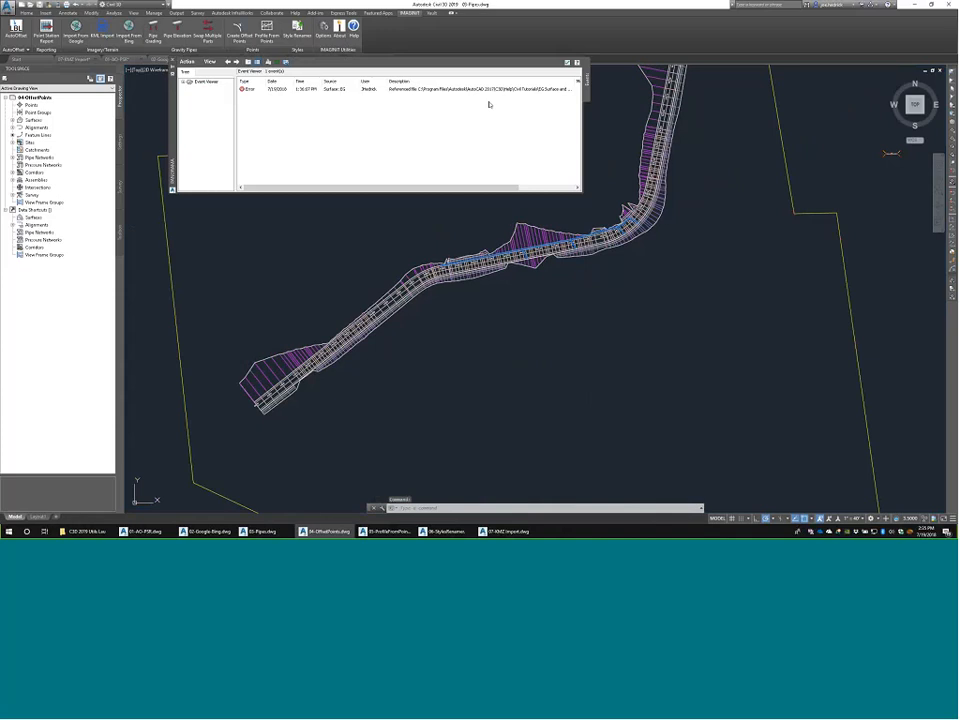
{"action": "left_click", "coordinate": [567, 62]}
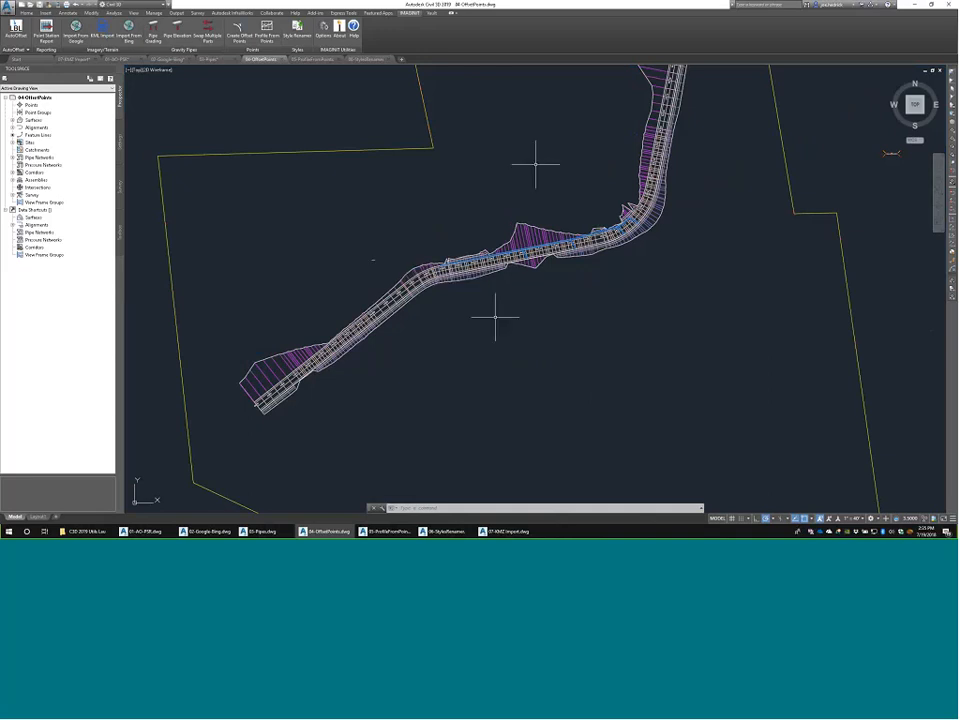
Step: Start Create Offset Points on the corridor's curb feature line near station 0+00
{"action": "middle_click_drag", "start_coordinate": [279, 421], "coordinate": [282, 418]}
{"action": "scroll", "coordinate": [368, 385], "scroll_direction": "down", "scroll_amount": 2}
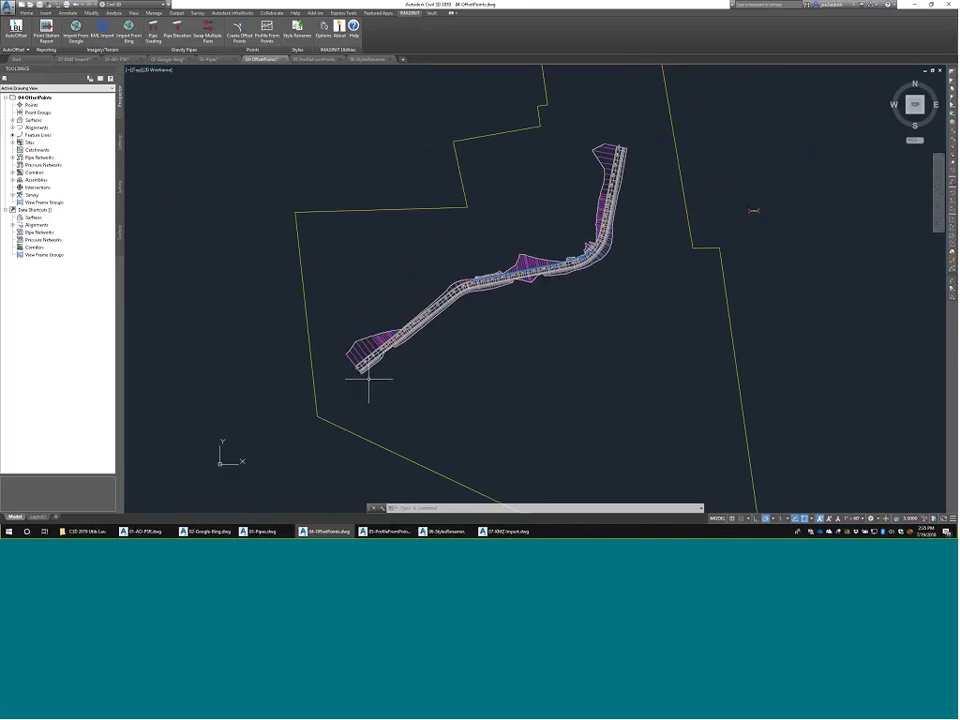
{"action": "scroll", "coordinate": [358, 366], "scroll_direction": "up", "scroll_amount": 8}
{"action": "scroll", "coordinate": [352, 352], "scroll_direction": "up", "scroll_amount": 2}
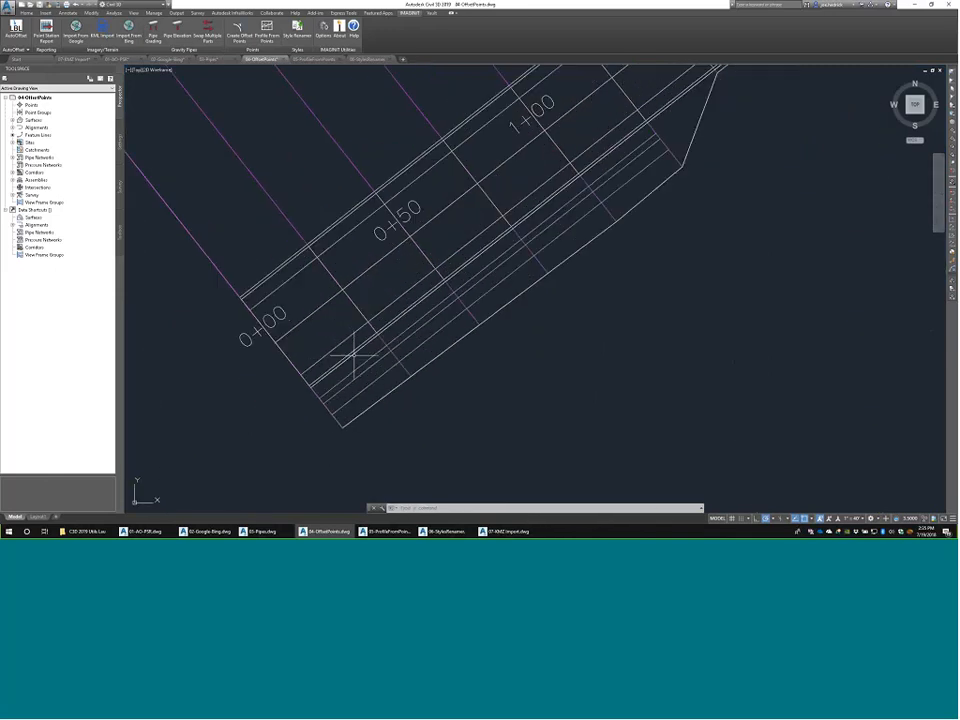
{"action": "scroll", "coordinate": [345, 358], "scroll_direction": "up", "scroll_amount": 2}
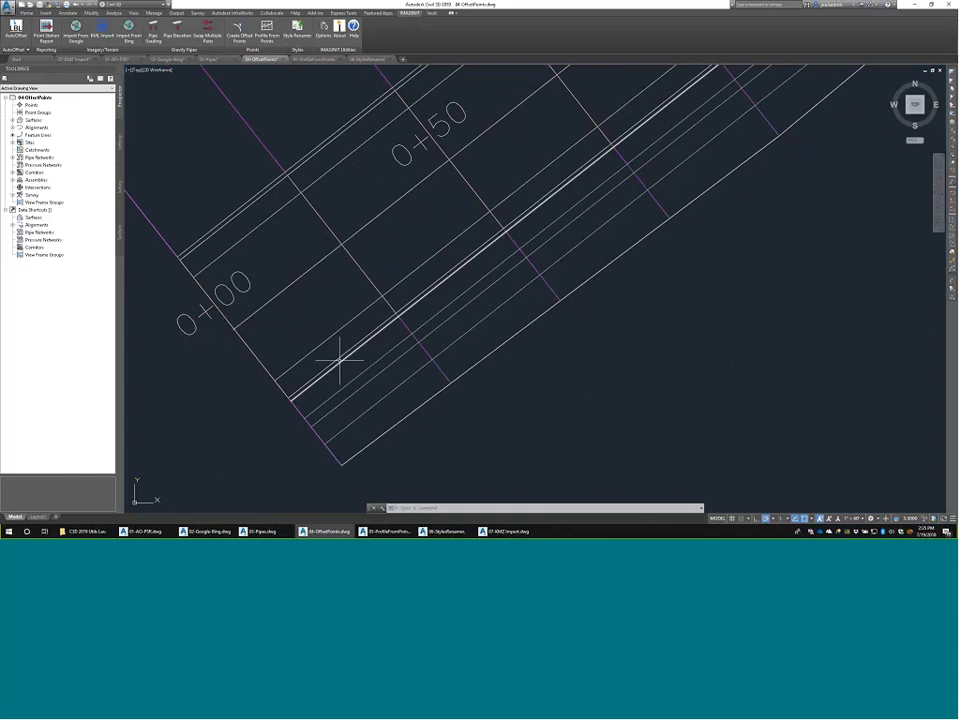
{"action": "left_click", "coordinate": [341, 361]}
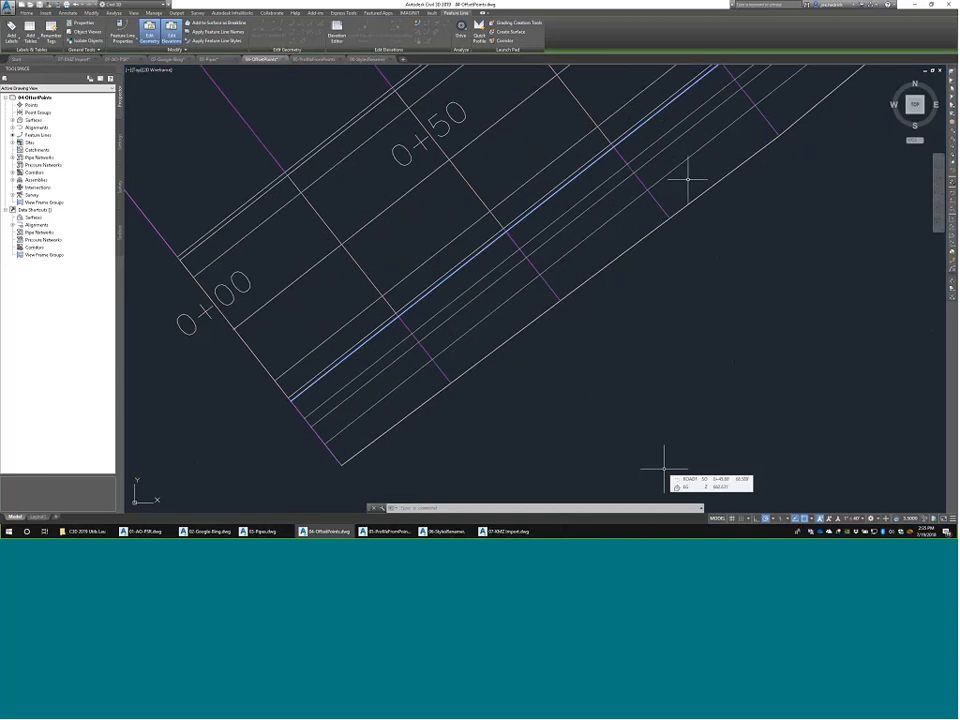
{"action": "key", "text": "Escape"}
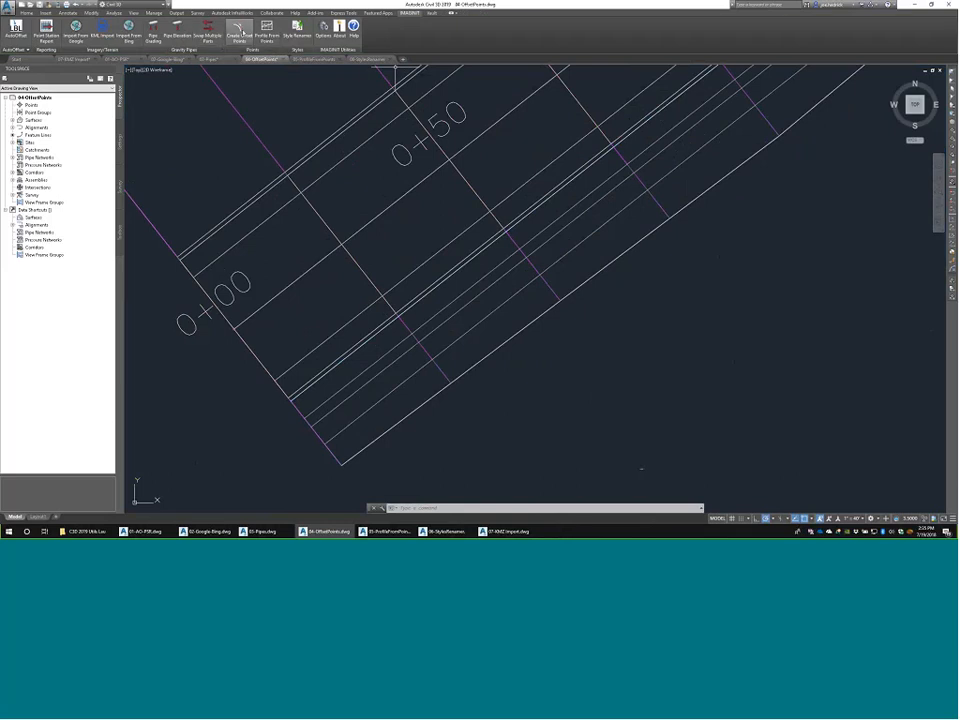
{"action": "left_click", "coordinate": [239, 30]}
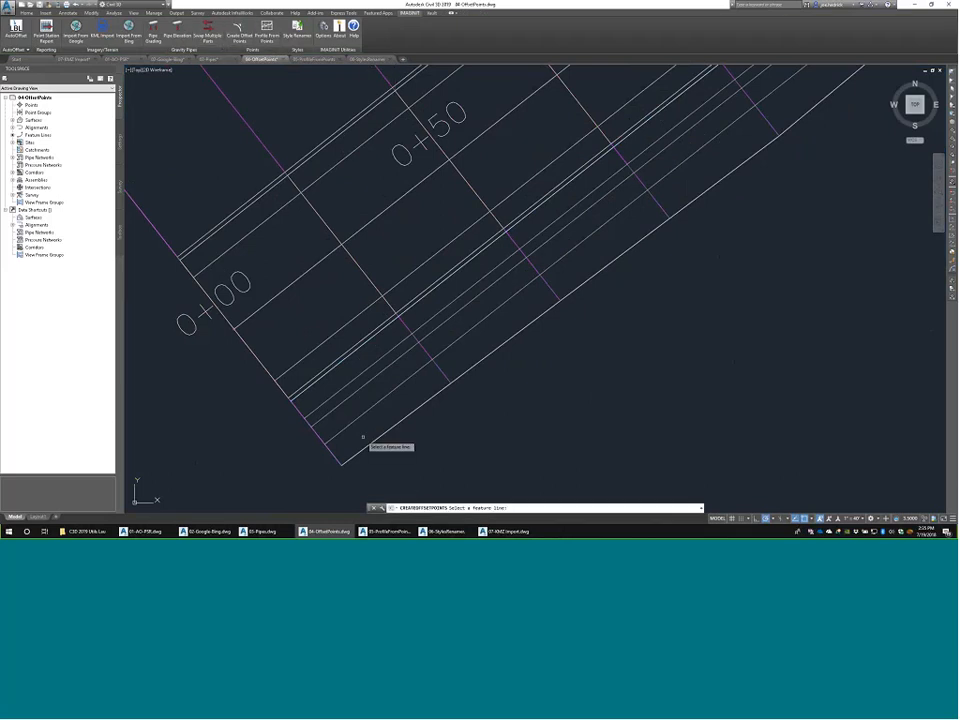
{"action": "left_click", "coordinate": [320, 376]}
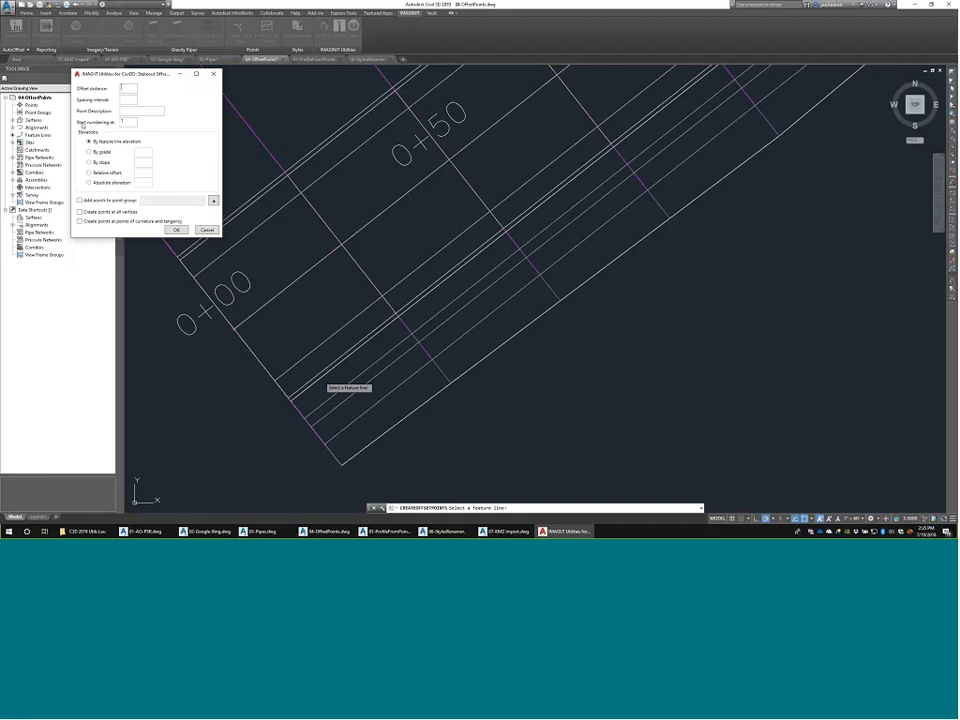
Step: Set the offset distance to 10, spacing interval to 25, point description to O/S 10' BC and start numbering at 1000
{"action": "type", "text": "10"}
{"action": "key", "text": "Tab"}
{"action": "type", "text": "25"}
{"action": "type", "text": "O/S 10' EC"}
{"action": "type", "text": "000"}
Step: Assign the offset points to a new point group named O/S BC
{"action": "left_click", "coordinate": [80, 201]}
{"action": "left_click", "coordinate": [213, 201]}
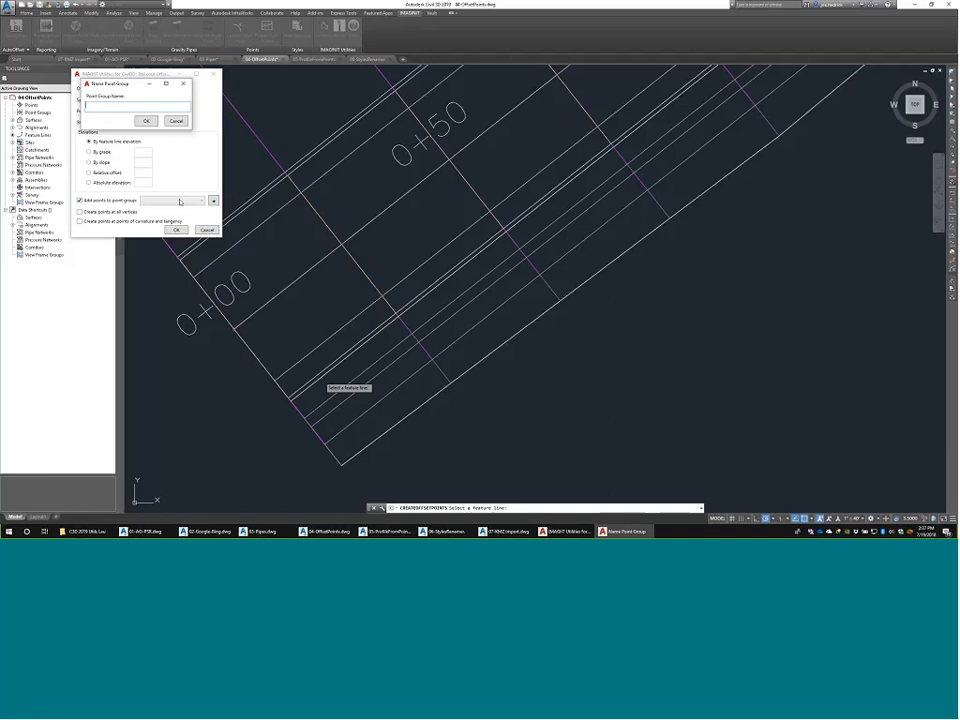
{"action": "type", "text": "O/S BC"}
{"action": "left_click", "coordinate": [146, 121]}
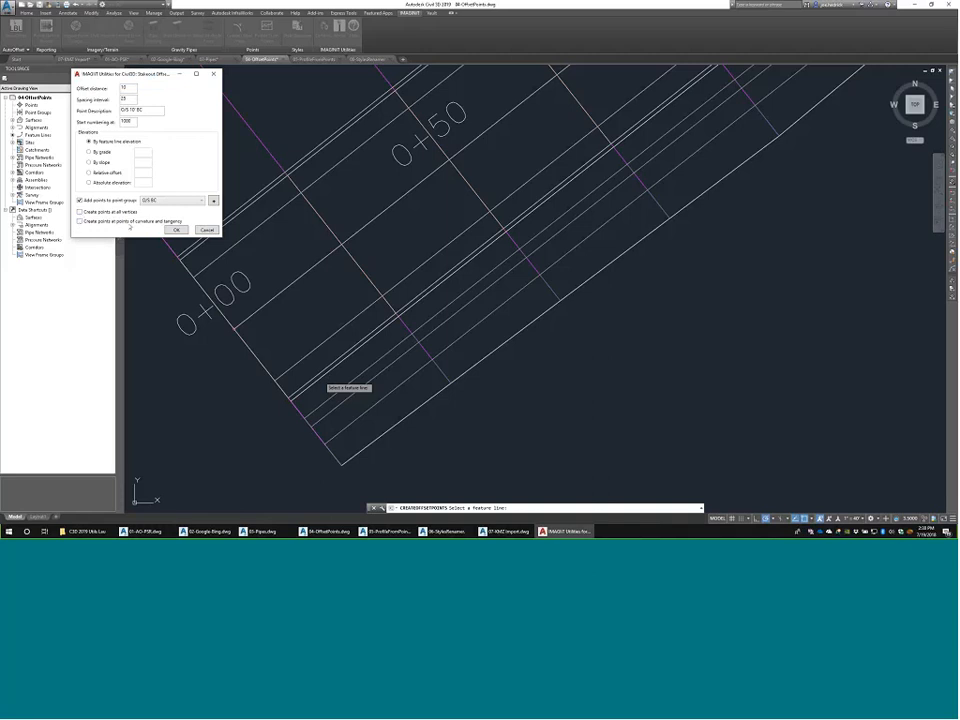
Step: Generate the offset points along the curb feature line, on the outer side of the corridor
{"action": "left_click", "coordinate": [120, 224]}
{"action": "left_click", "coordinate": [204, 232]}
{"action": "left_click", "coordinate": [430, 287]}
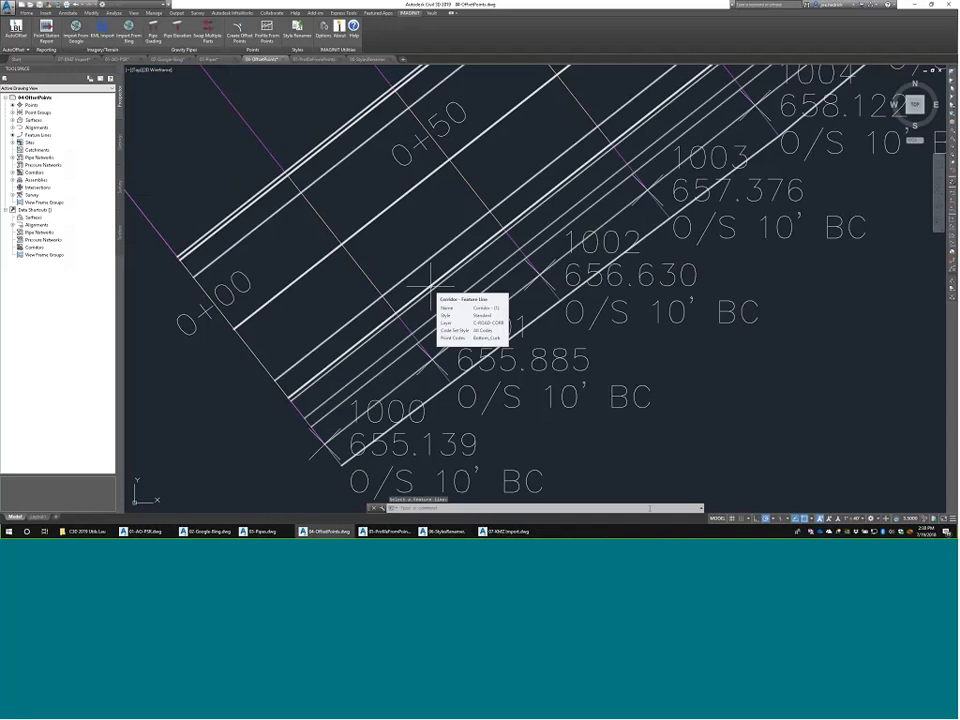
Step: Review the offset points and their labels along the length of the corridor
{"action": "scroll", "coordinate": [663, 345], "scroll_direction": "down", "scroll_amount": 2}
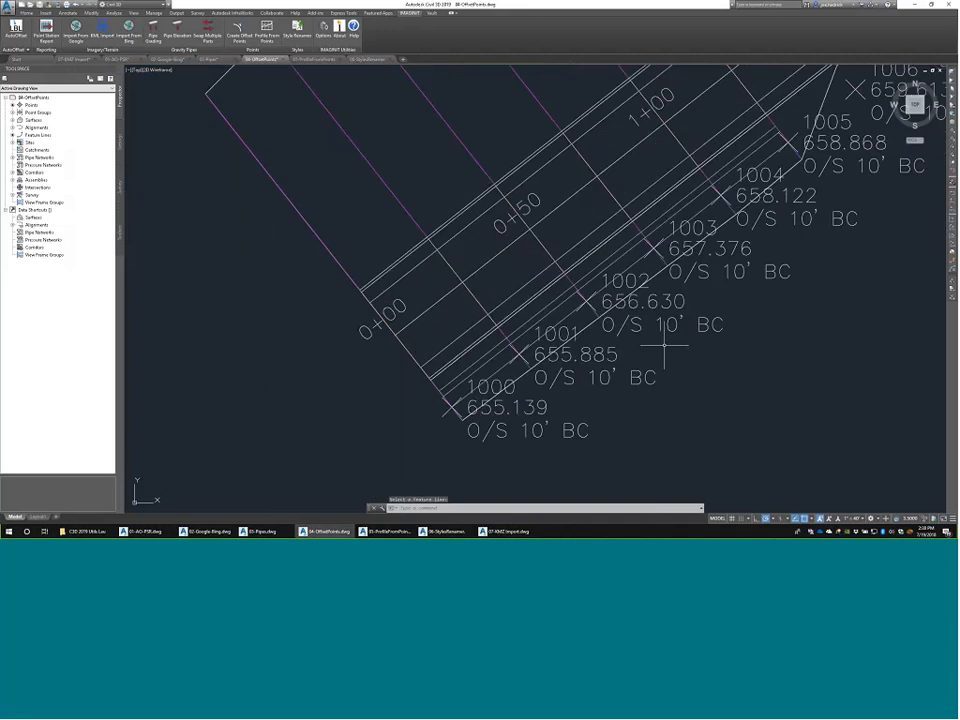
{"action": "scroll", "coordinate": [663, 345], "scroll_direction": "down", "scroll_amount": 3}
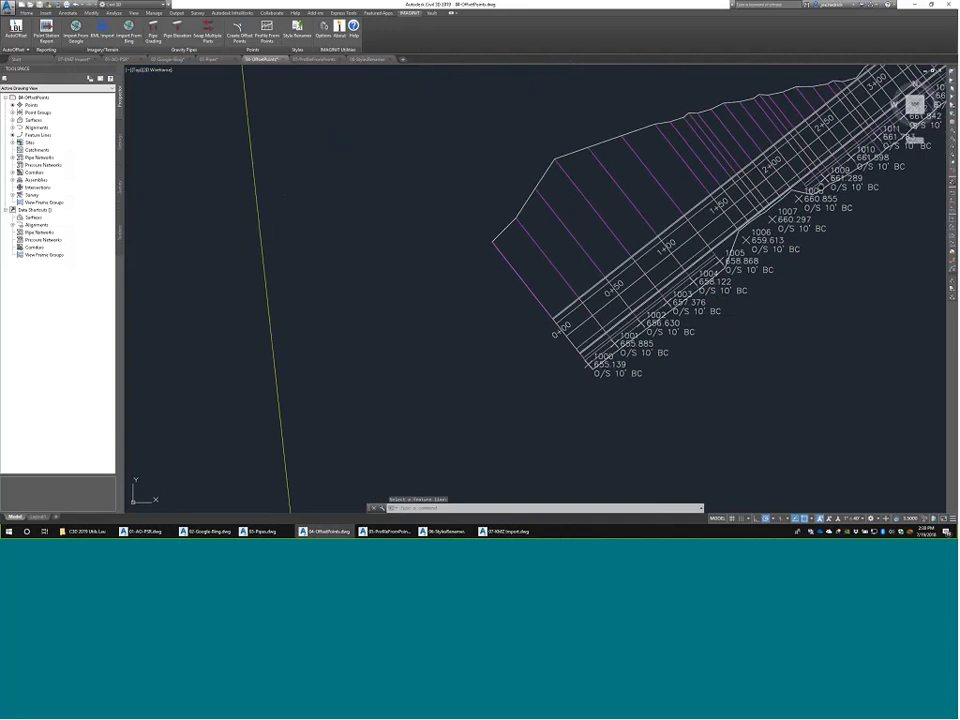
{"action": "middle_click_drag", "start_coordinate": [913, 130], "coordinate": [620, 215]}
{"action": "scroll", "coordinate": [620, 215], "scroll_direction": "down", "scroll_amount": 6}
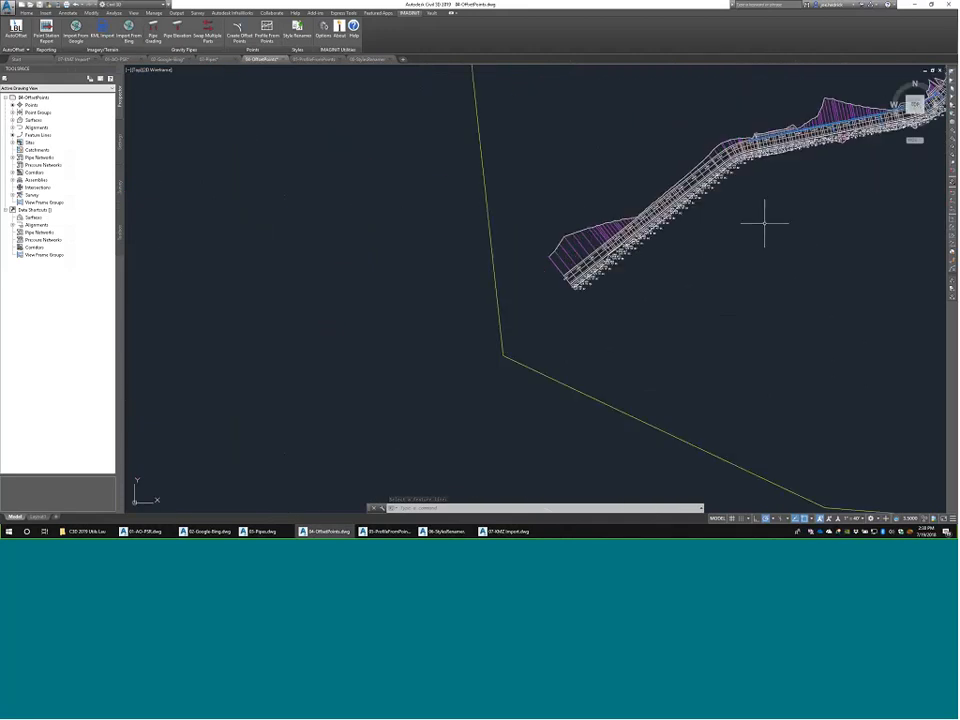
{"action": "mouse_move", "coordinate": [765, 221]}
{"action": "middle_mouse_down"}
{"action": "mouse_move", "coordinate": [579, 281]}
{"action": "mouse_move", "coordinate": [471, 339]}
{"action": "middle_mouse_up"}
{"action": "middle_click_drag", "start_coordinate": [688, 95], "coordinate": [589, 225]}
{"action": "scroll", "coordinate": [592, 200], "scroll_direction": "up", "scroll_amount": 8}
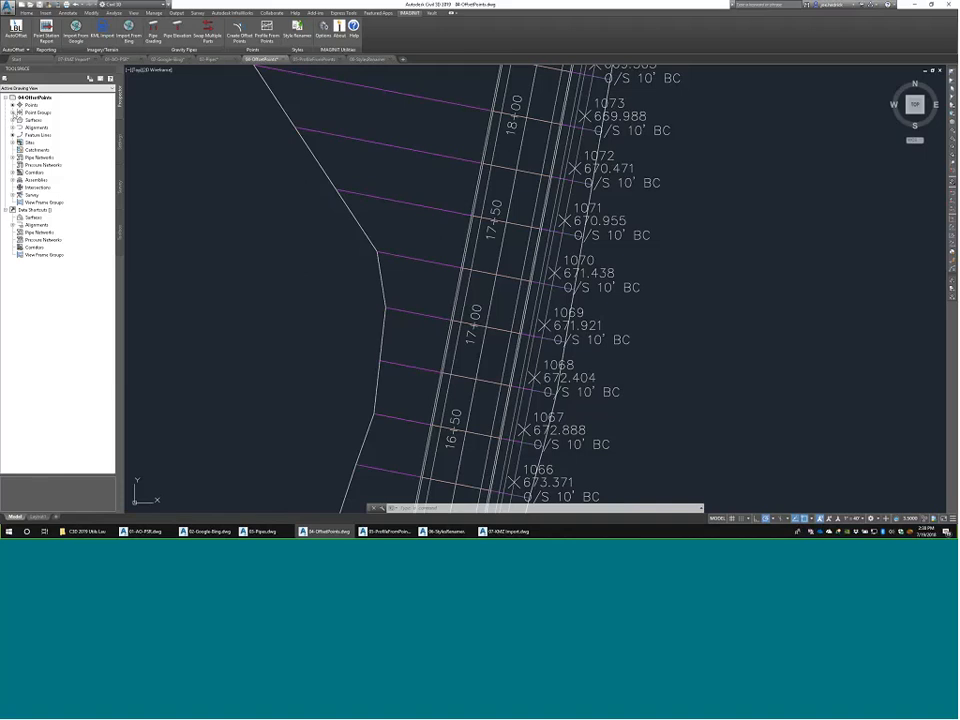
Step: List the points of the O/S BC point group and enlarge the list to check their coordinates and elevations
{"action": "left_click", "coordinate": [13, 112]}
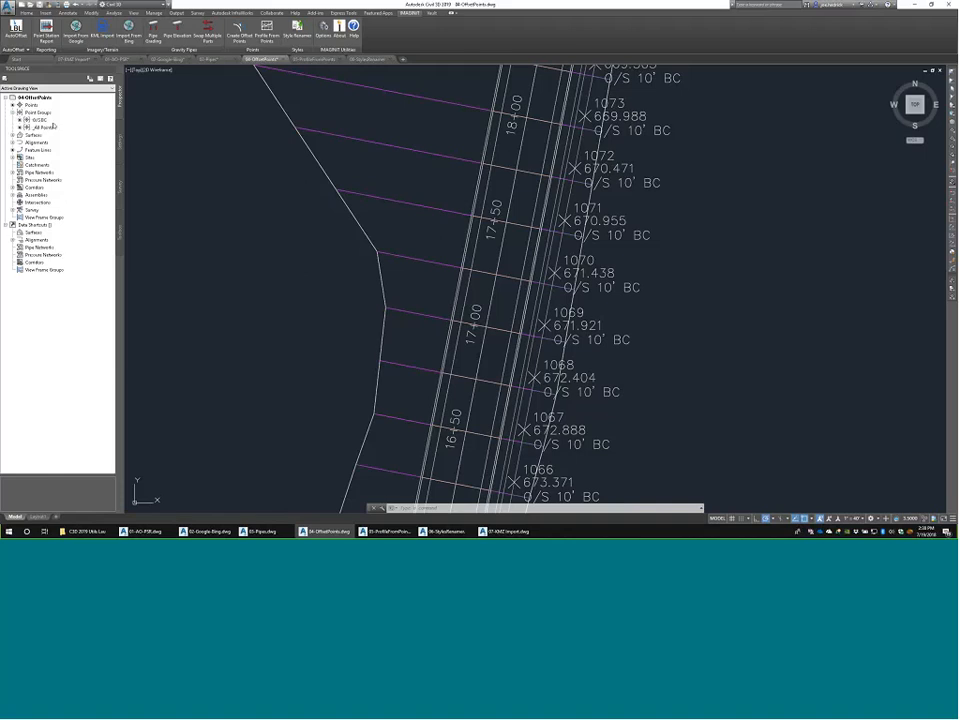
{"action": "left_click", "coordinate": [53, 126]}
{"action": "left_click", "coordinate": [42, 120]}
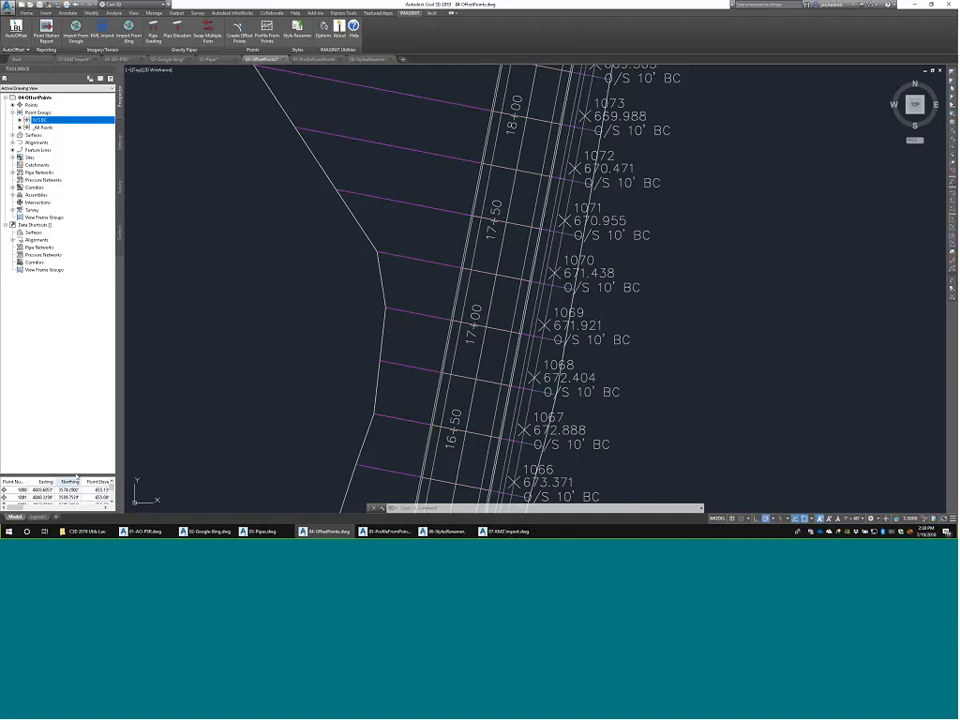
{"action": "left_click_drag", "start_coordinate": [76, 478], "coordinate": [42, 312]}
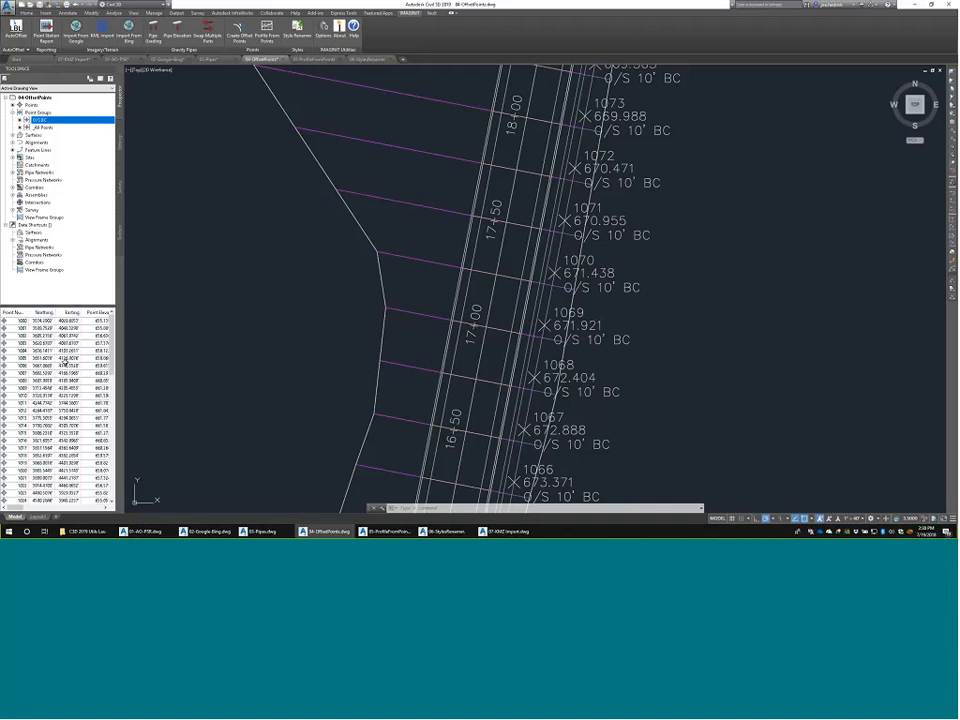
{"action": "left_click", "coordinate": [65, 361]}
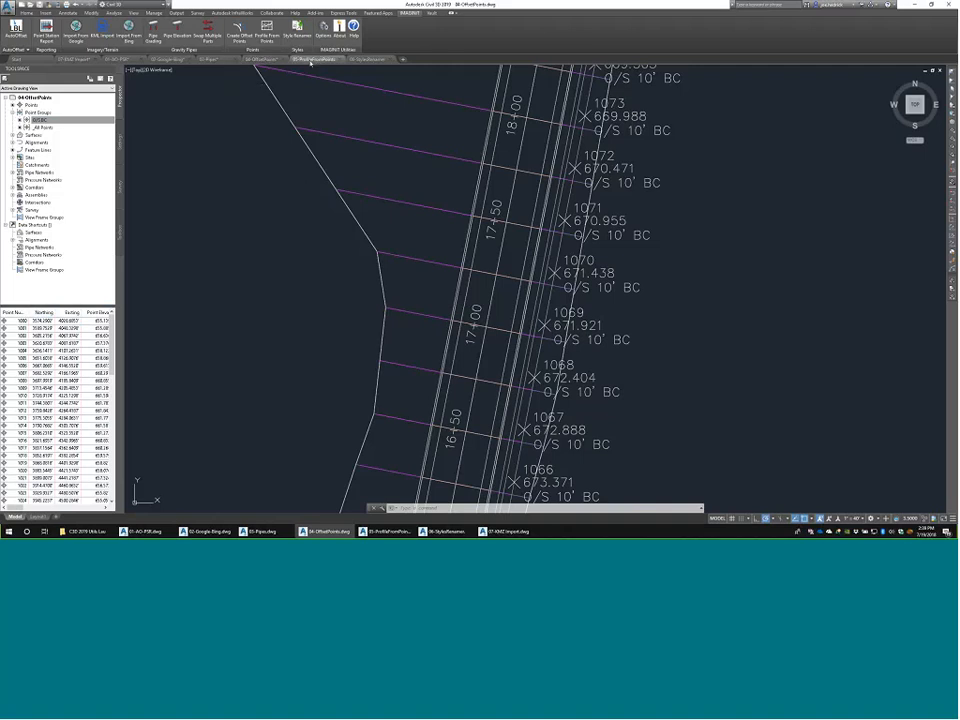
Step: Switch to the 05-ProfileFromPoints drawing and turn off its aerial background map
{"action": "left_click", "coordinate": [307, 61]}
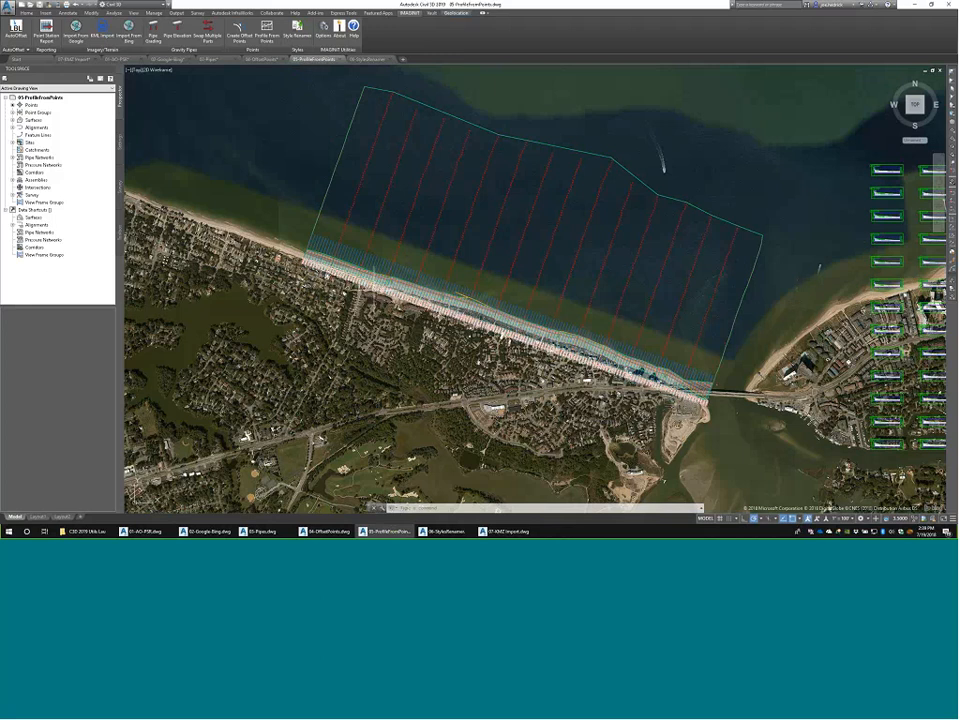
{"action": "mouse_move", "coordinate": [624, 336]}
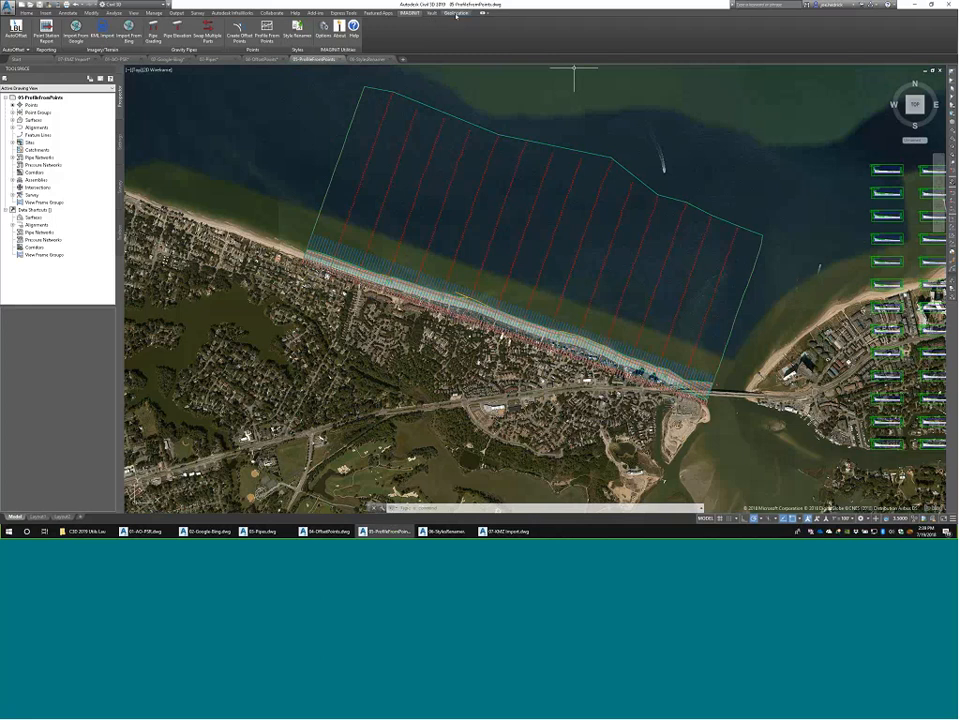
{"action": "left_click", "coordinate": [455, 13]}
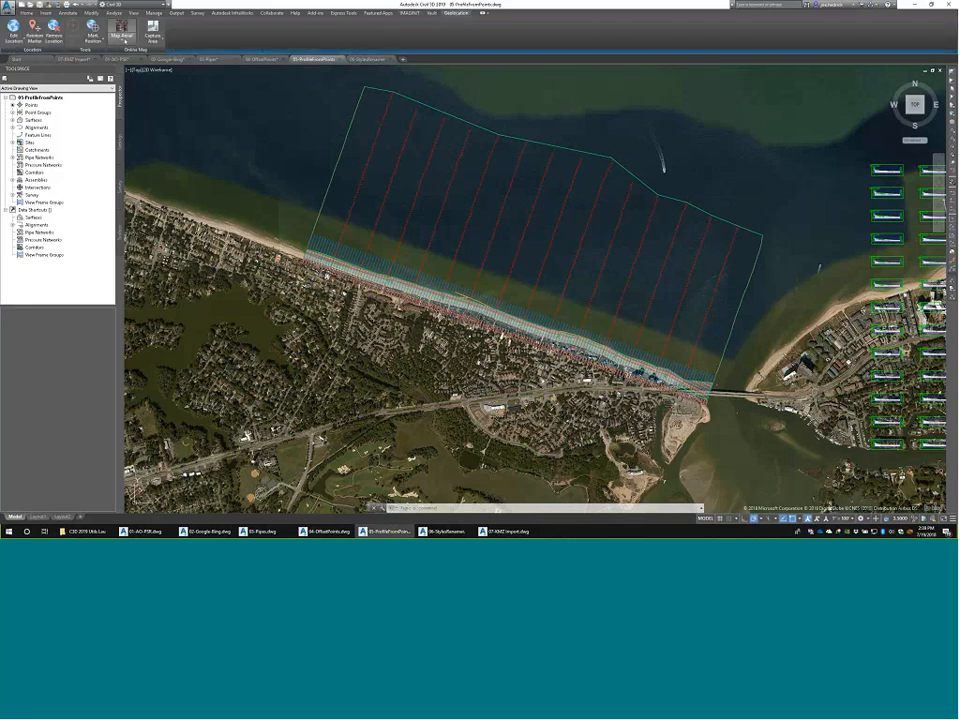
{"action": "left_click", "coordinate": [123, 38]}
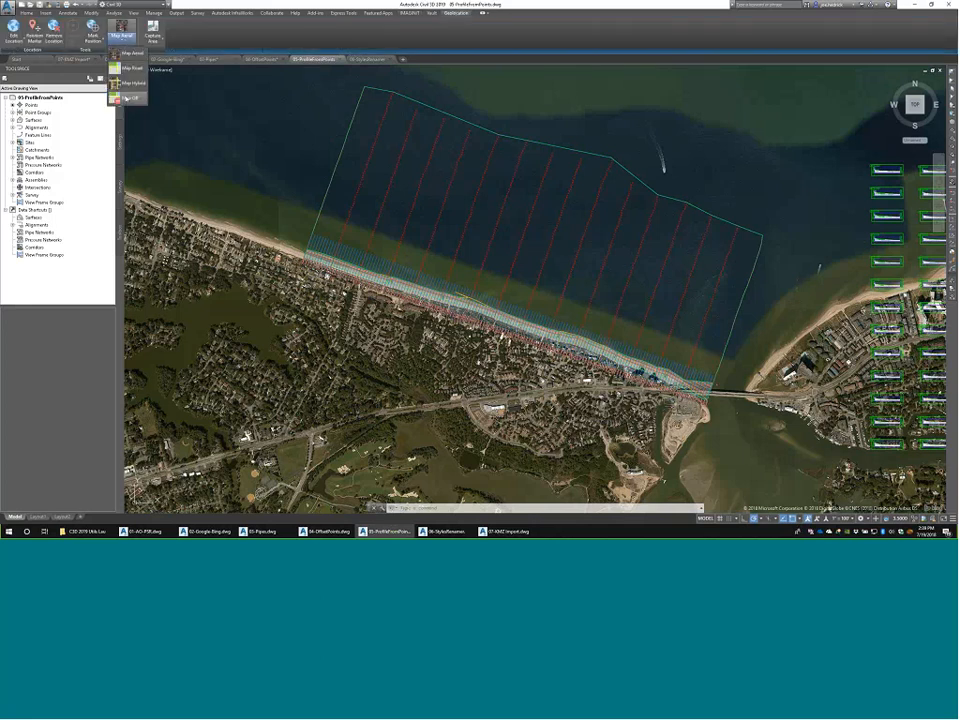
{"action": "left_click", "coordinate": [128, 55]}
Step: Start Profile From Points with points selected in the drawing, naming the alignment and profile Beach
{"action": "scroll", "coordinate": [583, 343], "scroll_direction": "up", "scroll_amount": 5}
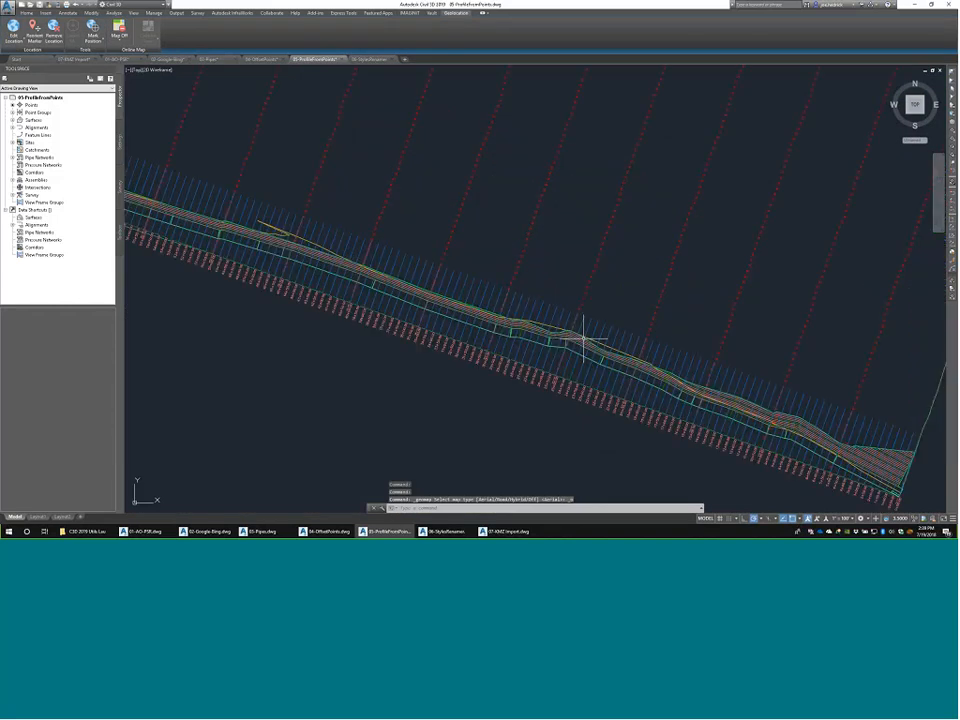
{"action": "middle_click_drag", "start_coordinate": [653, 326], "coordinate": [557, 259]}
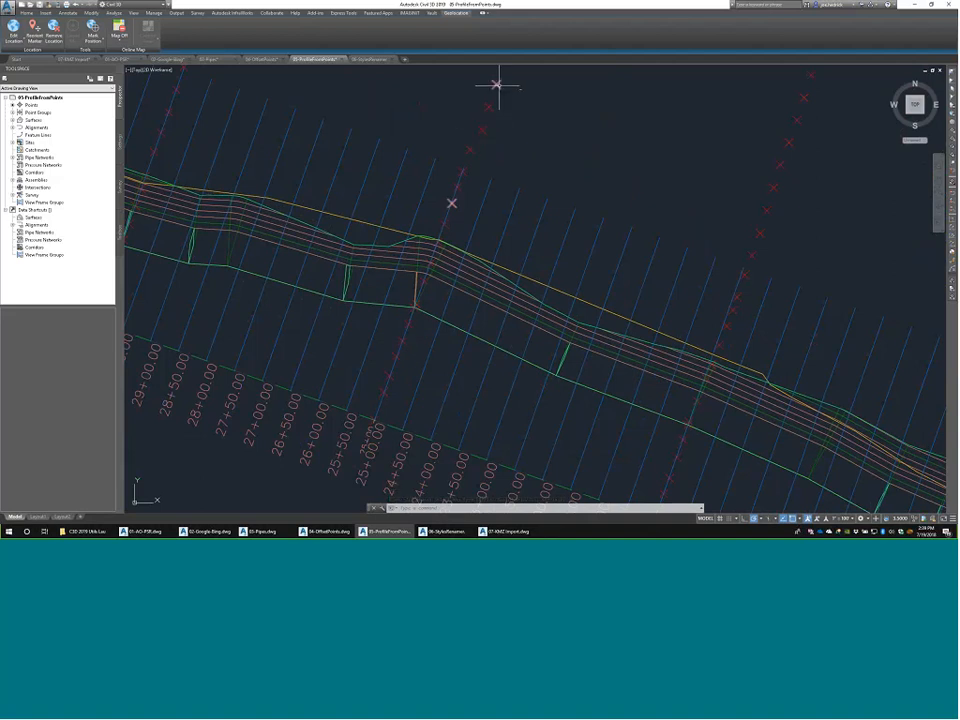
{"action": "mouse_move", "coordinate": [554, 115]}
{"action": "left_click", "coordinate": [405, 13]}
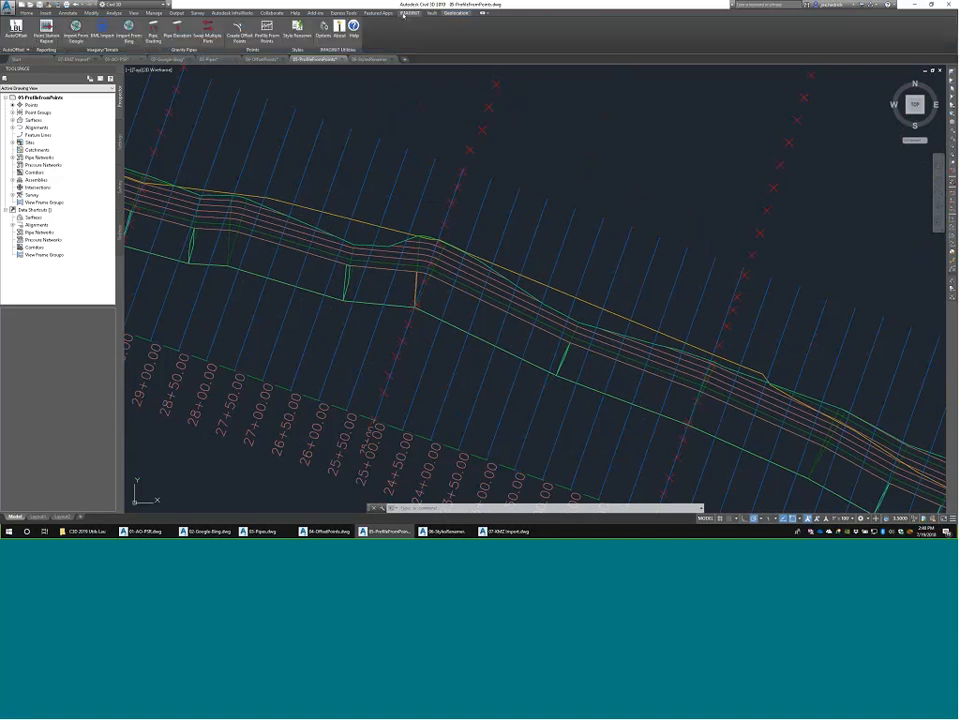
{"action": "left_click", "coordinate": [267, 34]}
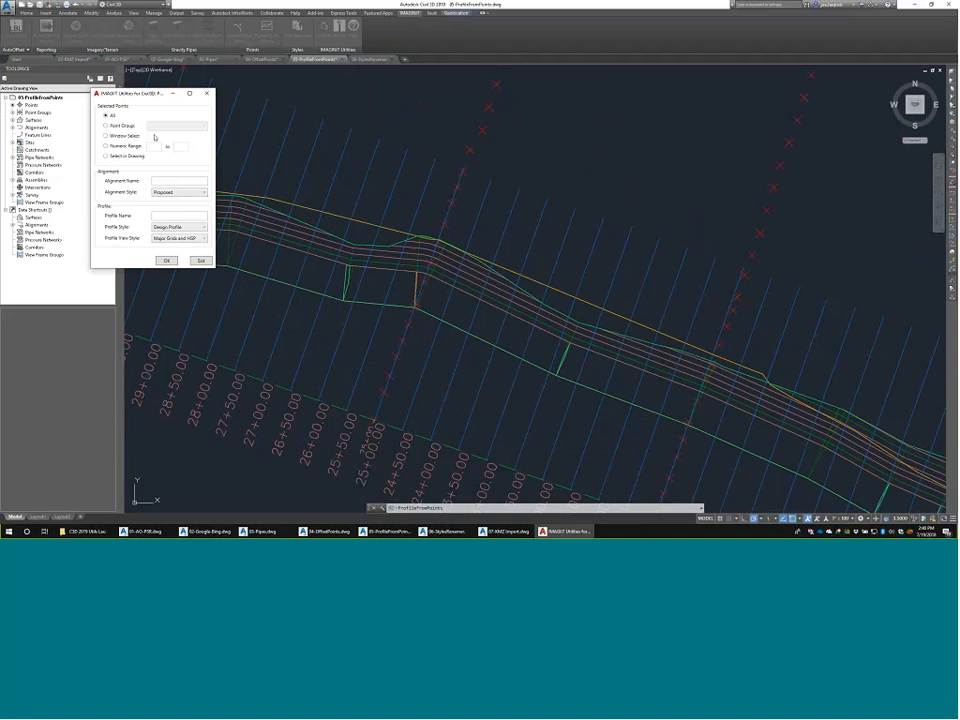
{"action": "left_click", "coordinate": [140, 137]}
{"action": "left_click", "coordinate": [112, 156]}
{"action": "left_click", "coordinate": [200, 180]}
{"action": "type", "text": "BeechBeech"}
Step: Set the alignment style to Basic and the profile view style to Full Grid
{"action": "left_click", "coordinate": [172, 193]}
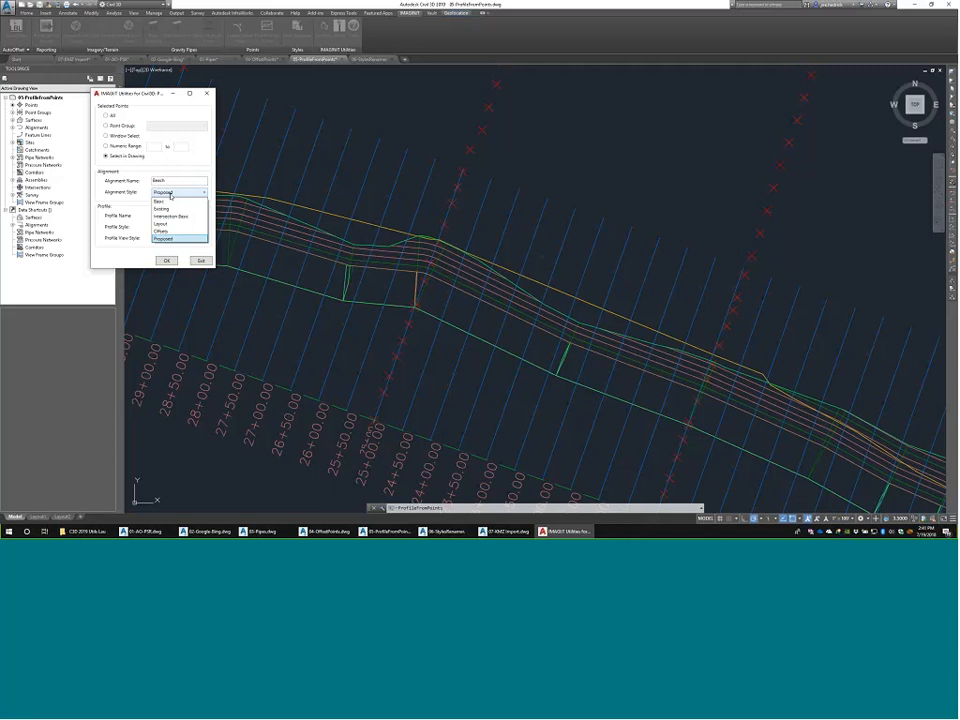
{"action": "left_click", "coordinate": [161, 239]}
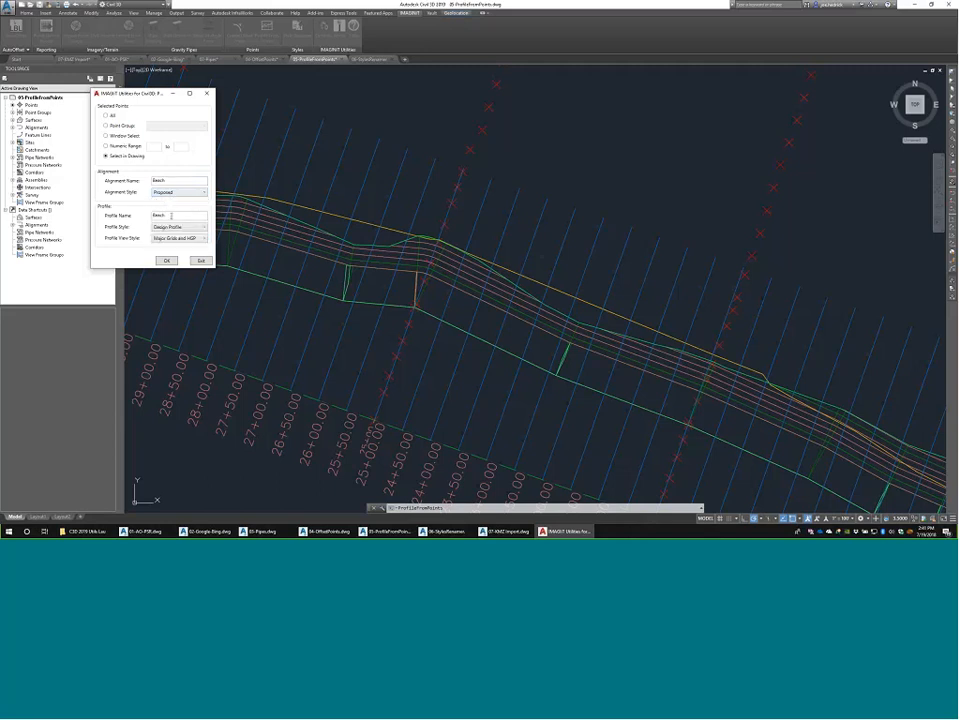
{"action": "left_click", "coordinate": [193, 193]}
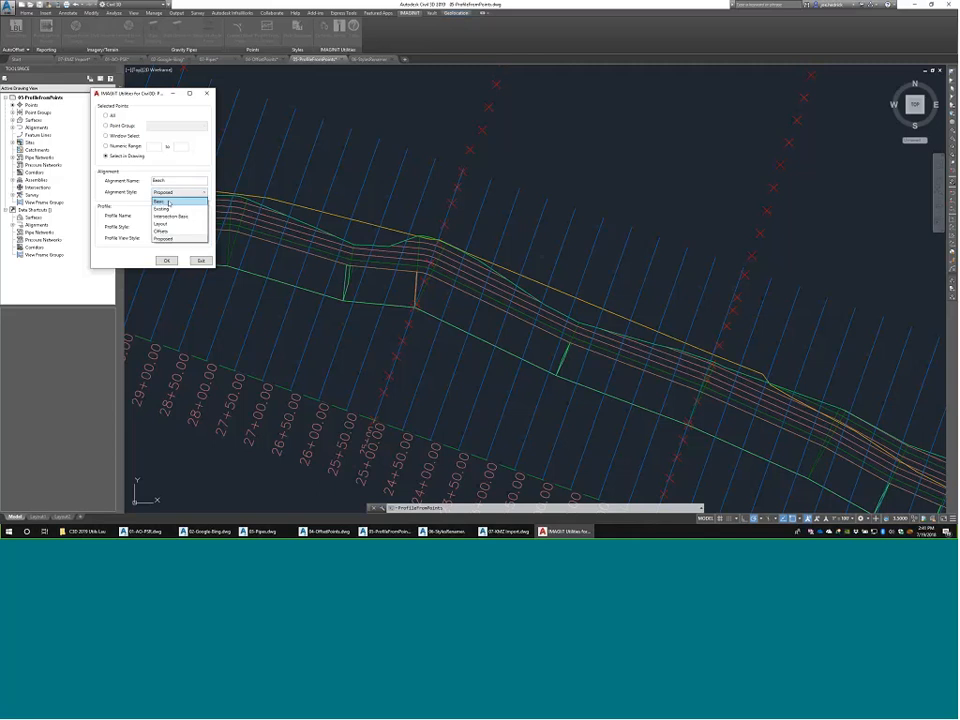
{"action": "left_click", "coordinate": [185, 200]}
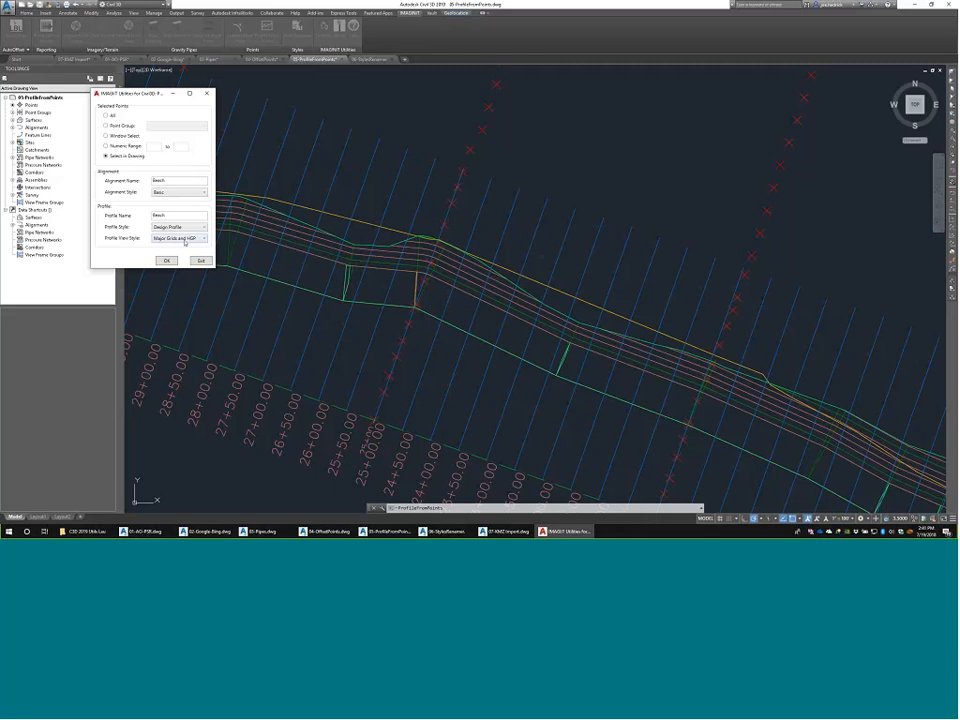
{"action": "left_click", "coordinate": [178, 238]}
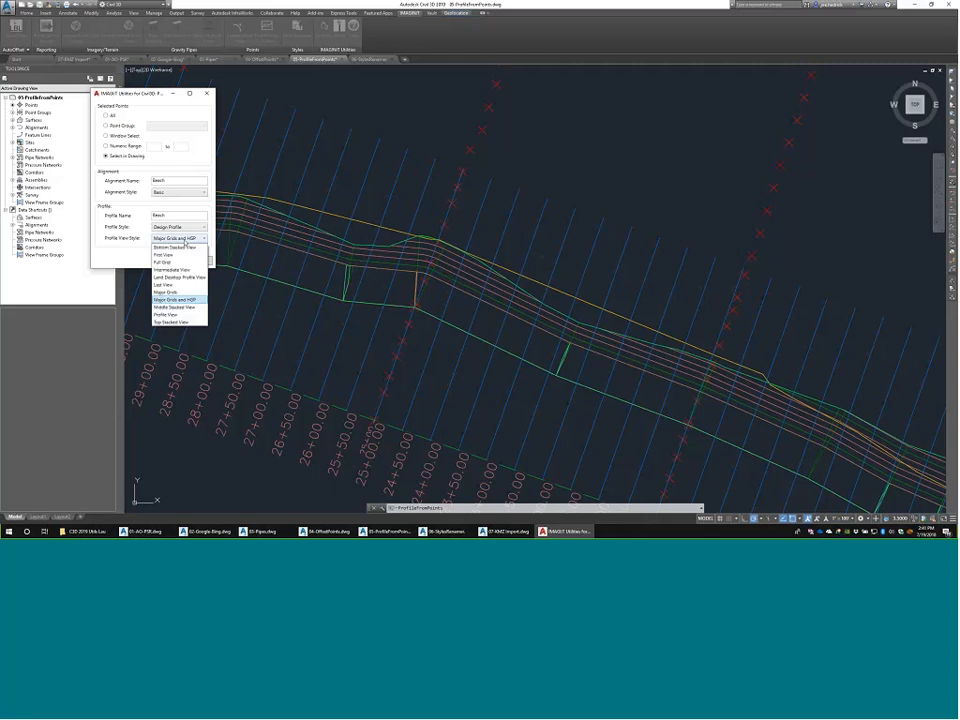
{"action": "left_click", "coordinate": [171, 262]}
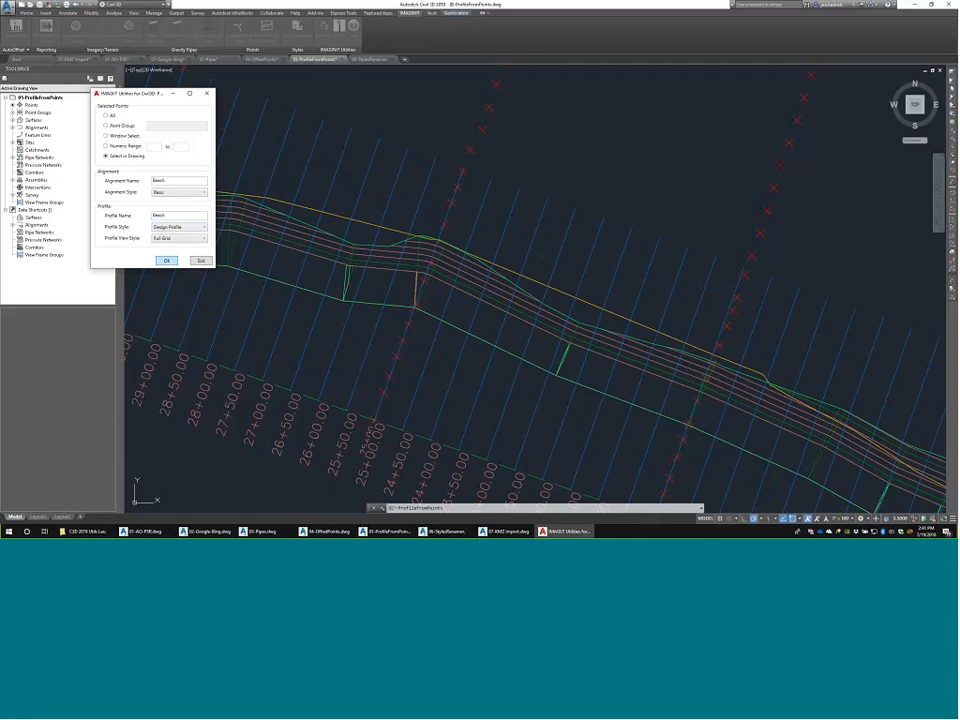
Step: Create the Beach alignment by picking the row of survey points crossing the site near station 25+00
{"action": "left_click", "coordinate": [166, 260]}
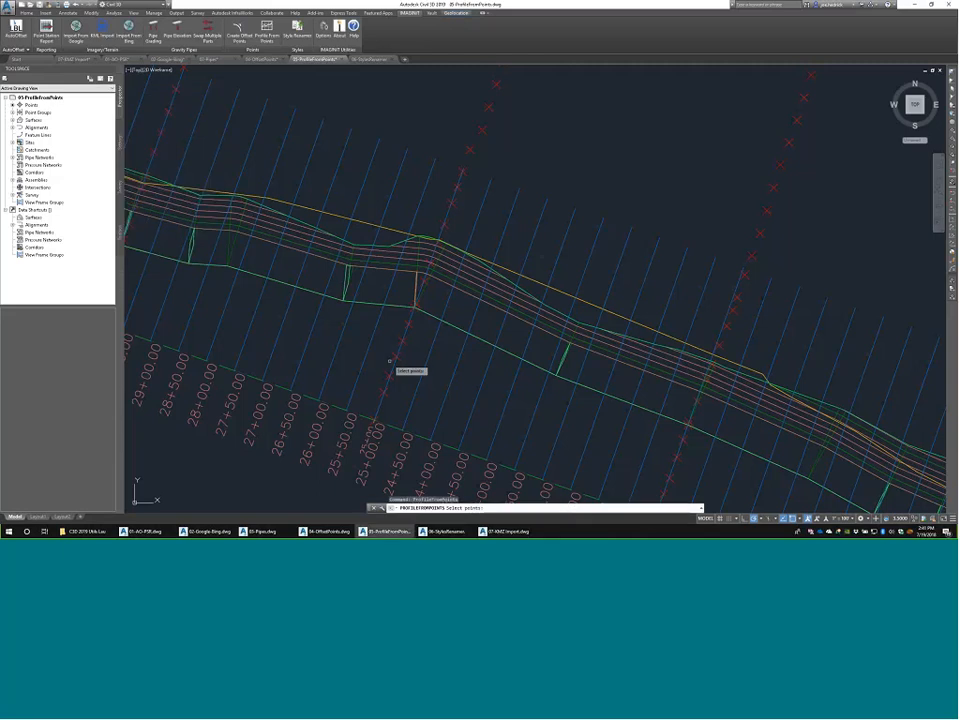
{"action": "left_click", "coordinate": [402, 341]}
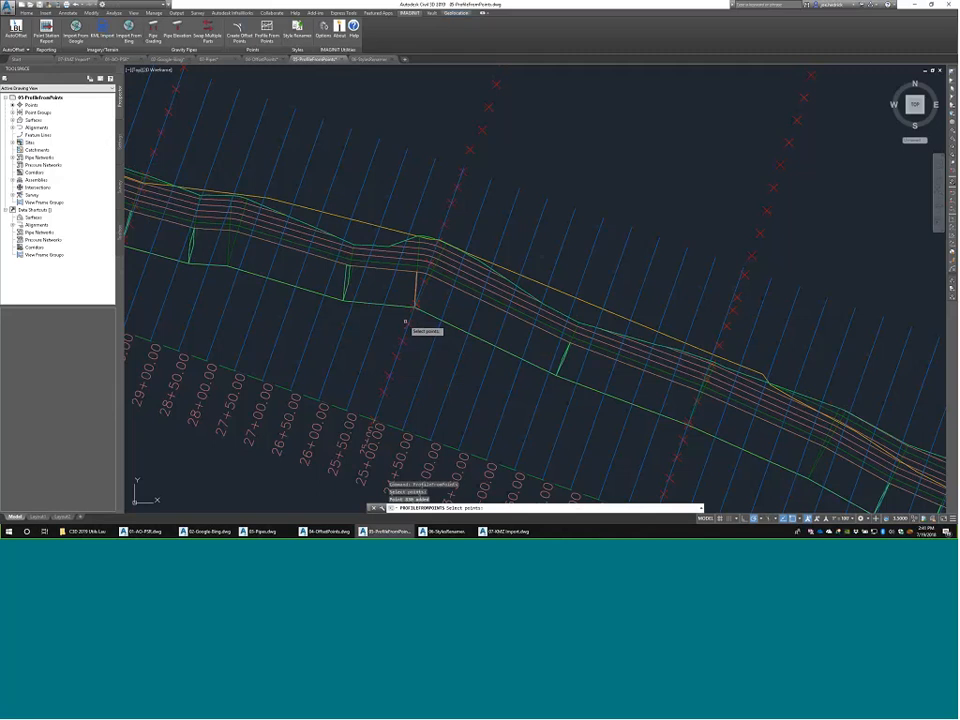
{"action": "left_click", "coordinate": [423, 281]}
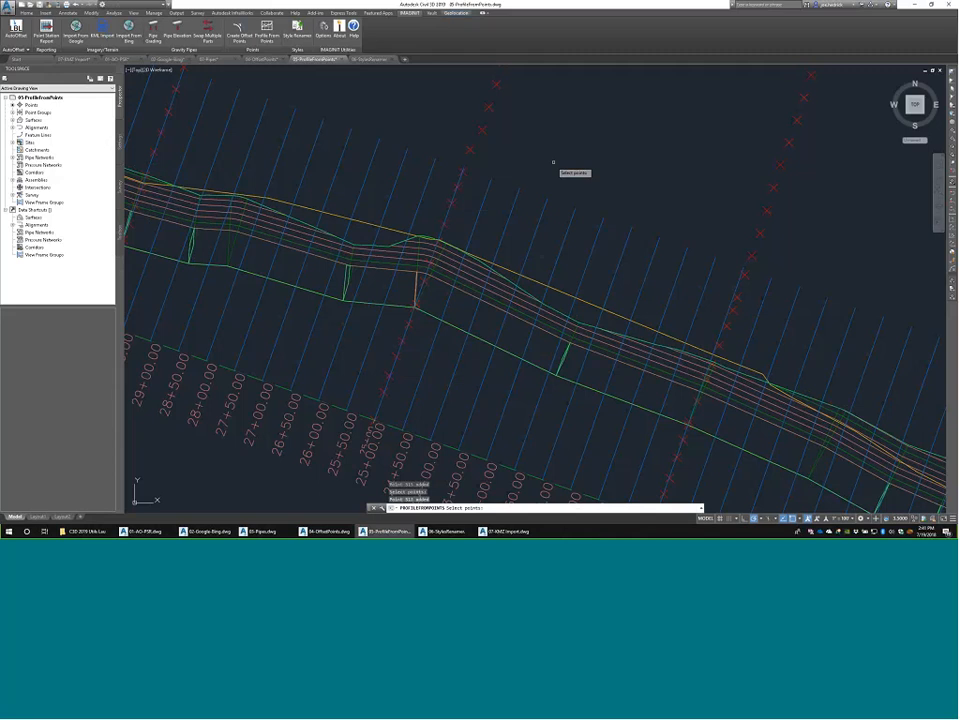
{"action": "key", "text": "Return"}
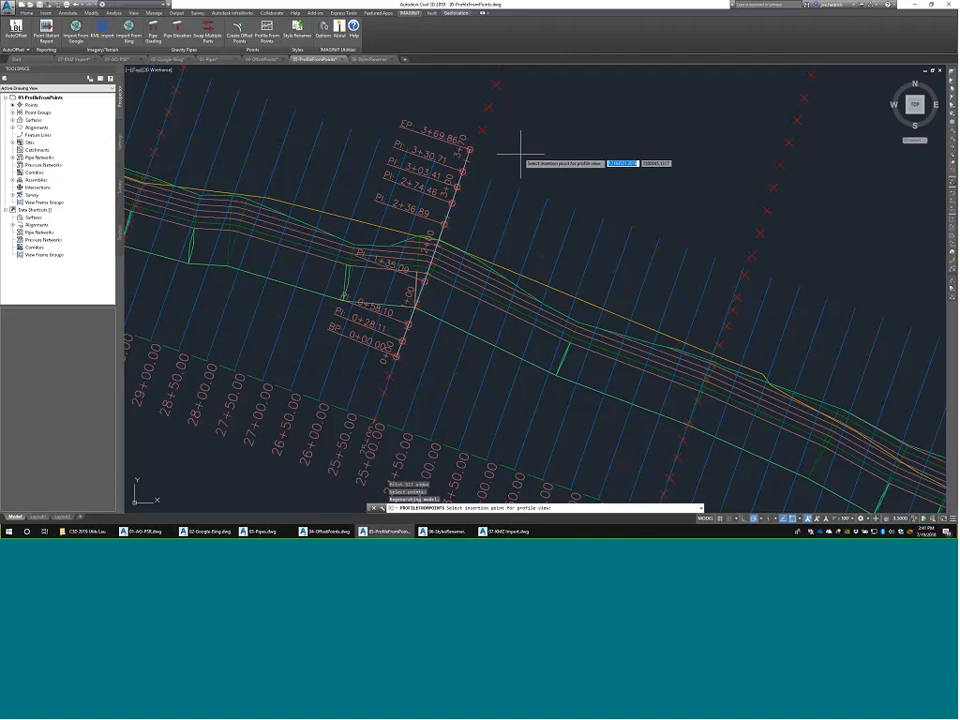
Step: Place the Beach profile view in the empty area south of the site and inspect the profile
{"action": "scroll", "coordinate": [530, 170], "scroll_direction": "down", "scroll_amount": 3}
{"action": "scroll", "coordinate": [557, 143], "scroll_direction": "down", "scroll_amount": 3}
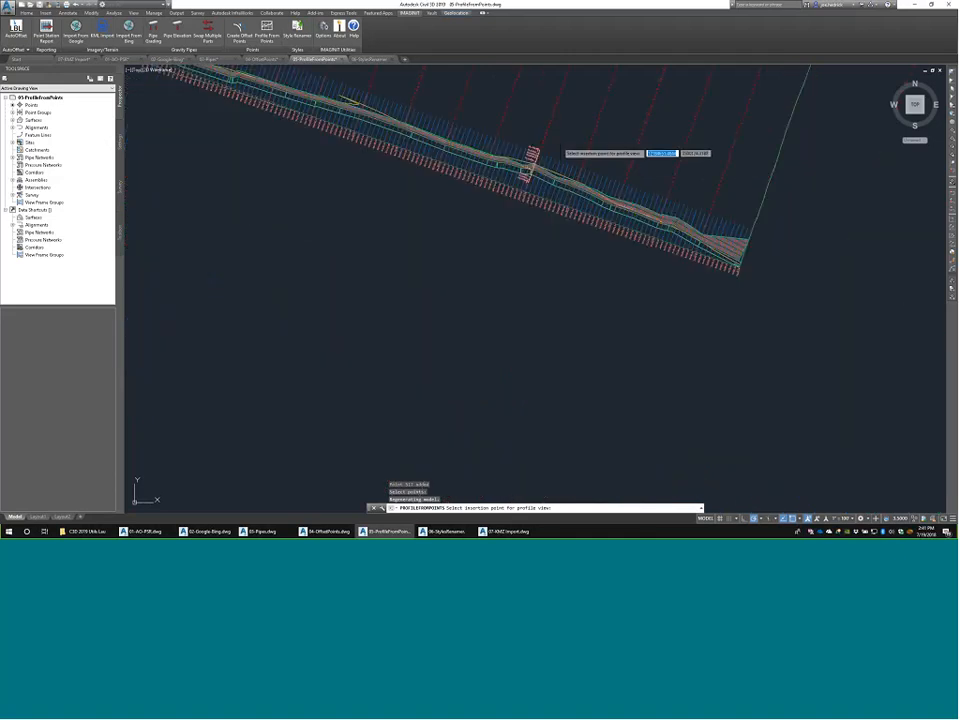
{"action": "scroll", "coordinate": [558, 143], "scroll_direction": "down", "scroll_amount": 2}
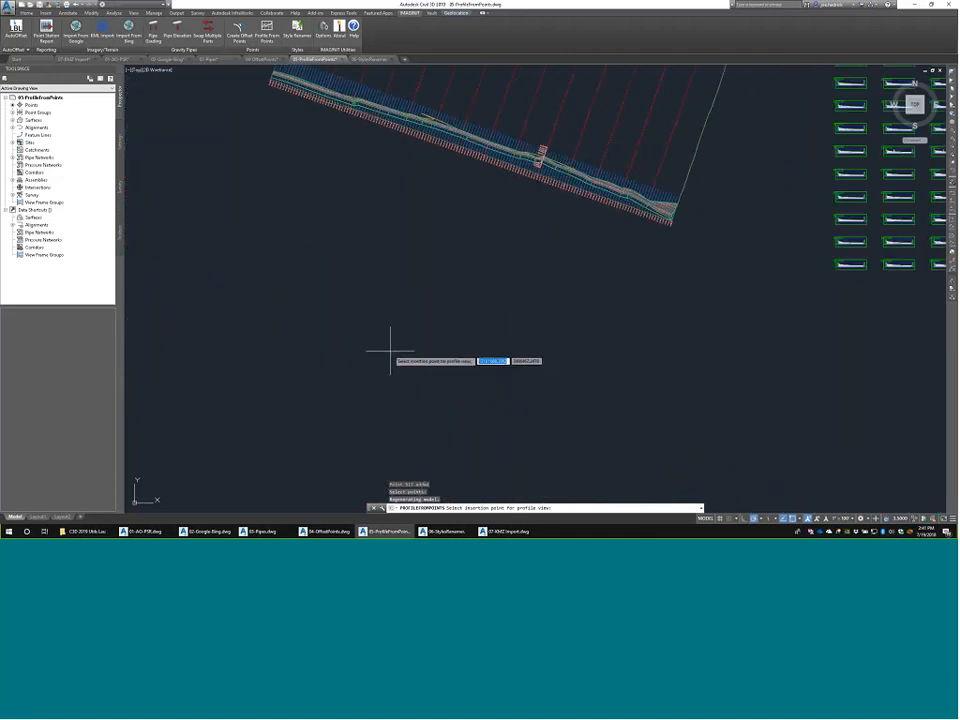
{"action": "left_click", "coordinate": [386, 352]}
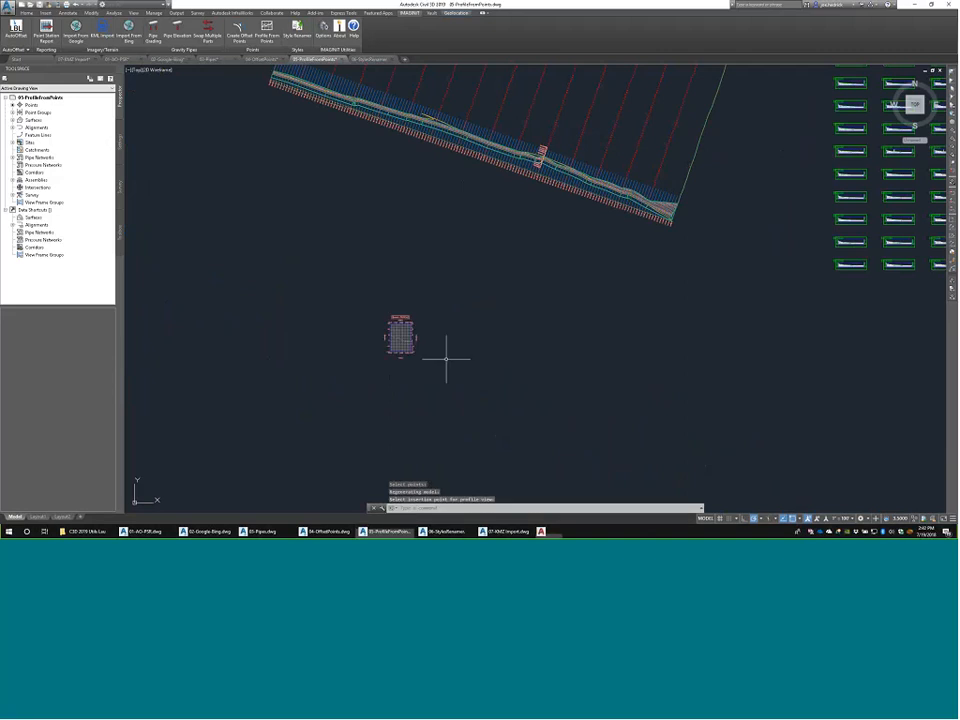
{"action": "scroll", "coordinate": [396, 336], "scroll_direction": "up", "scroll_amount": 8}
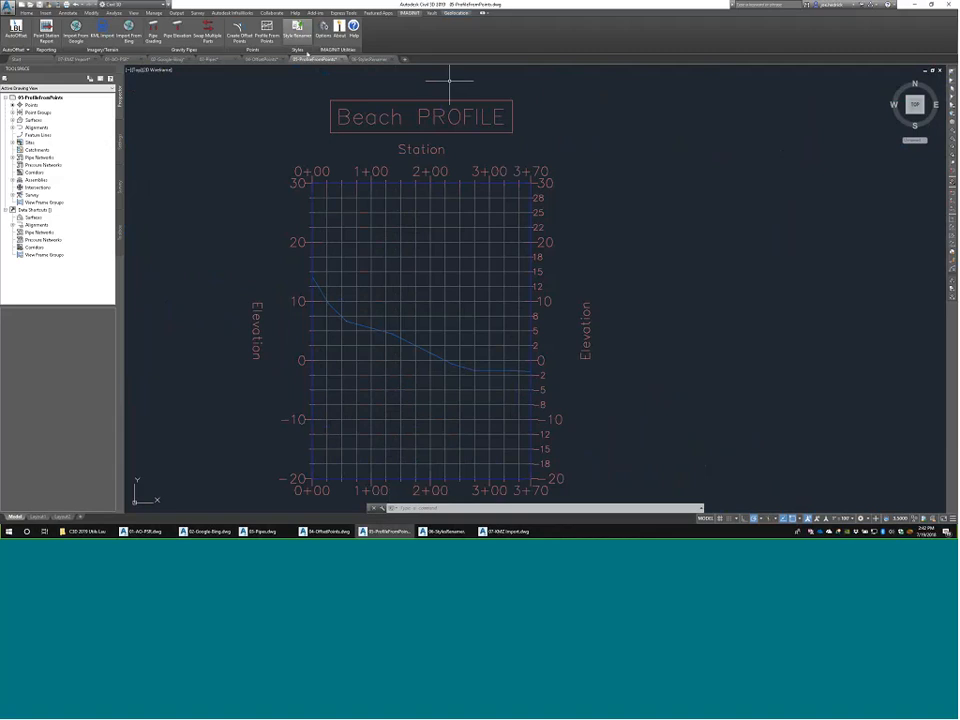
Step: Switch to the 06-StylesRenamer drawing and list its surface styles and surface contour label styles in the drawing settings
{"action": "left_click", "coordinate": [368, 59]}
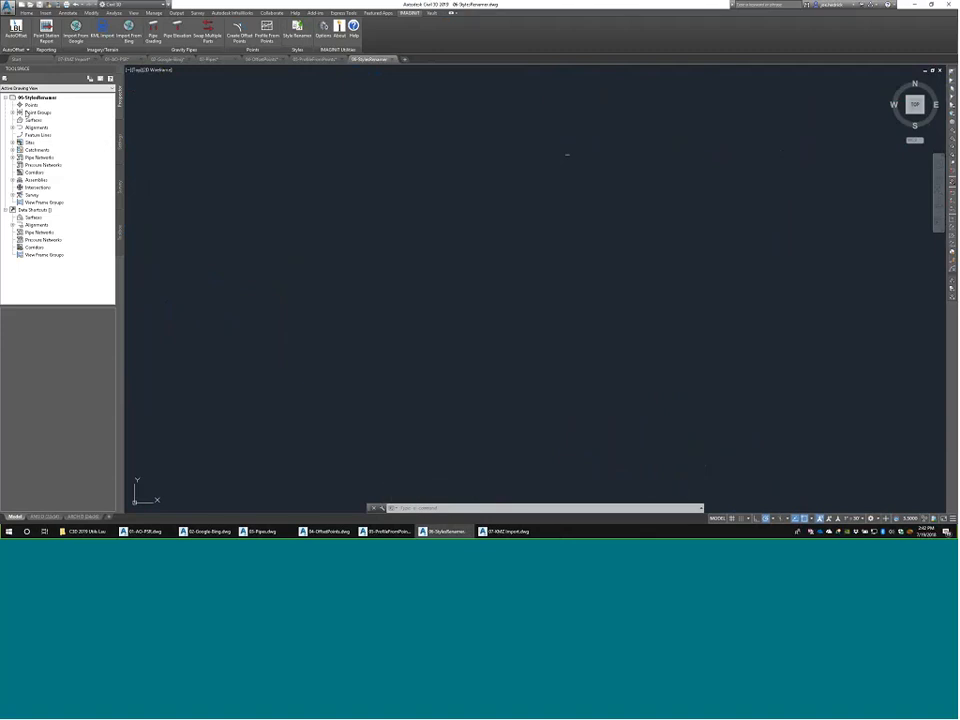
{"action": "left_click", "coordinate": [120, 142]}
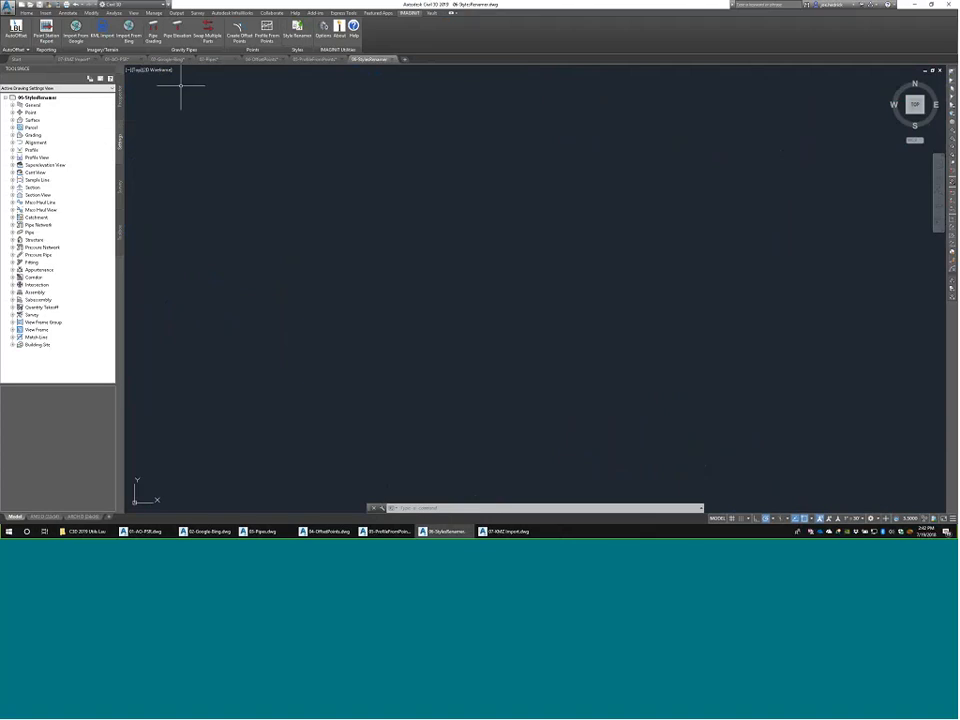
{"action": "left_click", "coordinate": [12, 120]}
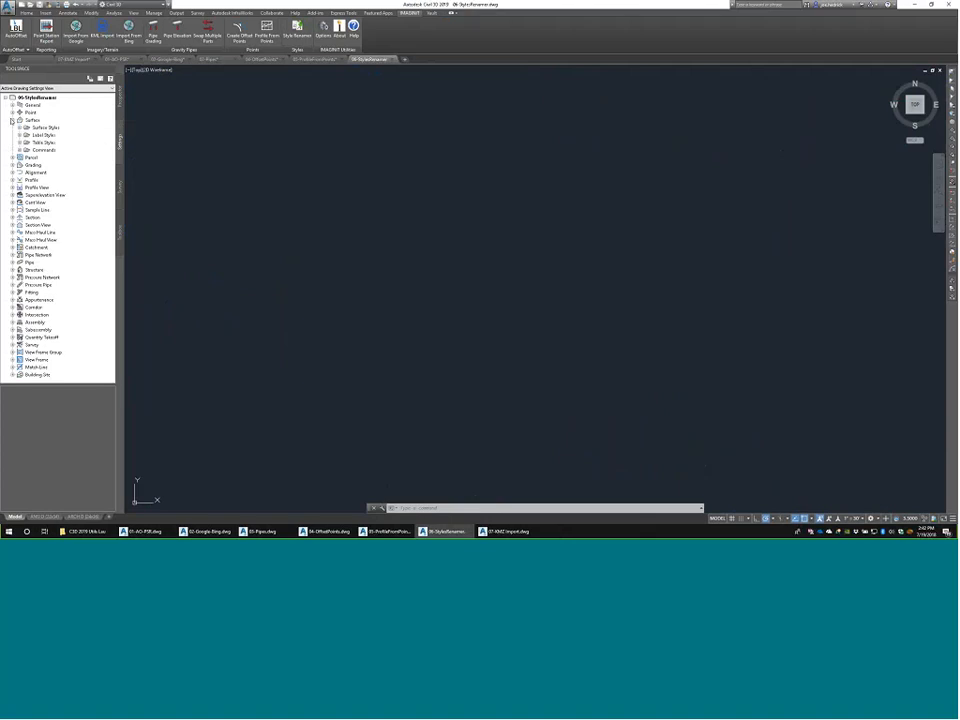
{"action": "left_click", "coordinate": [19, 127]}
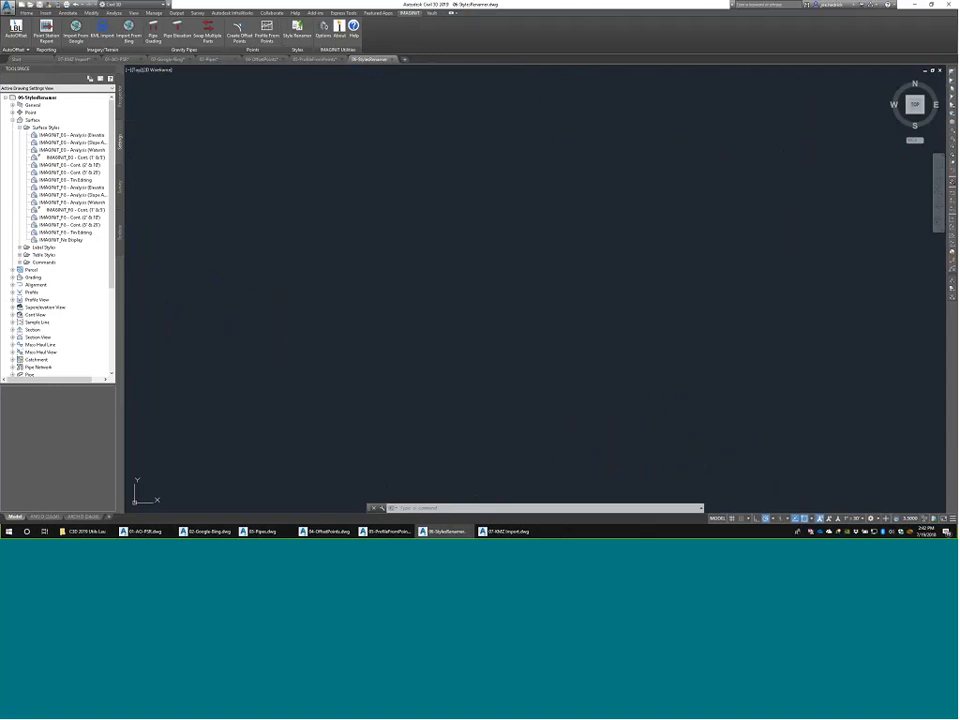
{"action": "left_click", "coordinate": [19, 247]}
{"action": "left_click", "coordinate": [27, 255]}
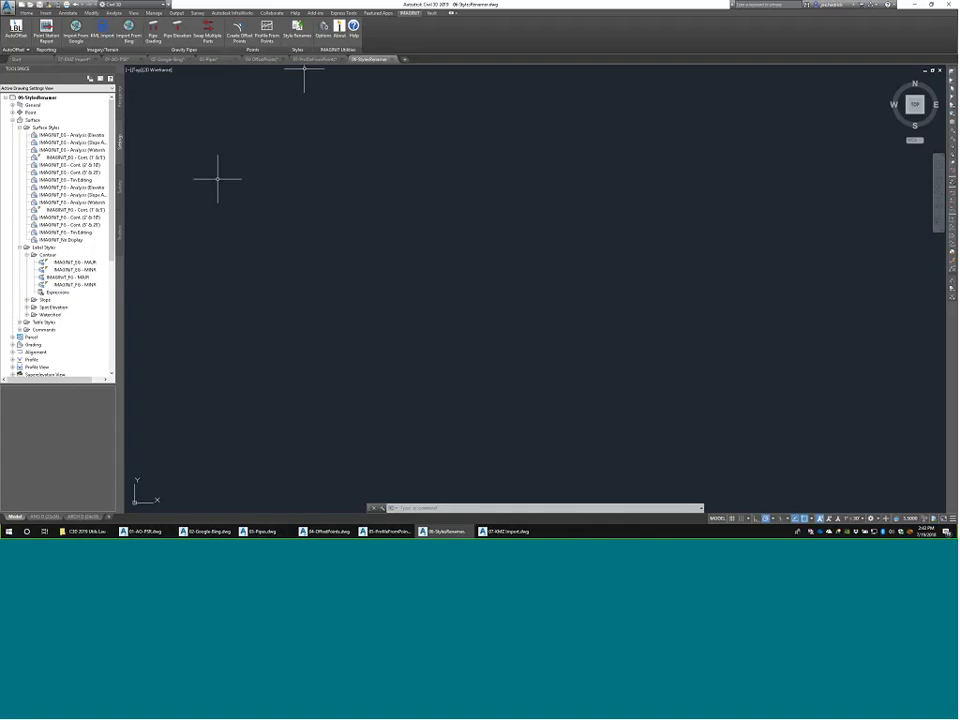
Step: Start the Style Renamer and look through the object style and label style categories selected for renaming
{"action": "left_click", "coordinate": [298, 30]}
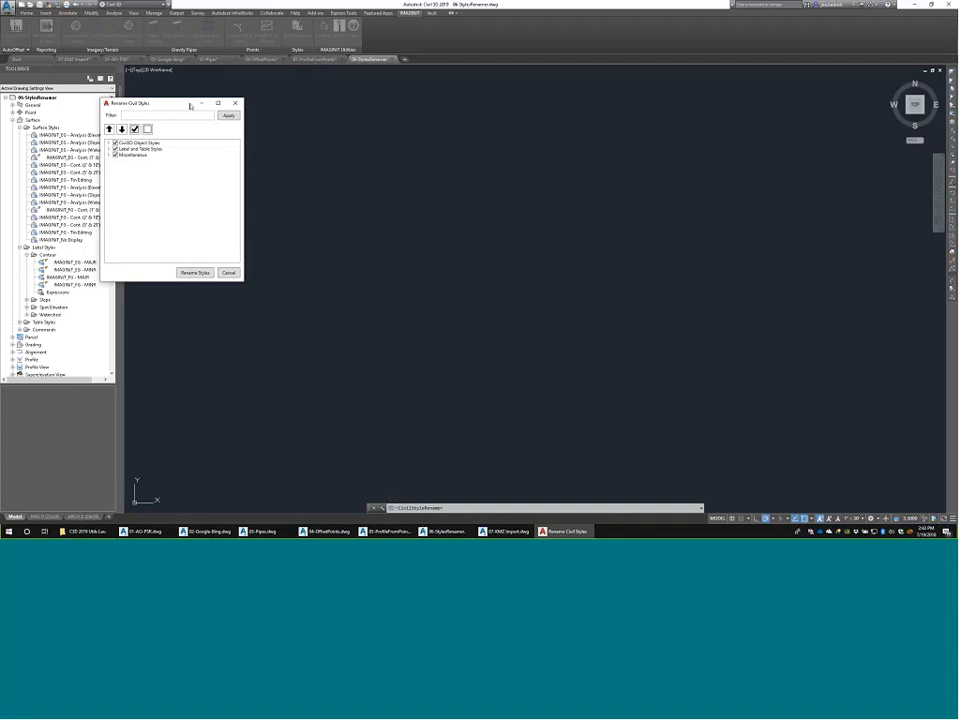
{"action": "left_click", "coordinate": [109, 143]}
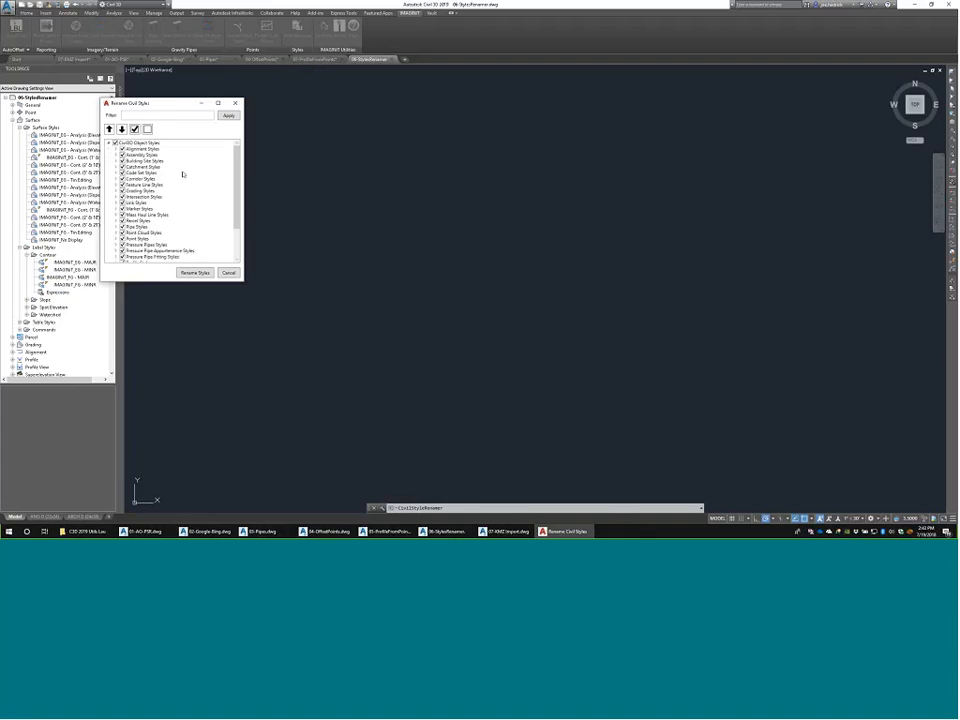
{"action": "scroll", "coordinate": [178, 200], "scroll_direction": "down", "scroll_amount": 2}
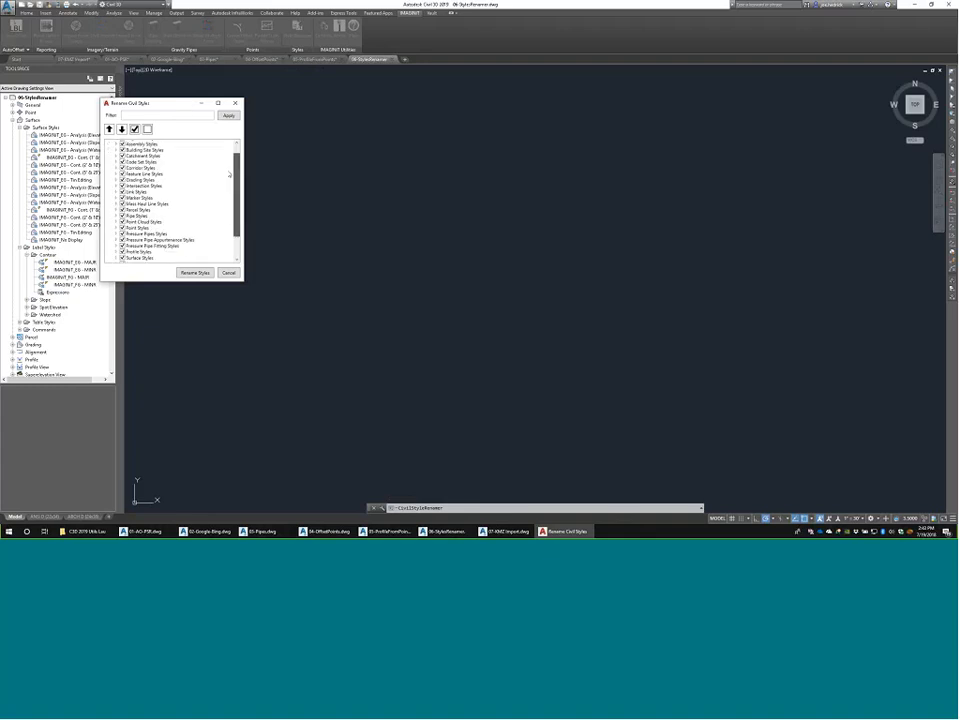
{"action": "left_click", "coordinate": [109, 253]}
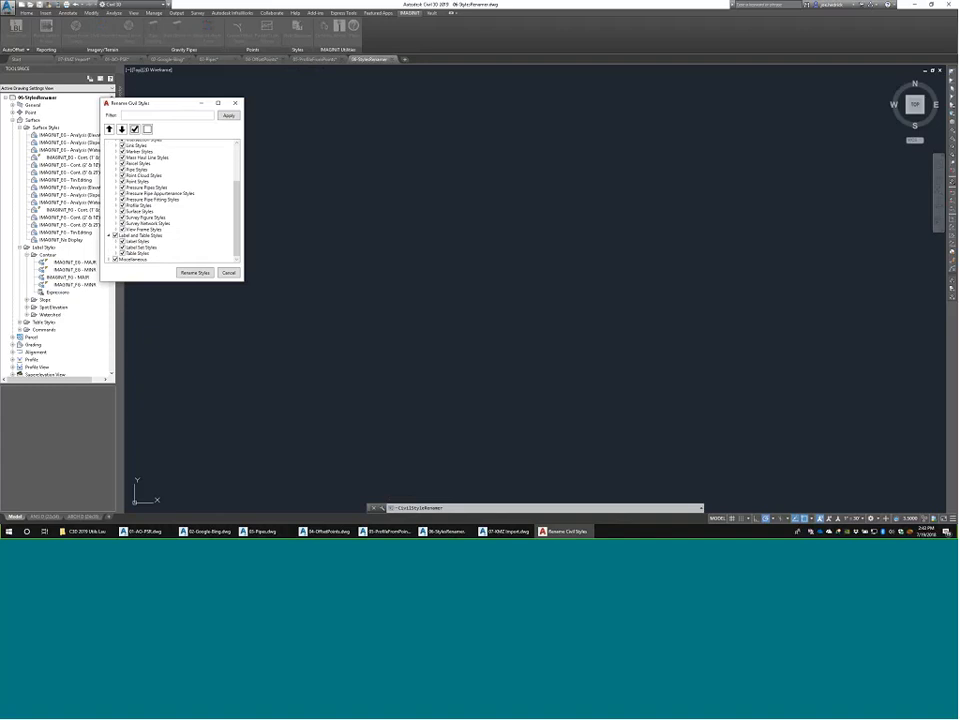
{"action": "left_click", "coordinate": [117, 241]}
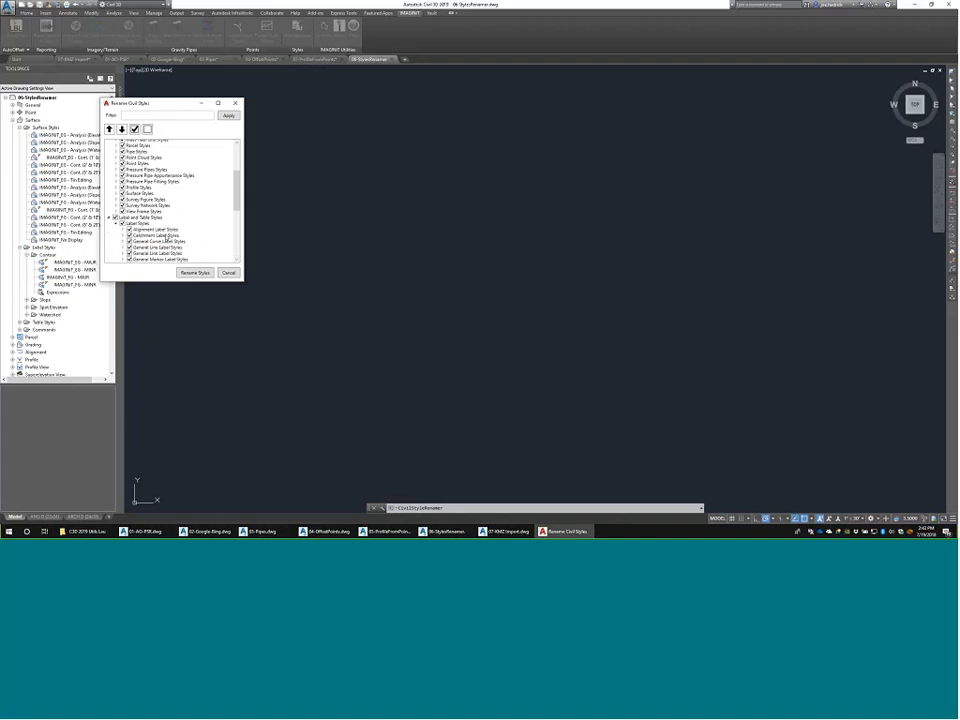
{"action": "left_click_drag", "start_coordinate": [237, 189], "coordinate": [241, 157]}
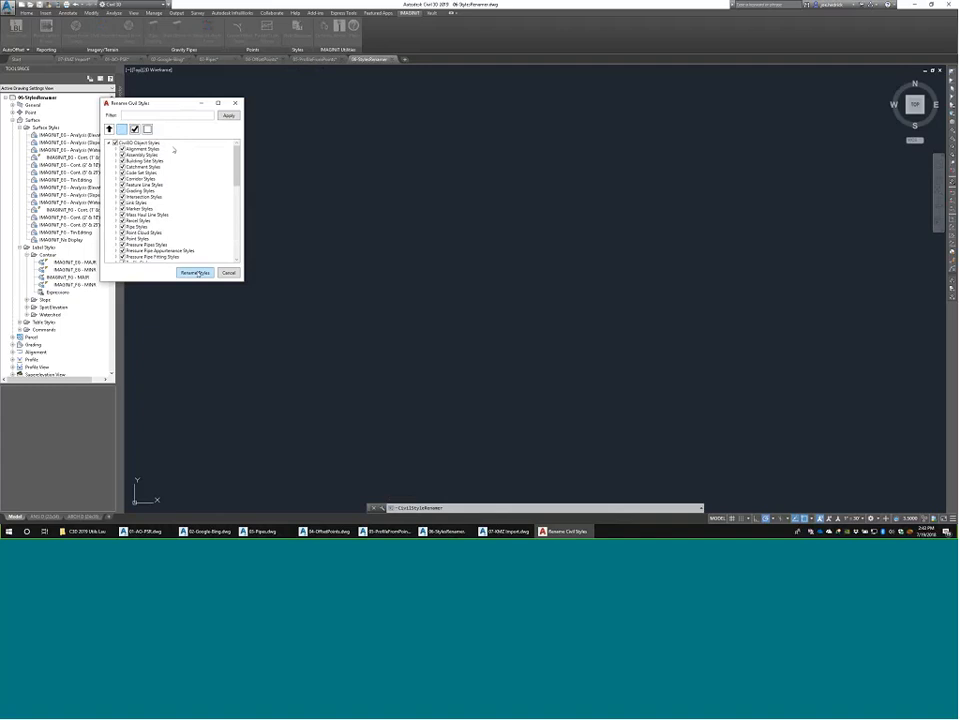
Step: Rename all the selected Civil 3D styles by replacing the text IMAGINIT with IMAG
{"action": "left_click", "coordinate": [195, 273]}
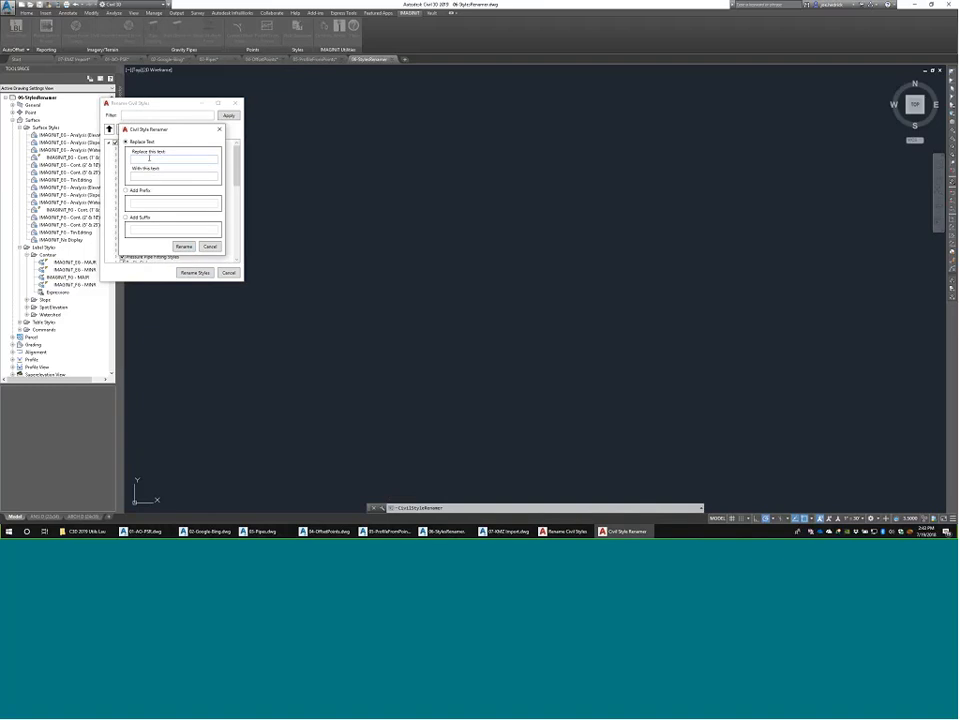
{"action": "left_click", "coordinate": [149, 158]}
{"action": "type", "text": "IMAGINIT"}
{"action": "key", "text": "Tab"}
{"action": "type", "text": "IMAG"}
{"action": "left_click", "coordinate": [186, 247]}
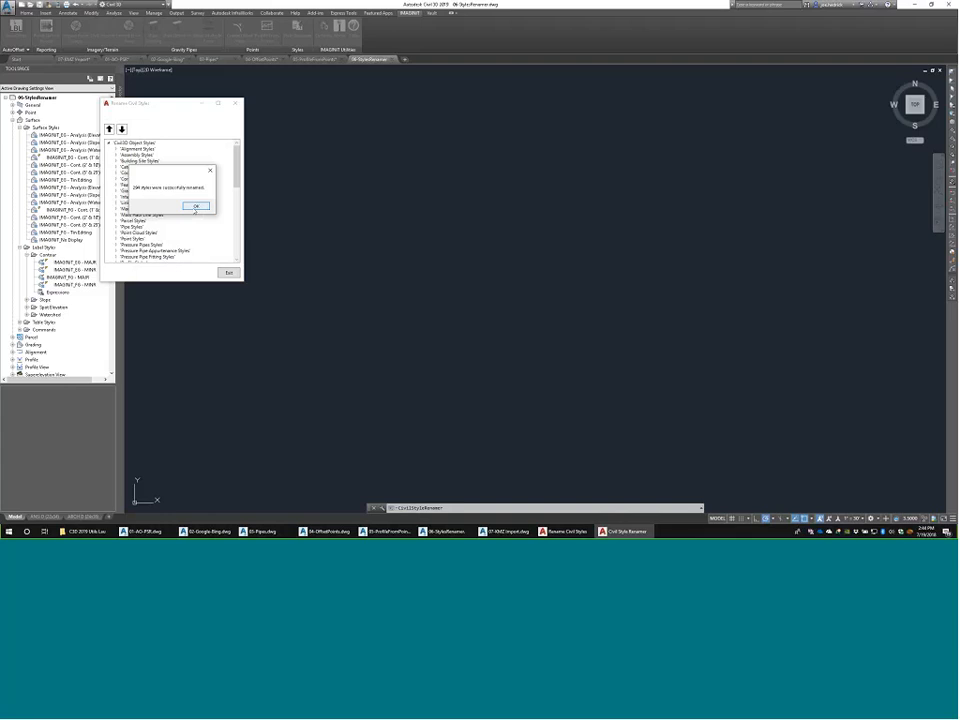
{"action": "left_click", "coordinate": [196, 206]}
{"action": "left_click", "coordinate": [228, 272]}
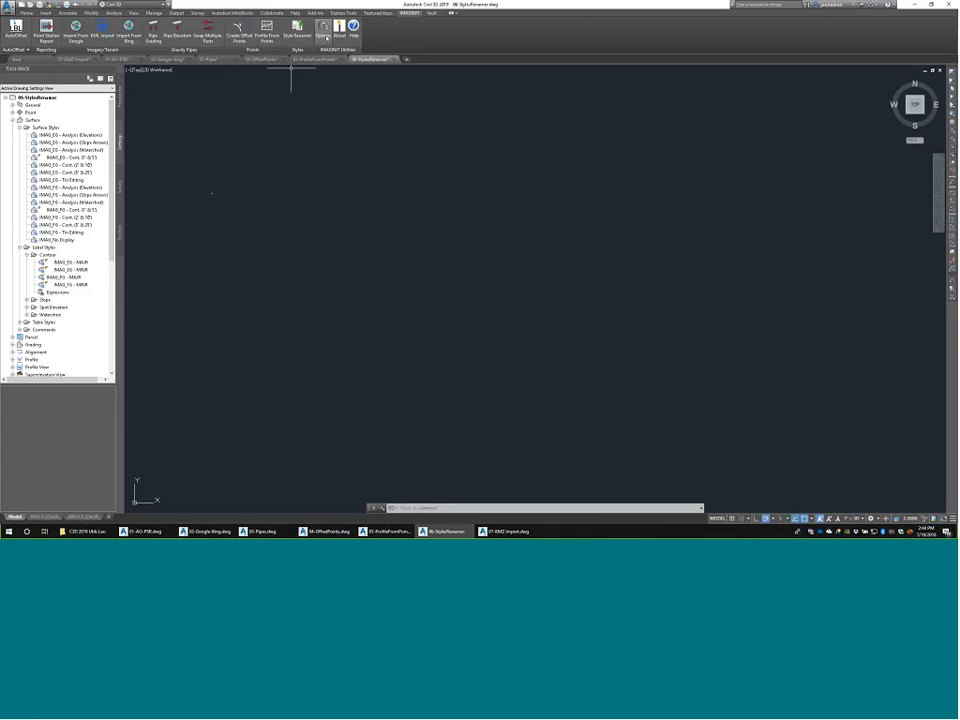
Step: Remove the text IMAG from all style names with the Style Renamer and check the renamed alignment styles
{"action": "left_click", "coordinate": [299, 35]}
{"action": "left_click", "coordinate": [215, 292]}
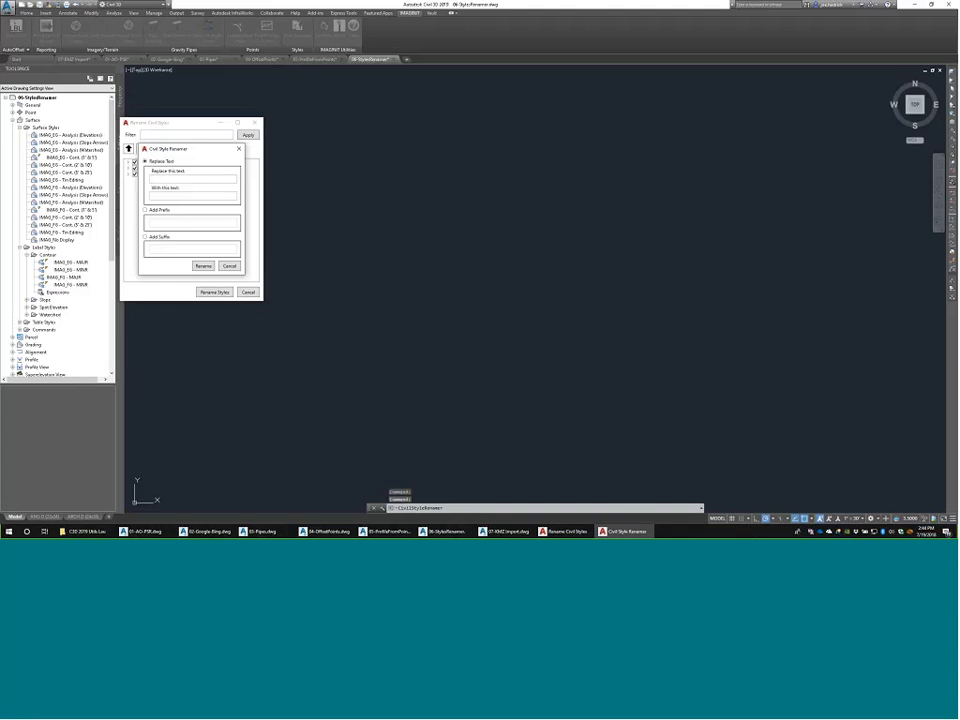
{"action": "type", "text": "IMAG"}
{"action": "left_click", "coordinate": [203, 265]}
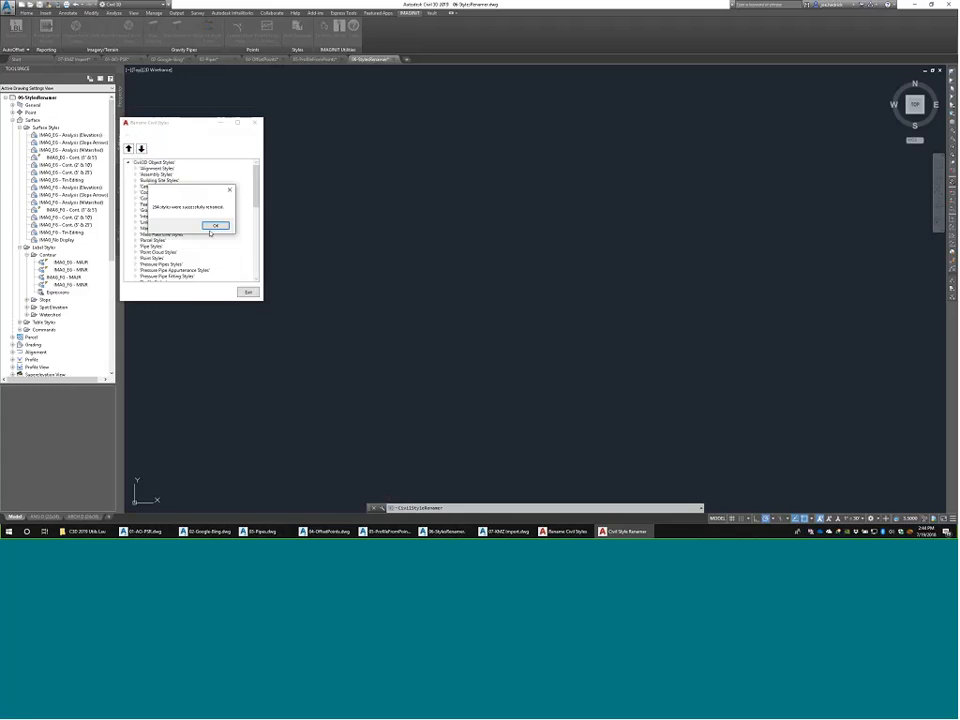
{"action": "left_click", "coordinate": [214, 223]}
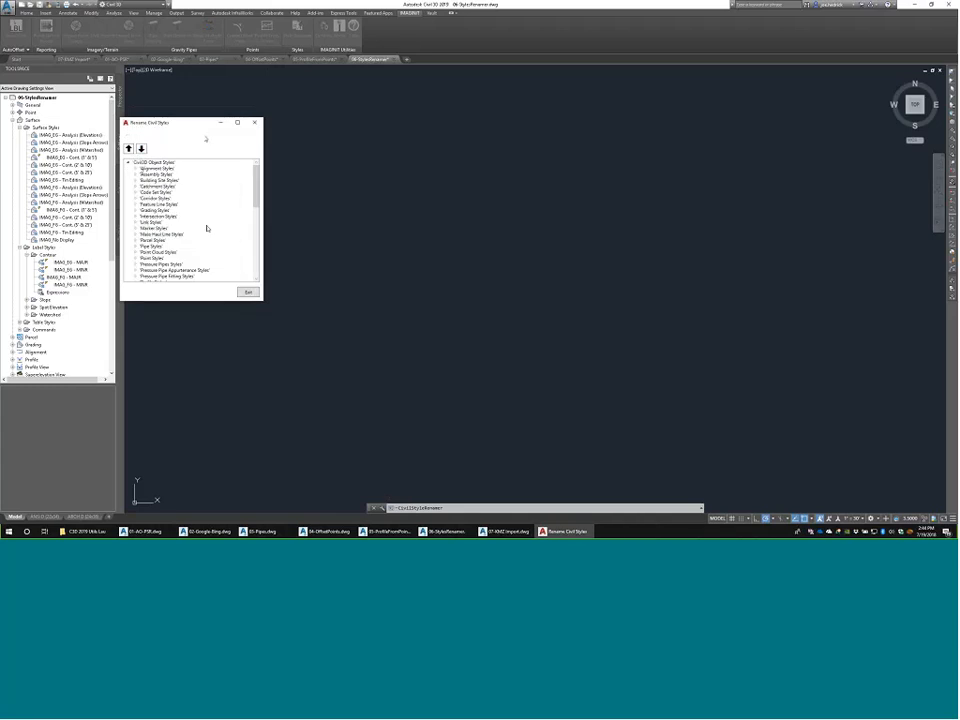
{"action": "left_click", "coordinate": [135, 168]}
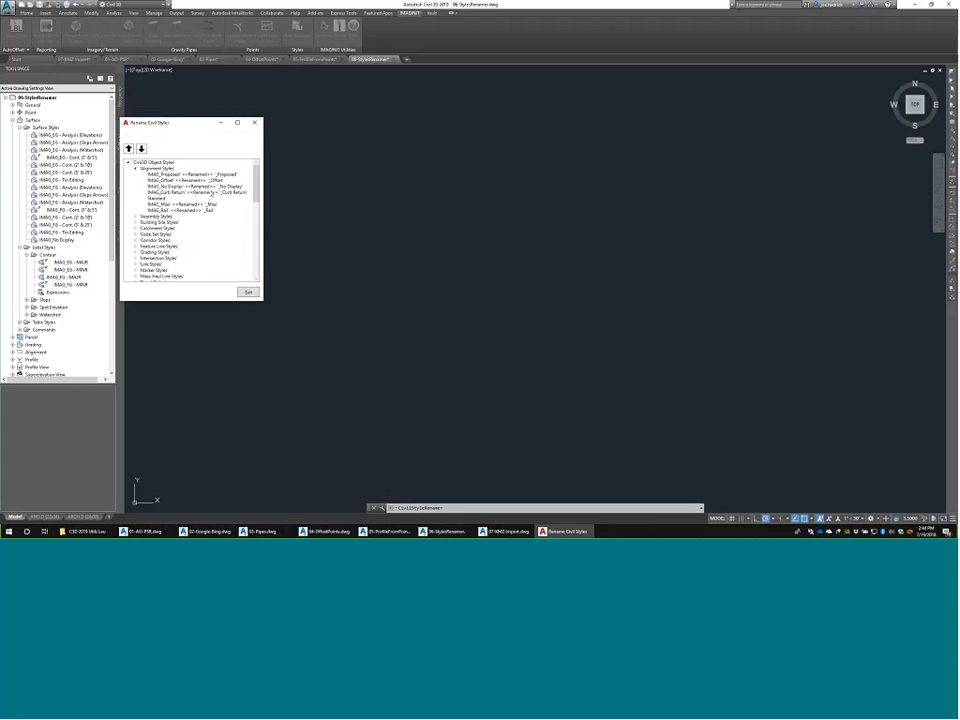
{"action": "left_click", "coordinate": [248, 292]}
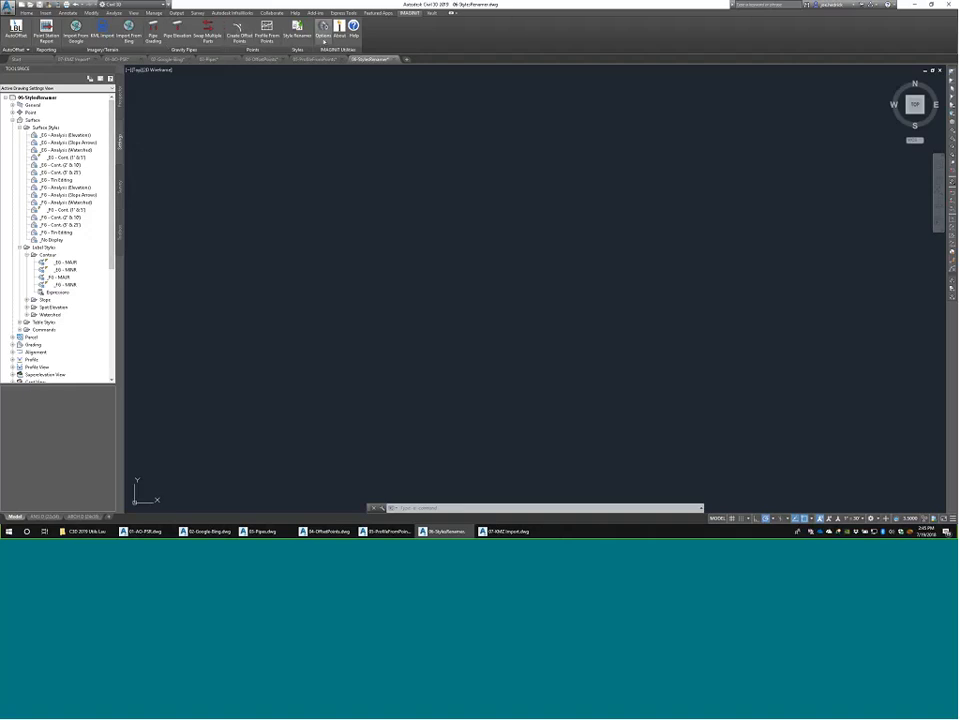
Step: Add the prefix OUTSDE_ to all style names with the Style Renamer
{"action": "left_click", "coordinate": [297, 30]}
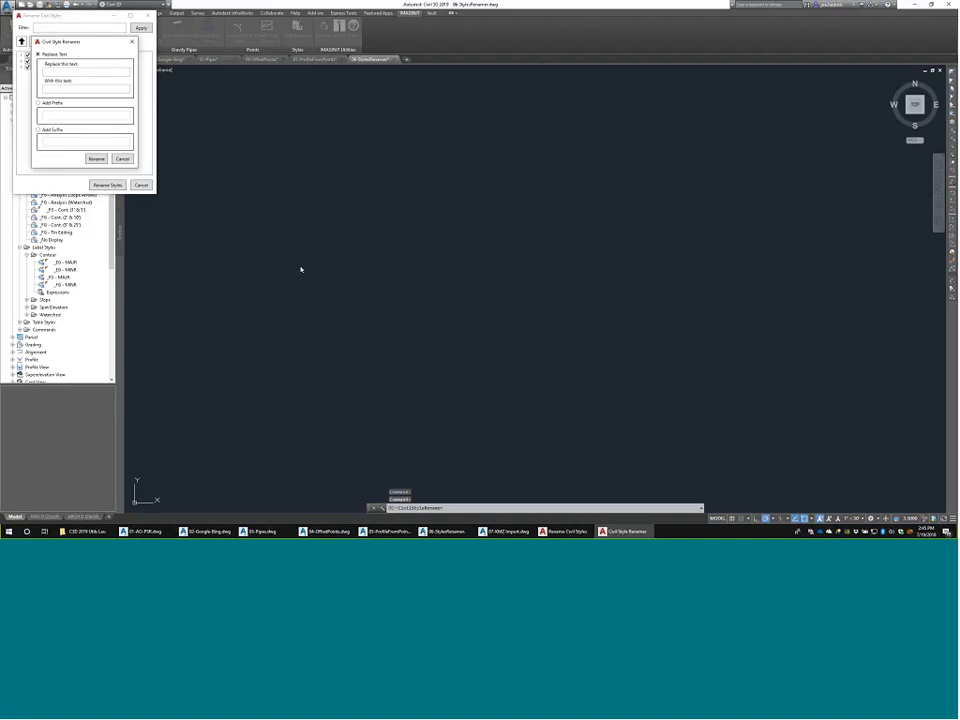
{"action": "left_click", "coordinate": [81, 114]}
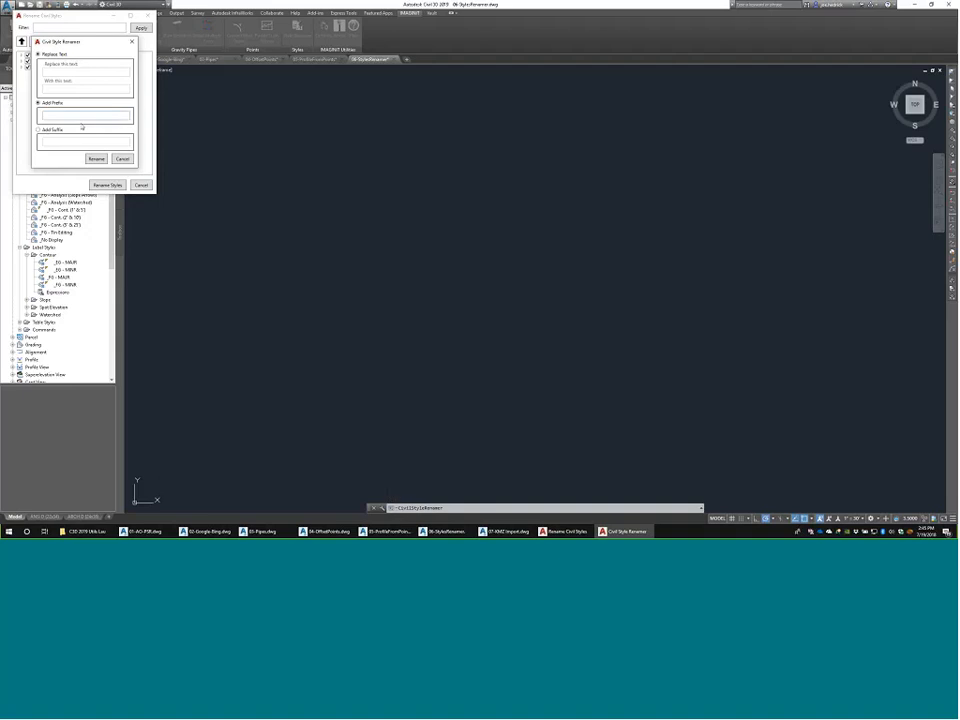
{"action": "type", "text": "OUTSID"}
{"action": "key", "text": "BackSpace"}
{"action": "key", "text": "BackSpace"}
{"action": "type", "text": "DE_"}
{"action": "key", "text": "Return"}
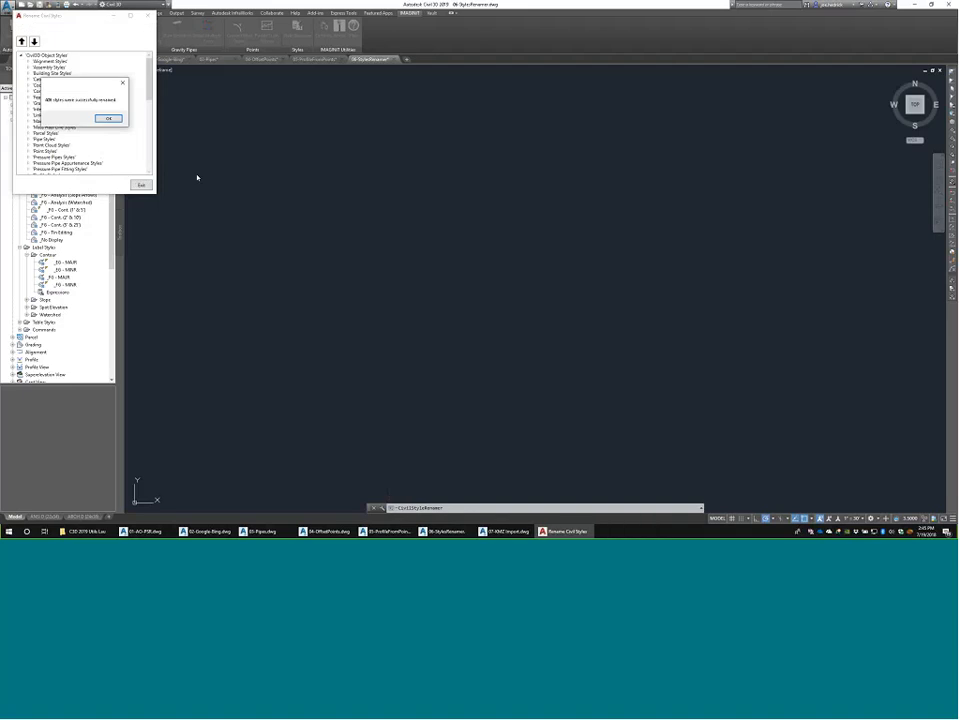
{"action": "left_click", "coordinate": [109, 118]}
{"action": "key", "text": "Return"}
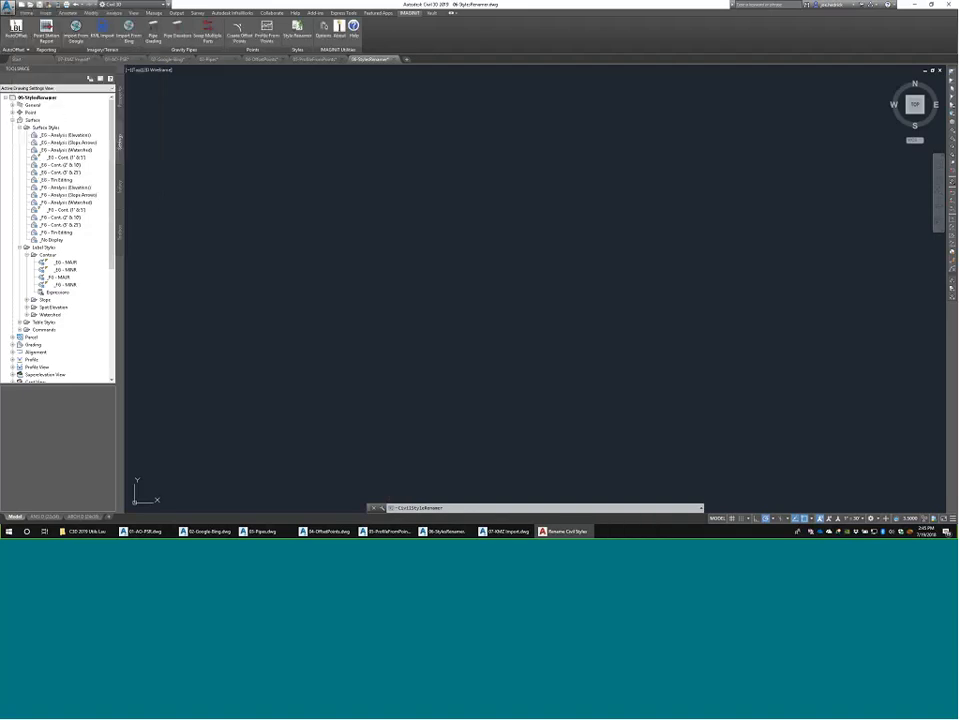
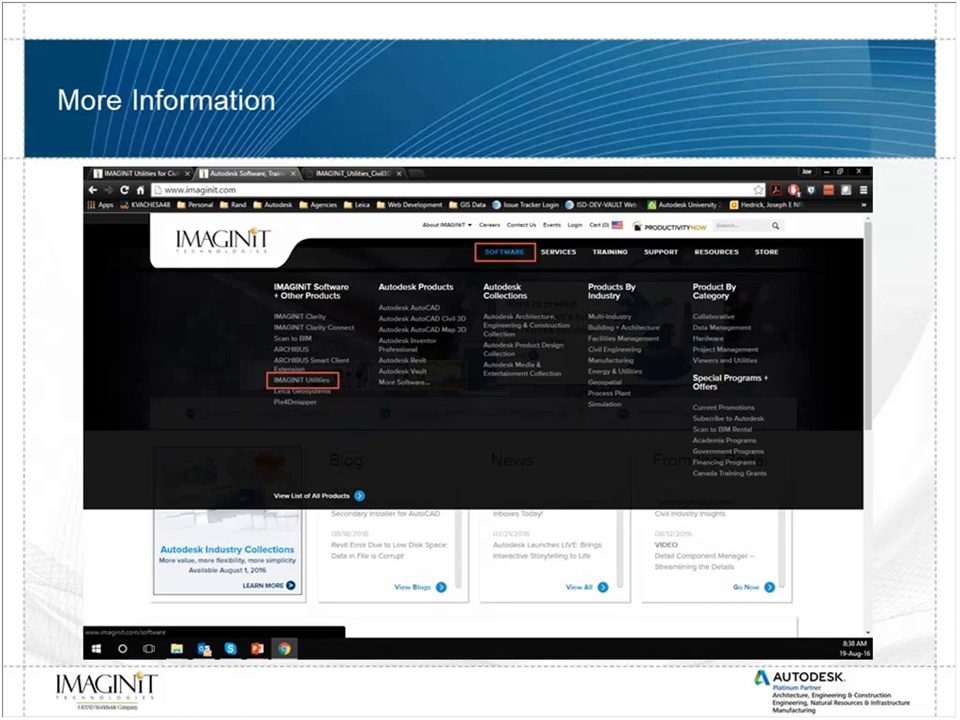
{"action": "key", "text": "Right"}
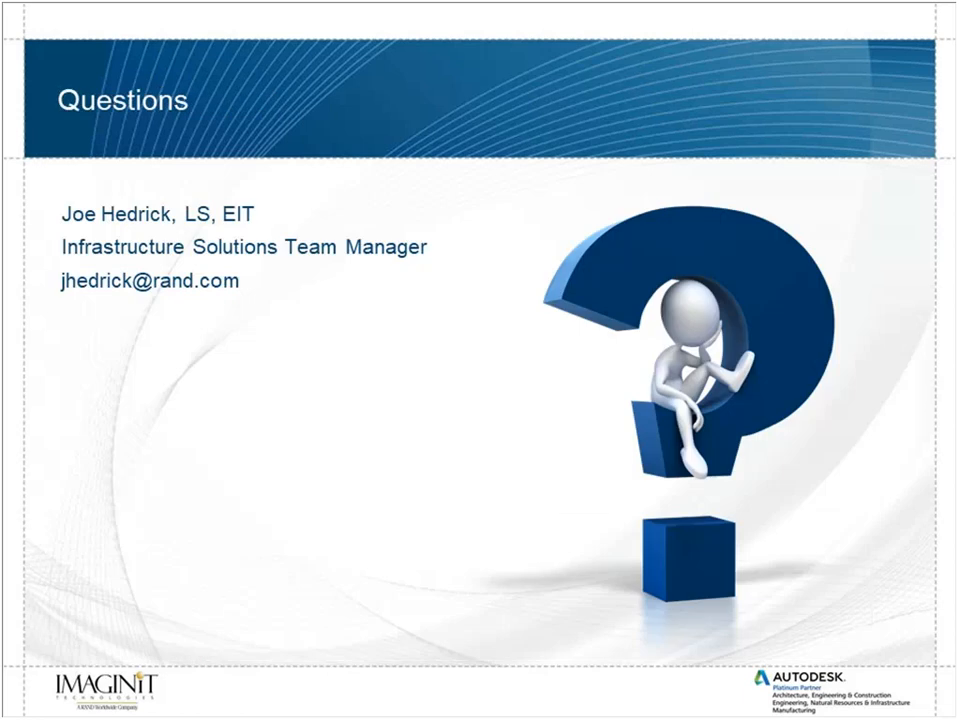